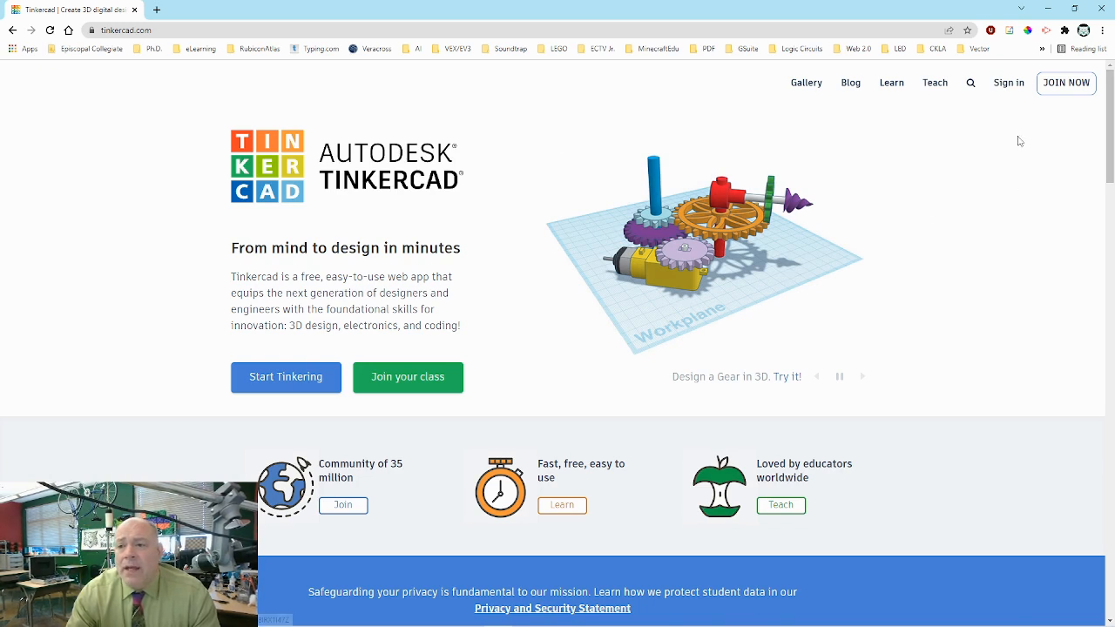
- Sign in to Tinkercad as a personal account holder, using the school Google account
click(1007, 87)
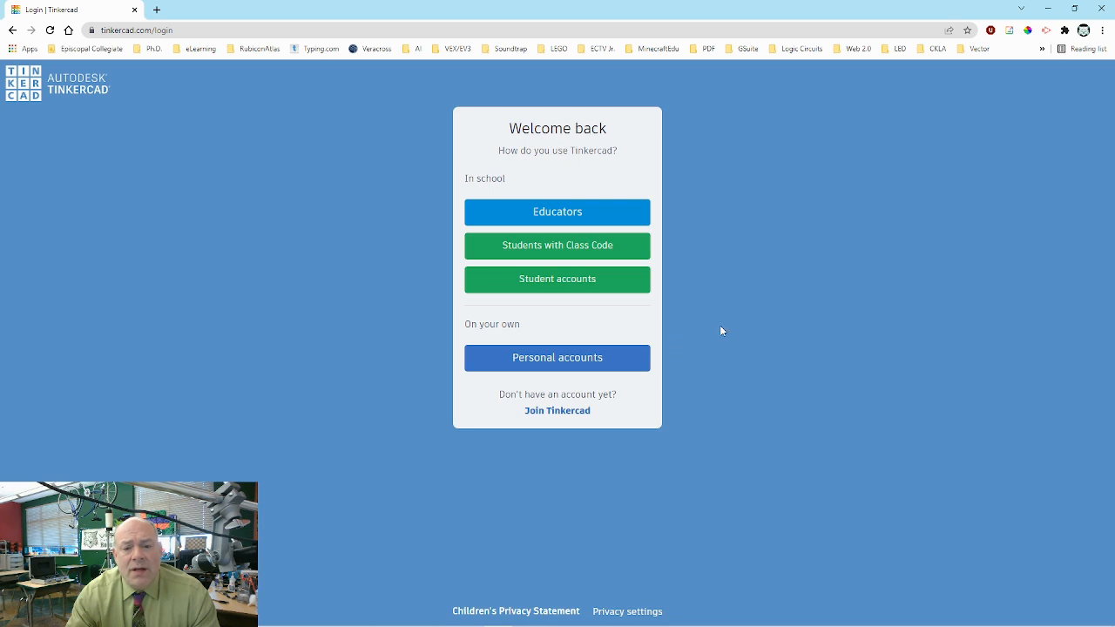
click(549, 367)
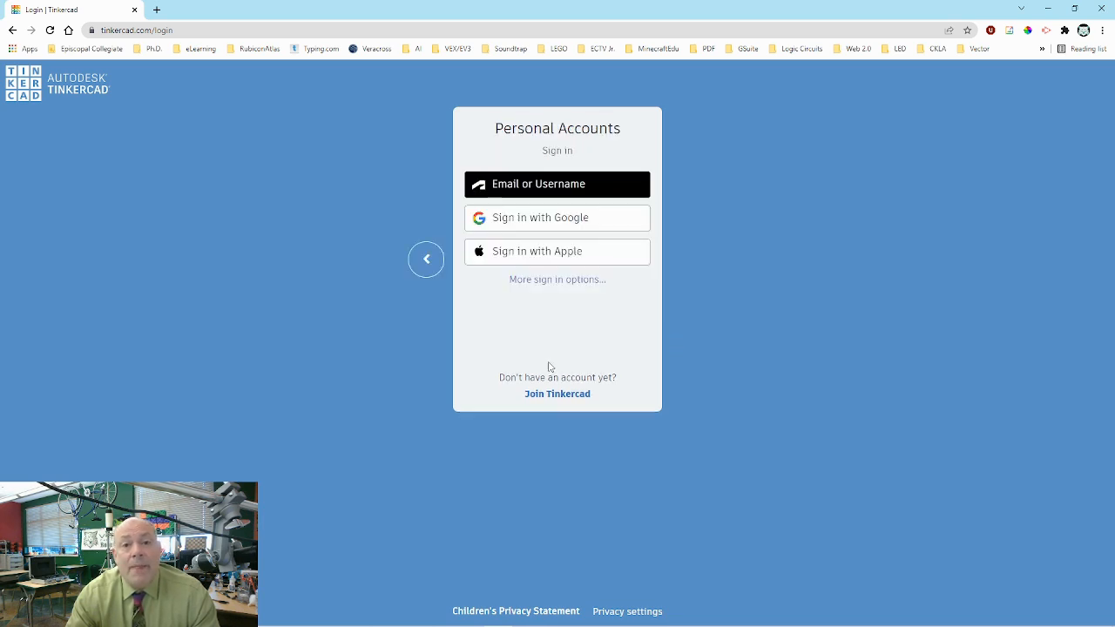
click(542, 224)
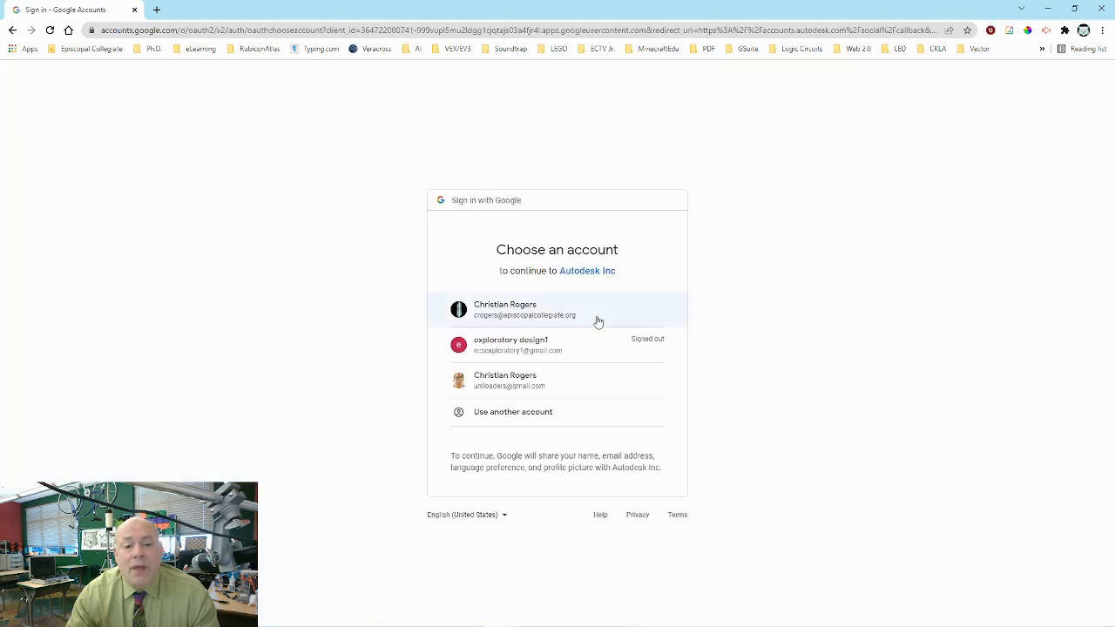
click(500, 311)
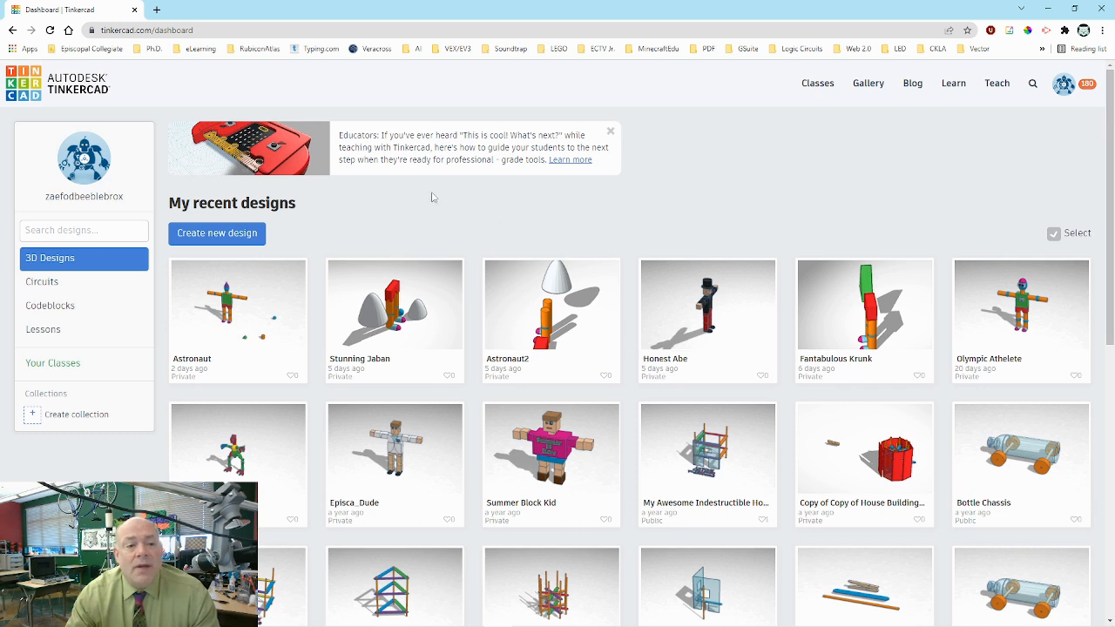
- Create a new 3D design and place a Round Roof shape on the workplane, left of its centre
click(212, 234)
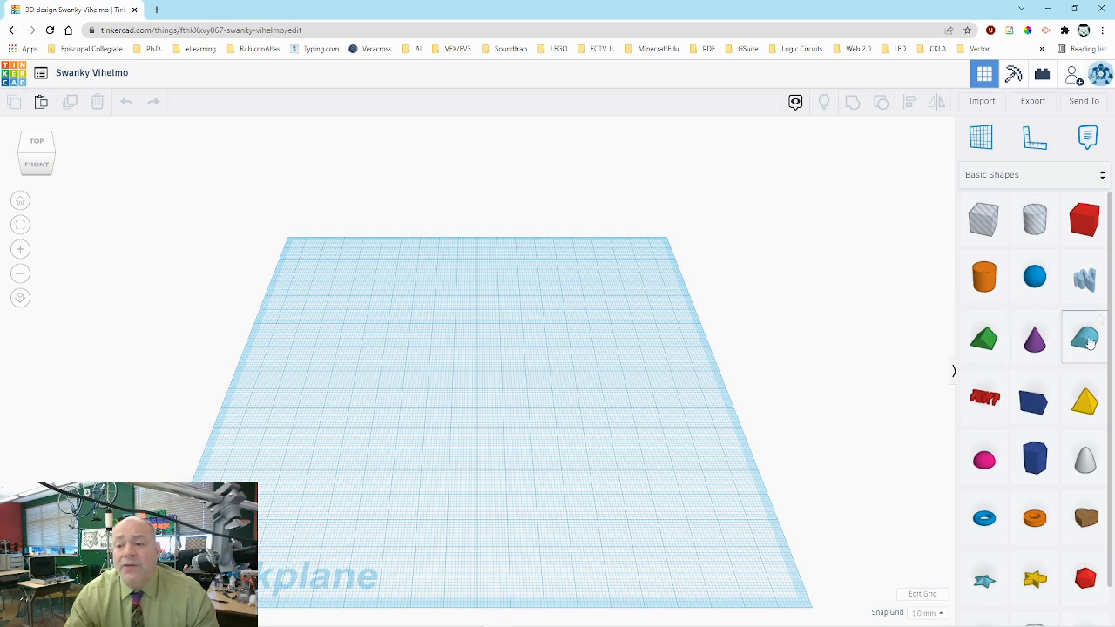
drag(1086, 341, 402, 355)
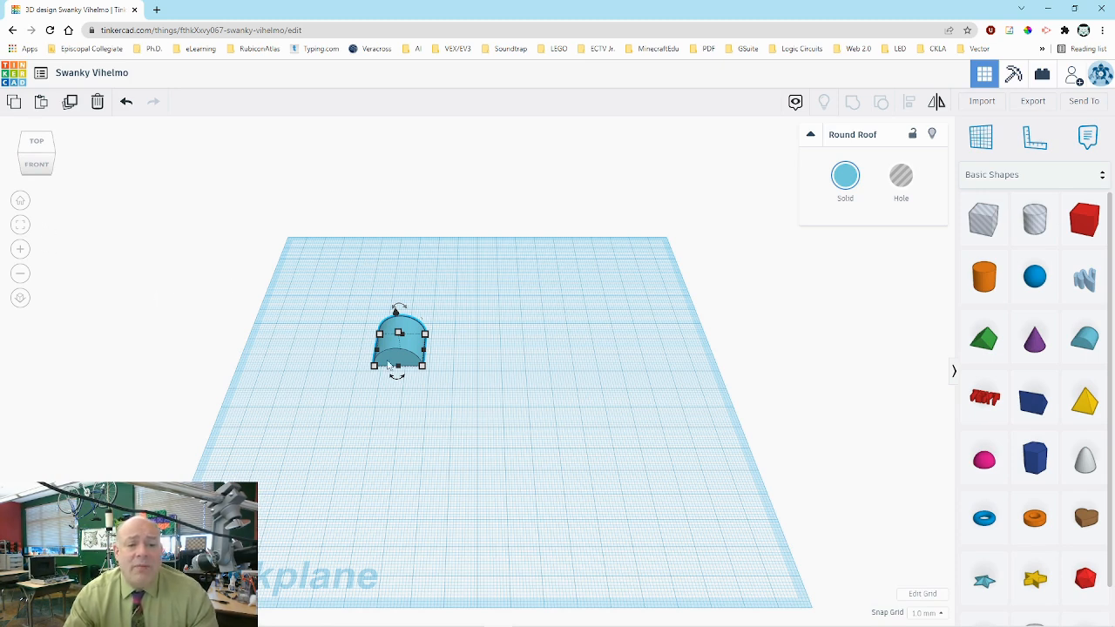
click(21, 226)
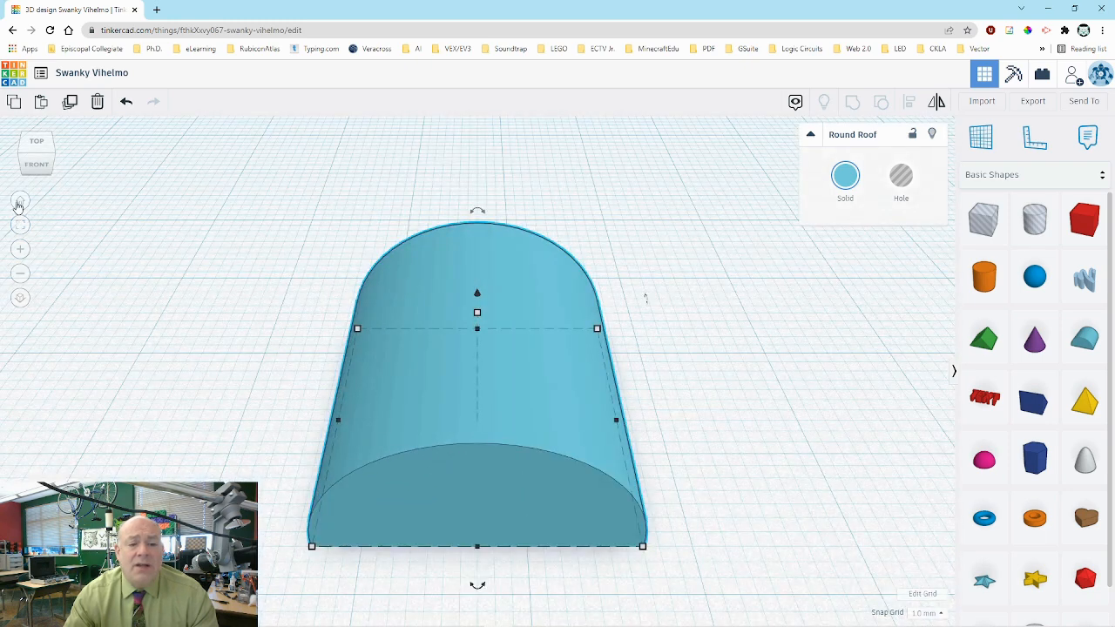
click(19, 202)
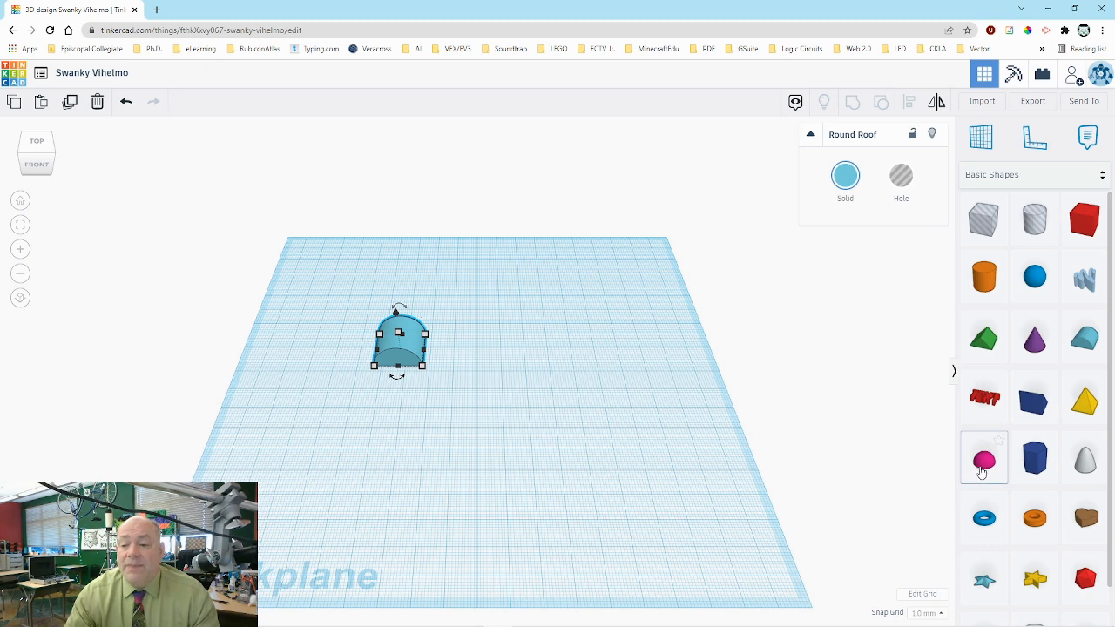
- Add a Half Sphere at the front end of the round roof and nudge it slightly back into the roof as the toe
drag(987, 468, 397, 372)
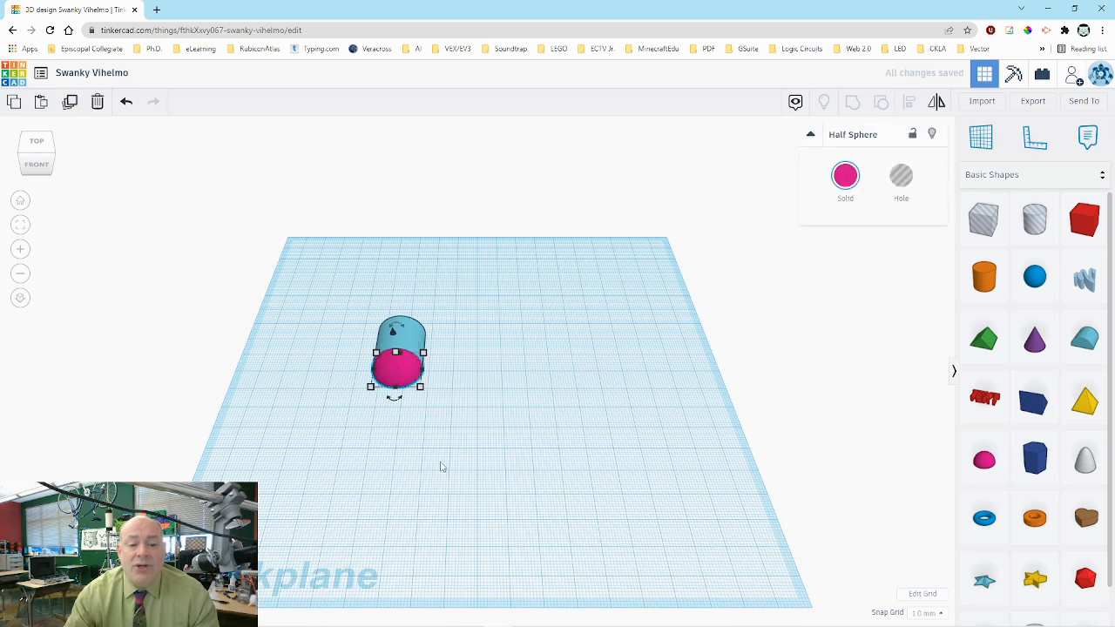
click(18, 228)
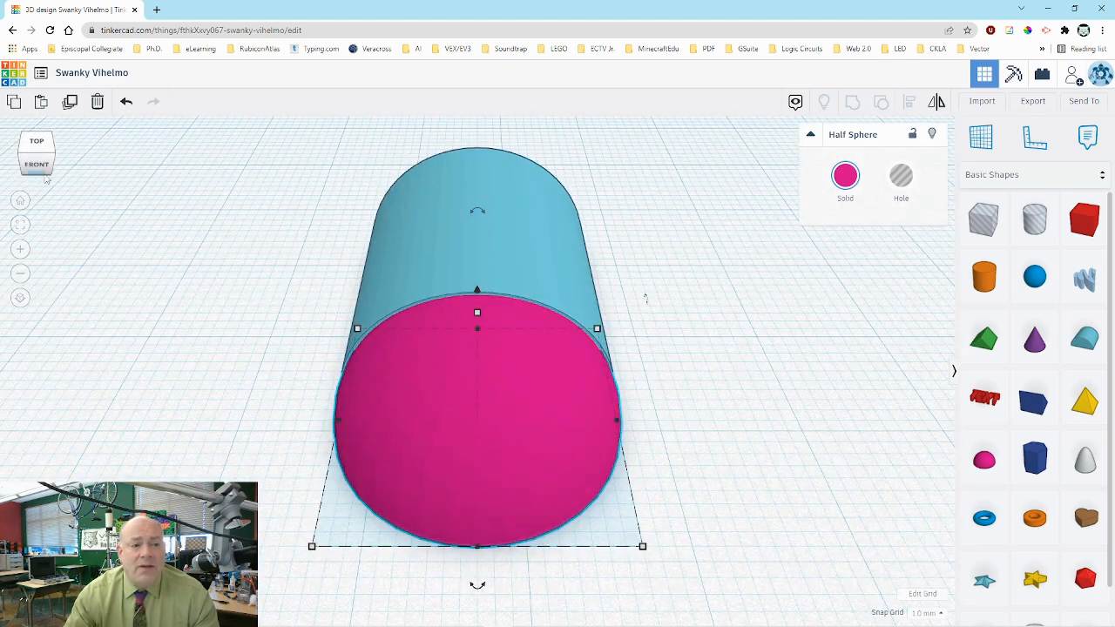
drag(41, 170, 62, 166)
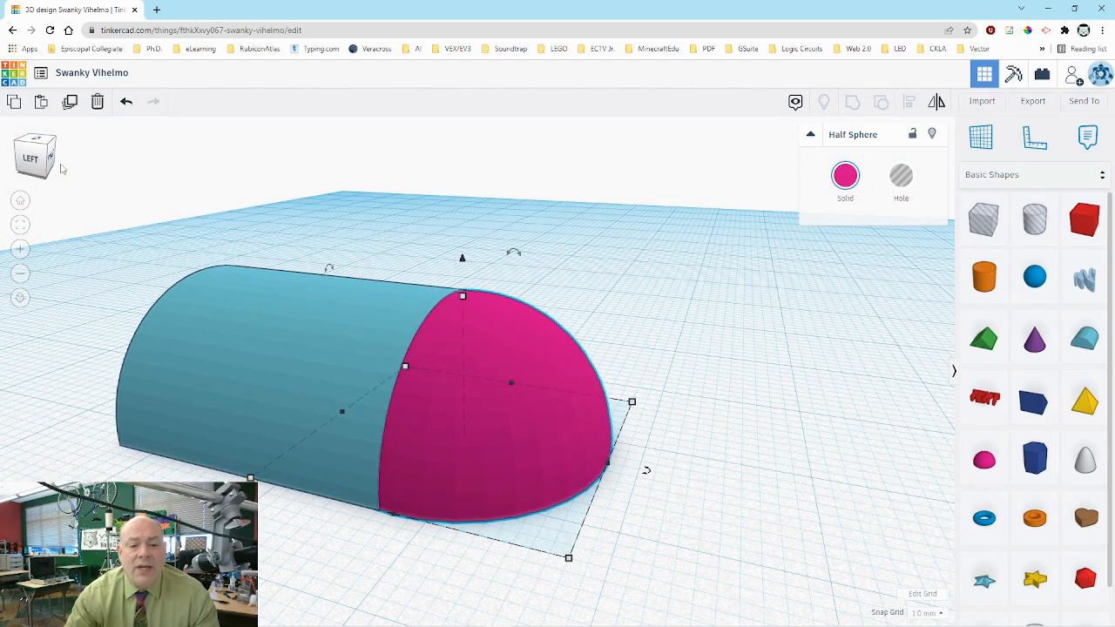
key(Left)
key(Left)
key(Right)
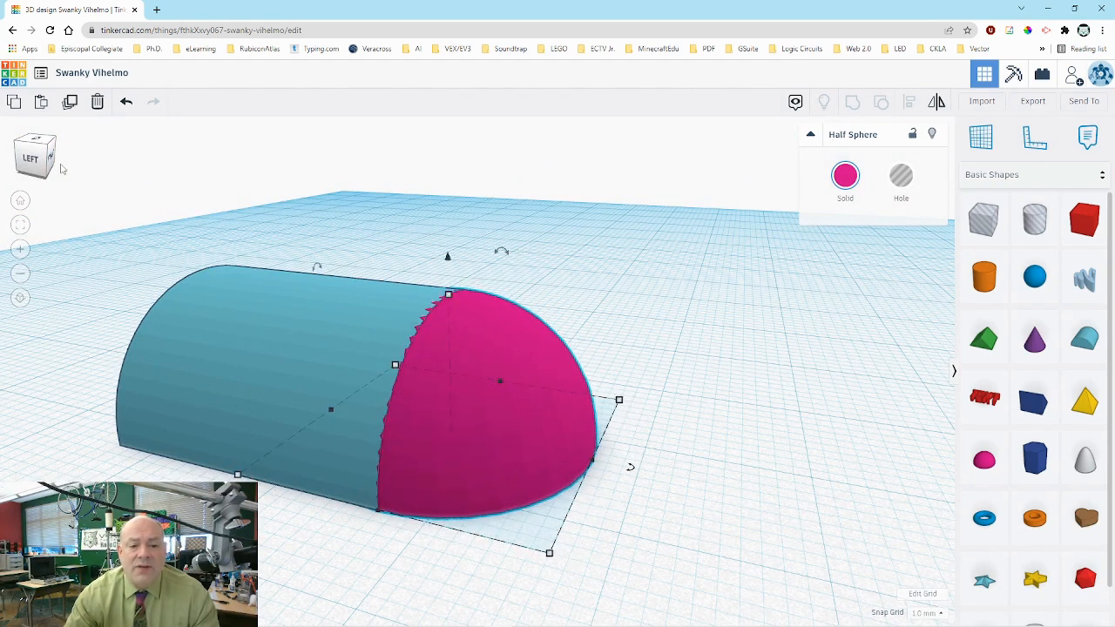
click(28, 164)
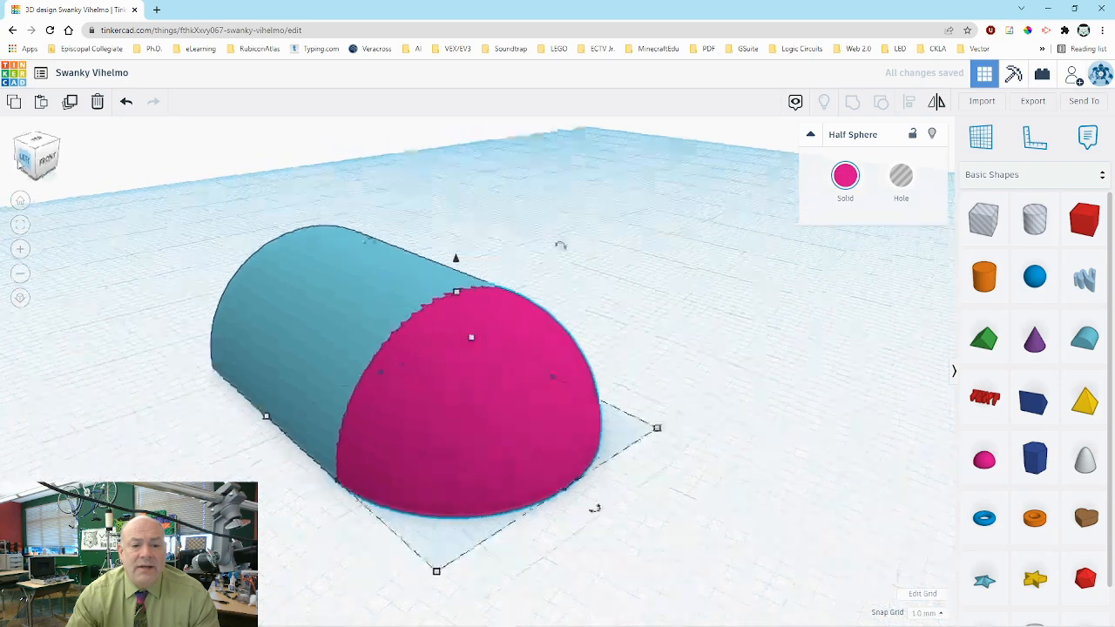
right_drag(651, 419, 581, 502)
click(17, 155)
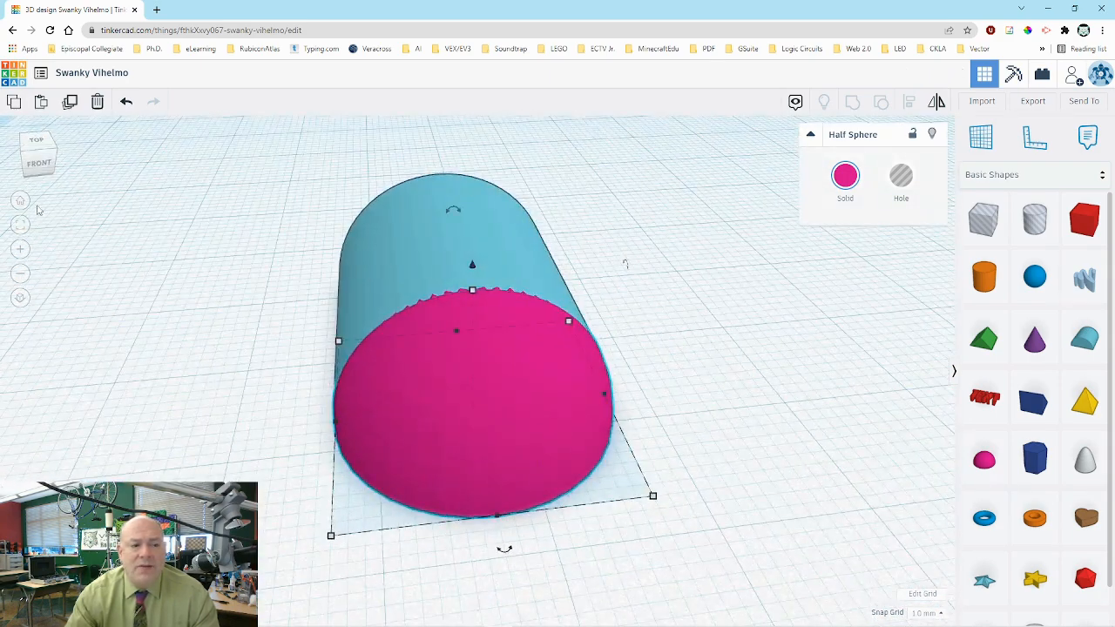
click(22, 203)
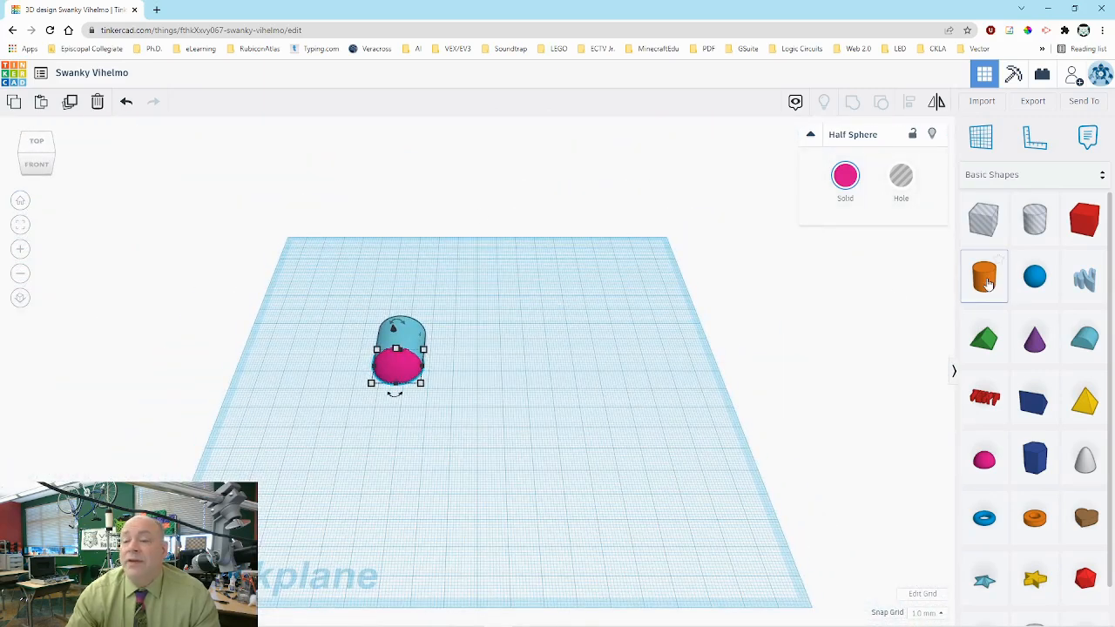
- Place a Cylinder over the rear part of the round roof, lined up with the roof's sides, as the lower leg
drag(989, 279, 403, 345)
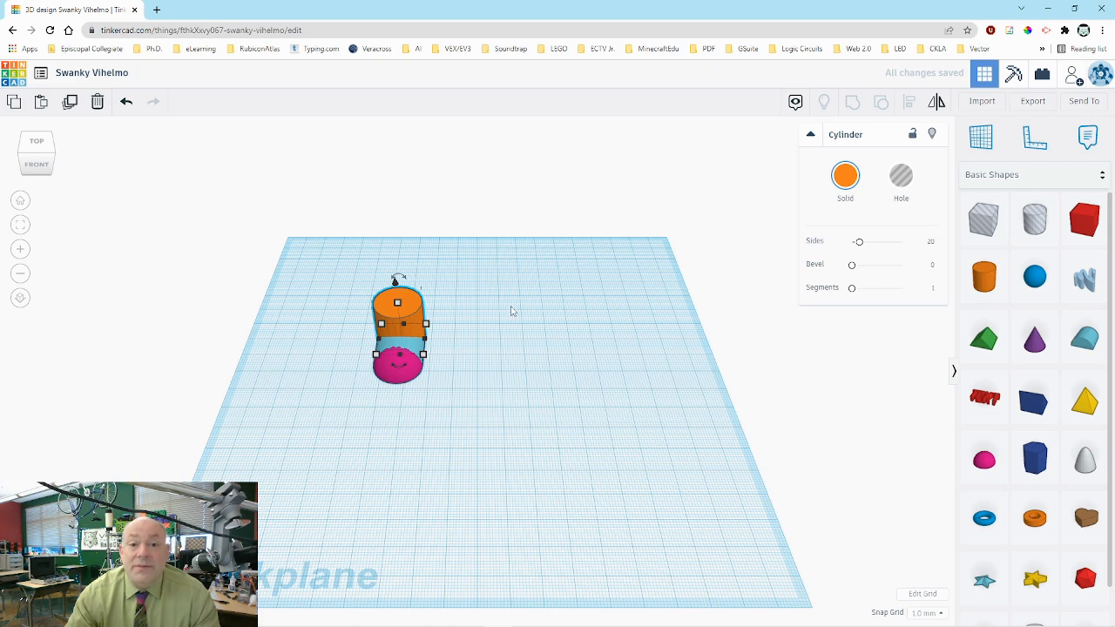
click(21, 225)
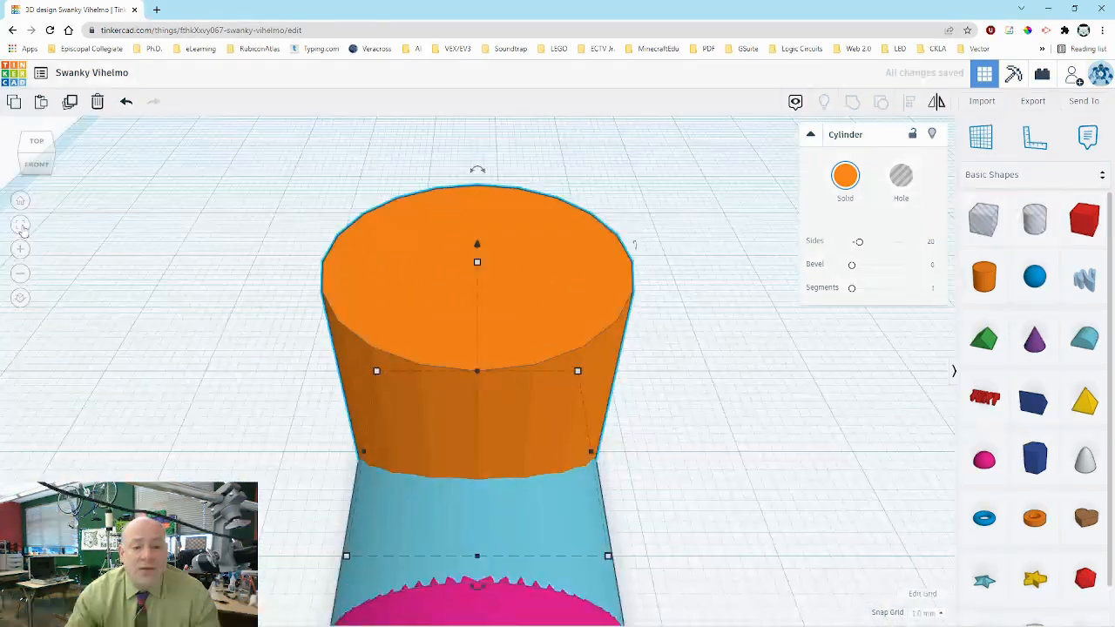
click(41, 168)
drag(42, 170, 70, 165)
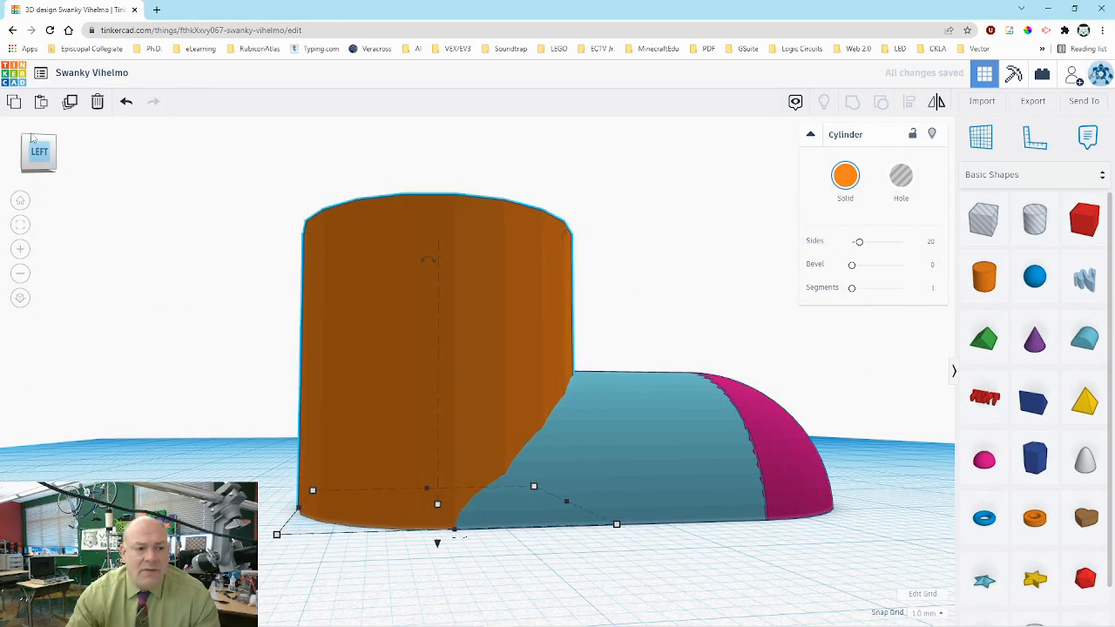
click(68, 164)
drag(76, 157, 110, 172)
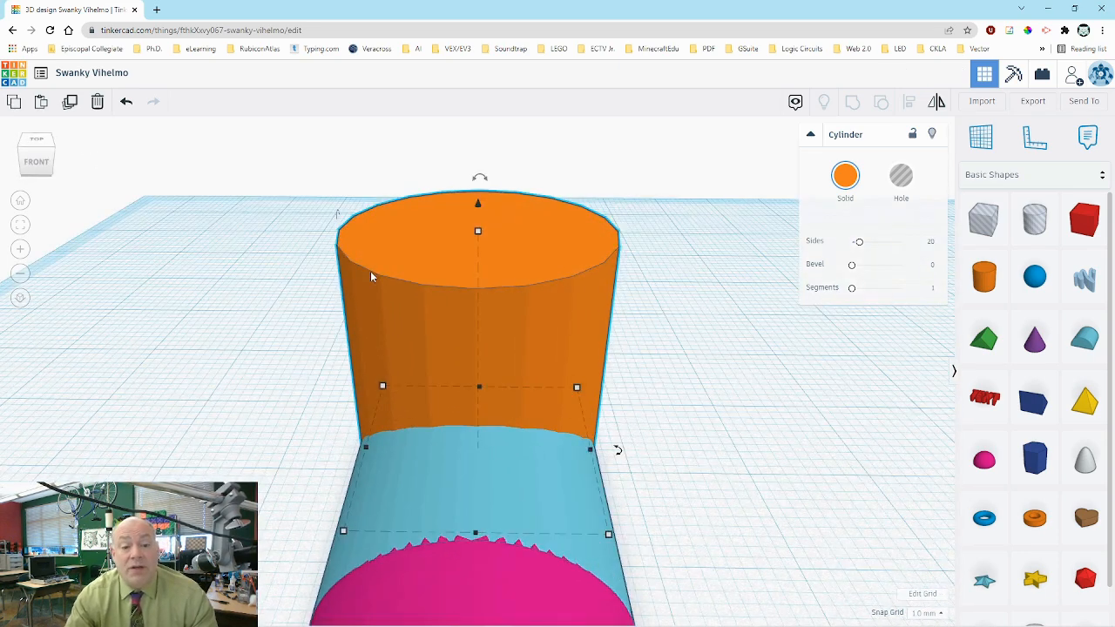
scroll(373, 272, down, 5)
scroll(376, 280, down, 5)
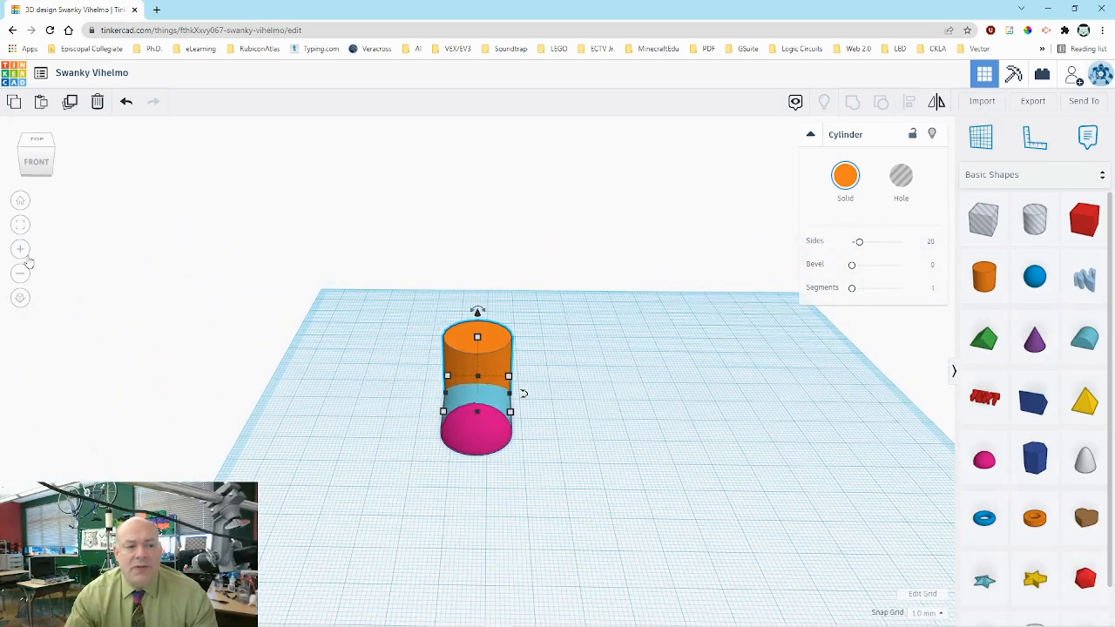
click(20, 202)
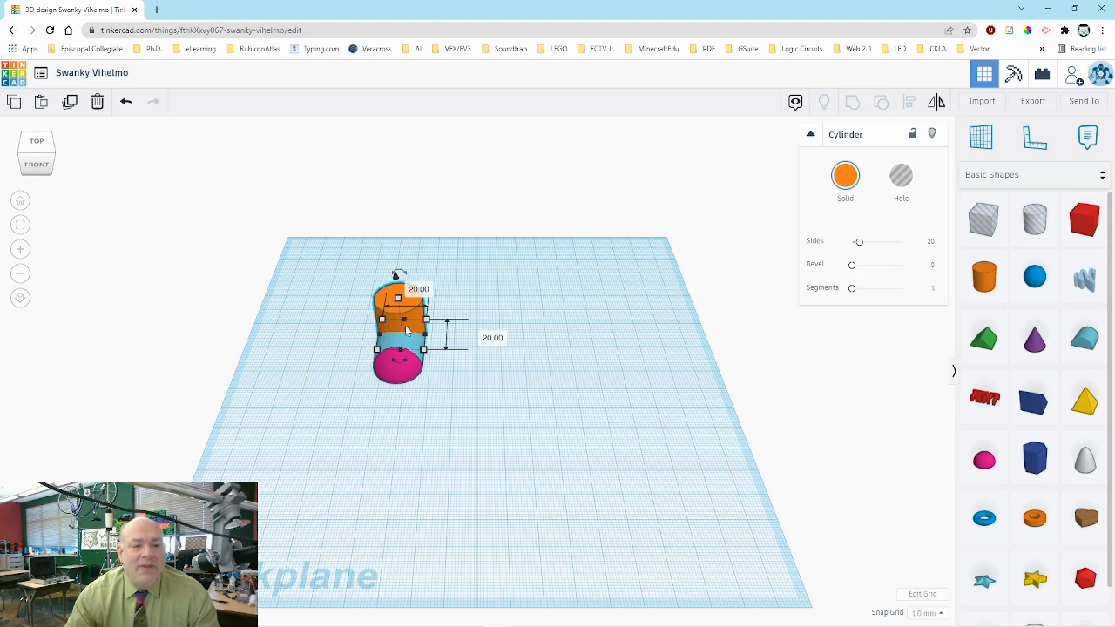
- Stretch the orange cylinder upward to a height of 45 mm
click(552, 343)
click(396, 312)
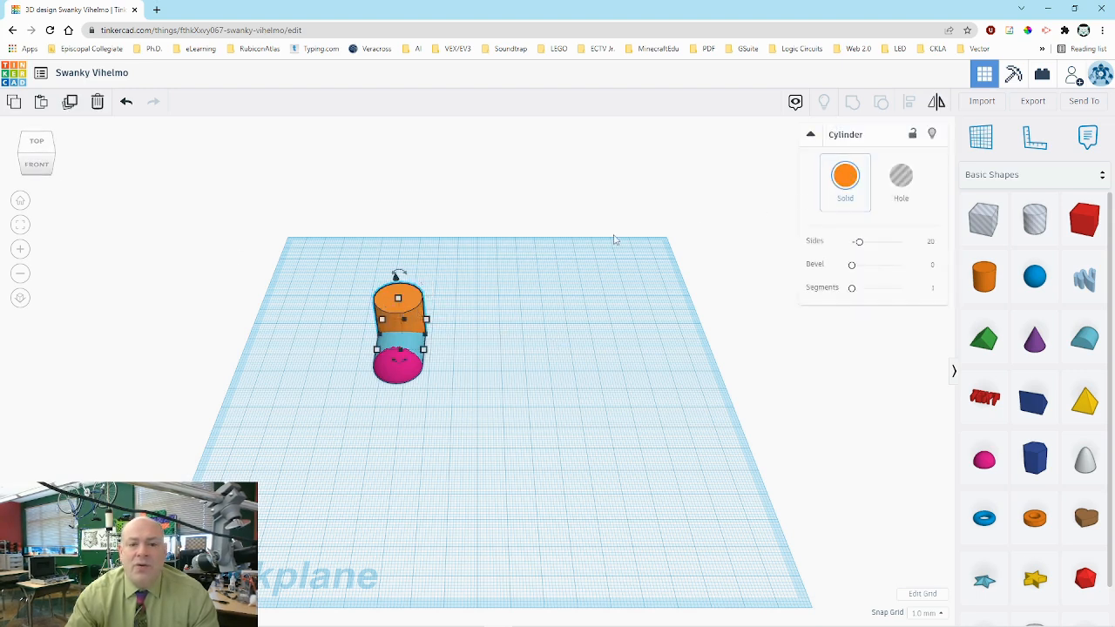
click(21, 226)
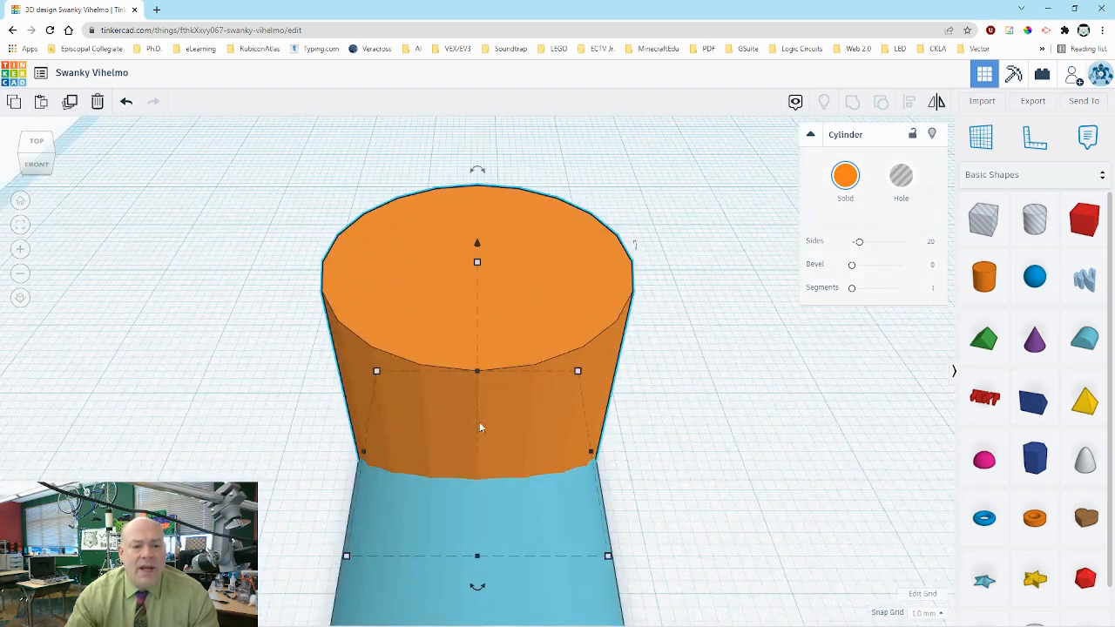
scroll(480, 427, down, 5)
mouse_move(477, 328)
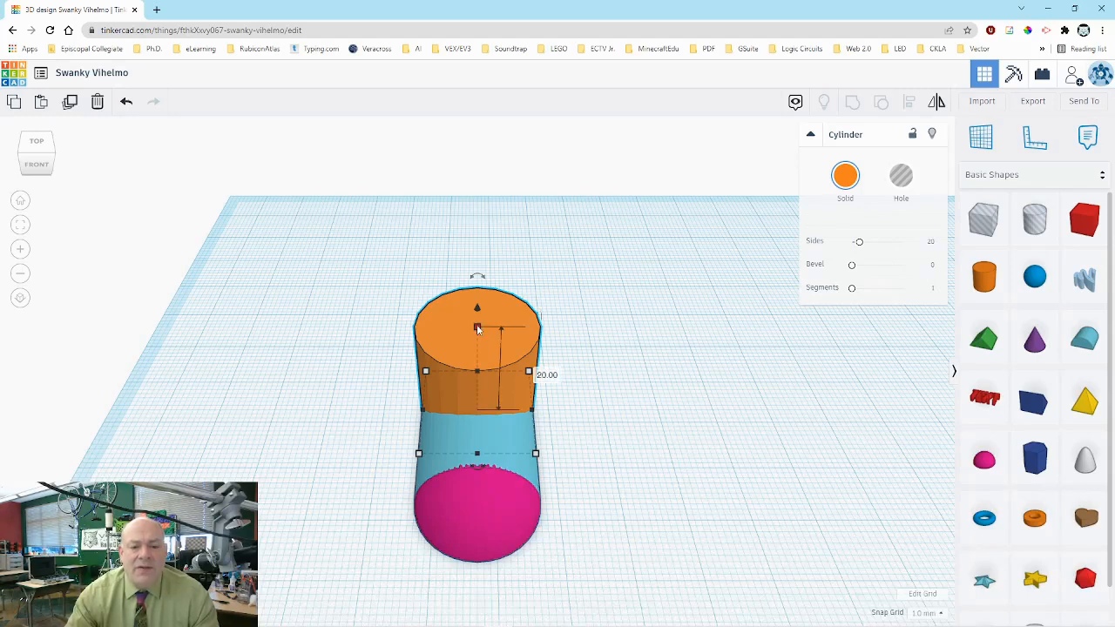
drag(477, 328, 479, 184)
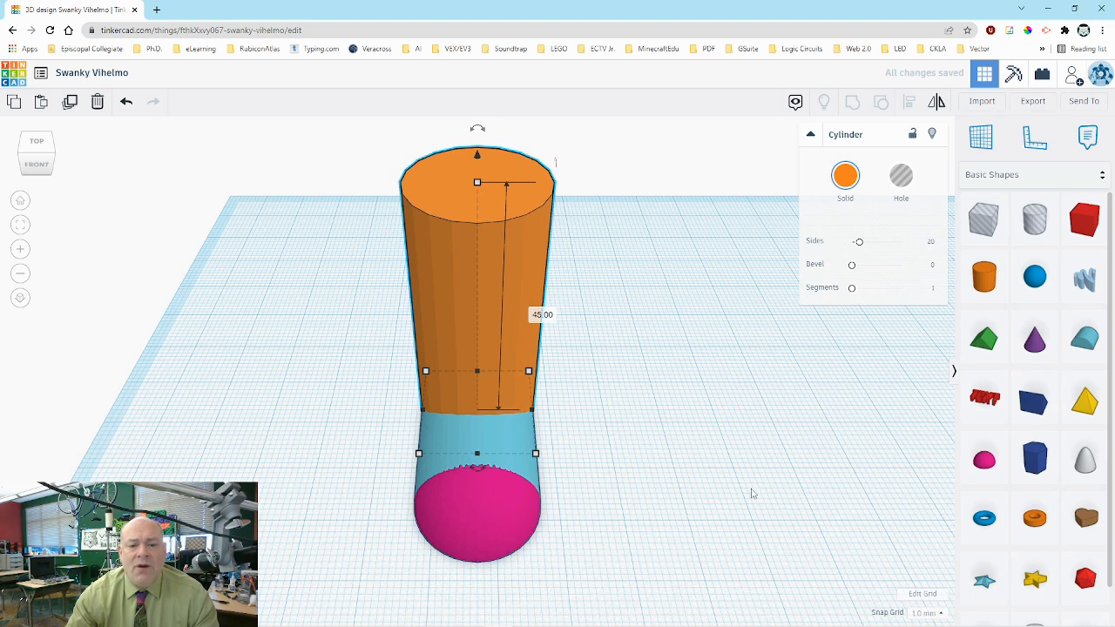
click(670, 462)
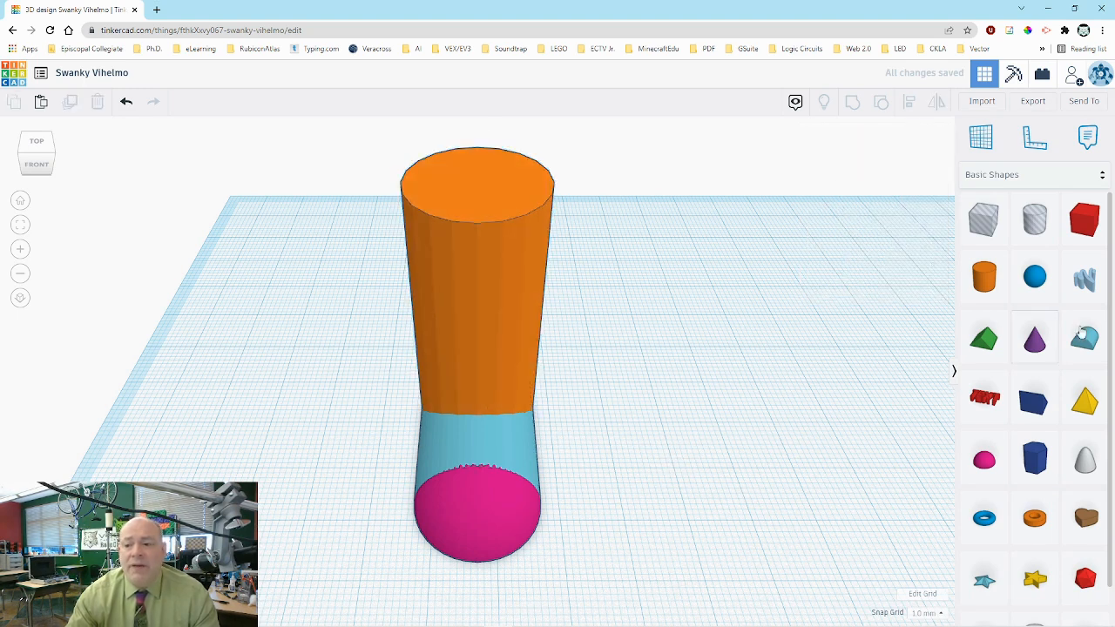
- Add a Sphere beside the leg and nudge it sideways and back until it is centred inside the base of the orange cylinder
drag(1037, 283, 582, 432)
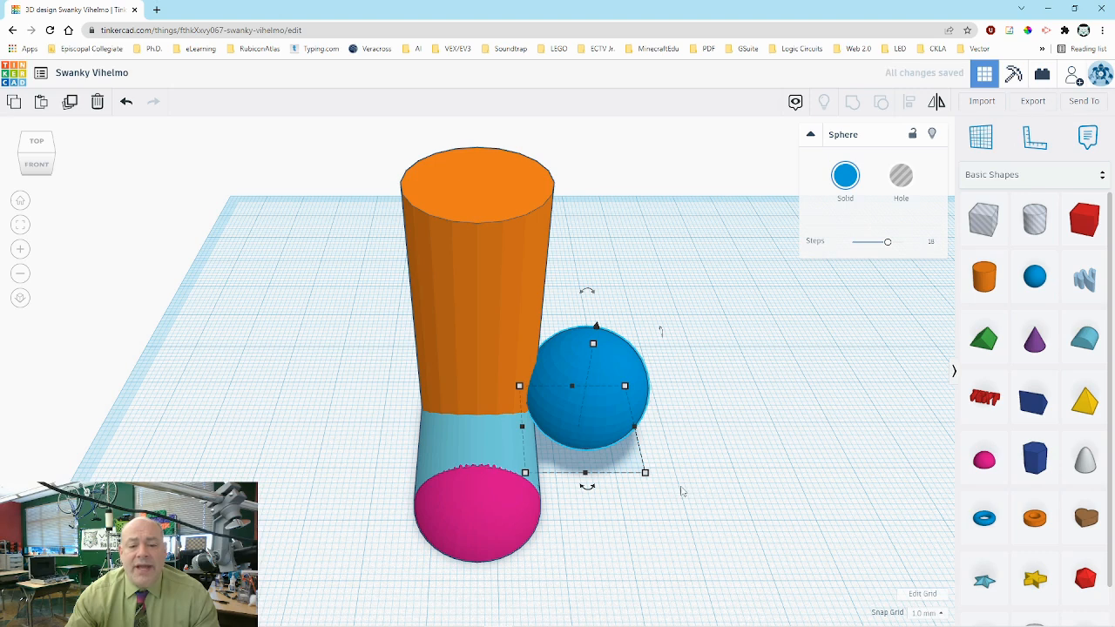
key(Left)
key(Left)
key(Left)
key(Left)
key(Left)
key(Left)
key(Left)
key(Left)
key(Left)
key(Left)
key(Left)
key(Left)
key(Left)
key(Left)
key(Left)
key(Left)
key(Left)
key(Left)
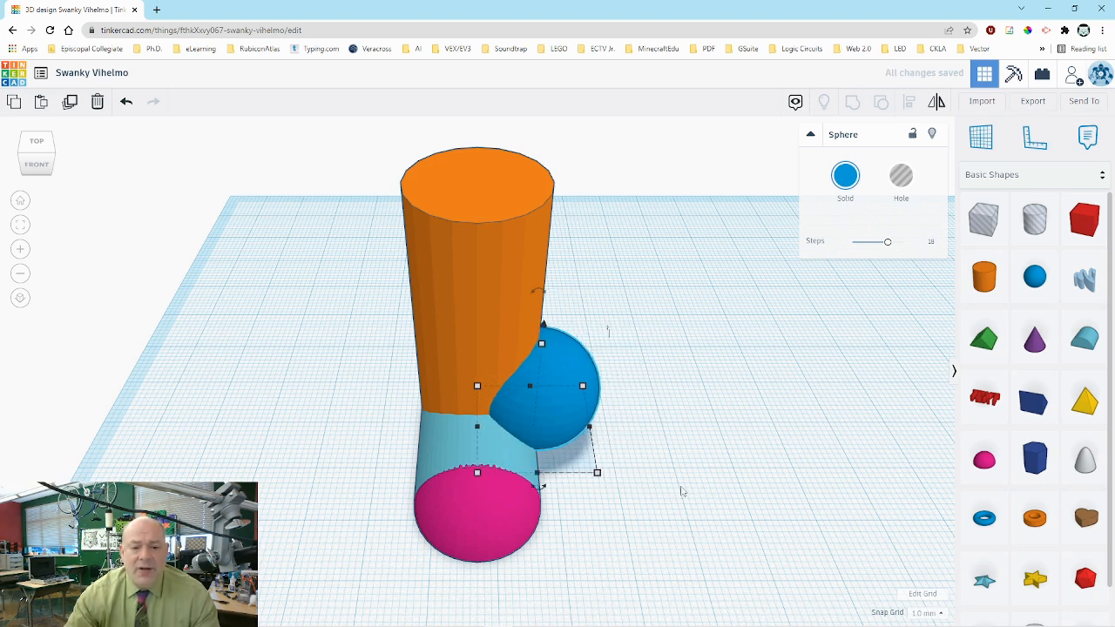
key(Left)
key(Left)
key(Left)
key(Left)
key(Left)
key(Left)
key(Left)
key(Left)
key(Left)
key(Left)
key(Left)
key(Left)
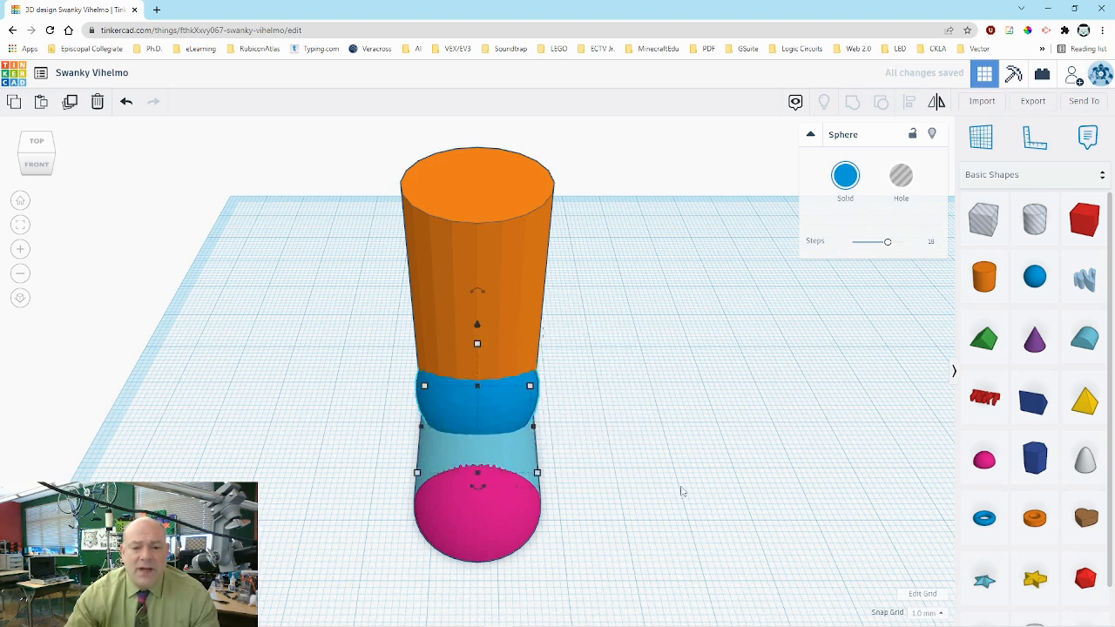
key(Up)
key(Up)
key(Up)
key(Up)
key(Up)
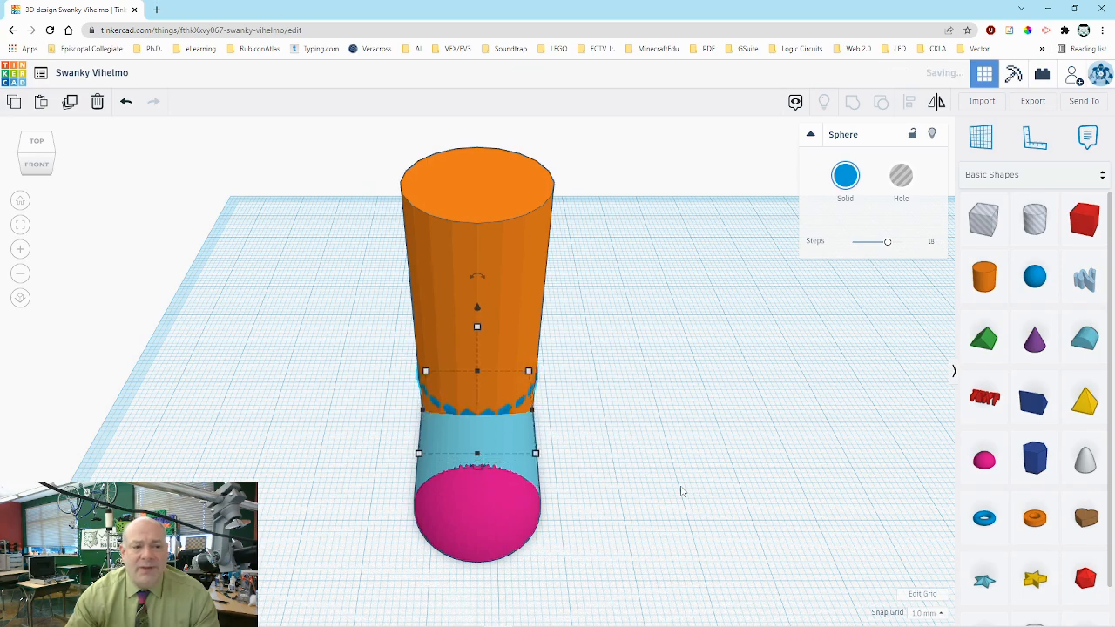
- Raise the blue sphere straight up through the cylinder until it sits partly sunk into the cylinder's top as a knee
click(50, 170)
click(50, 170)
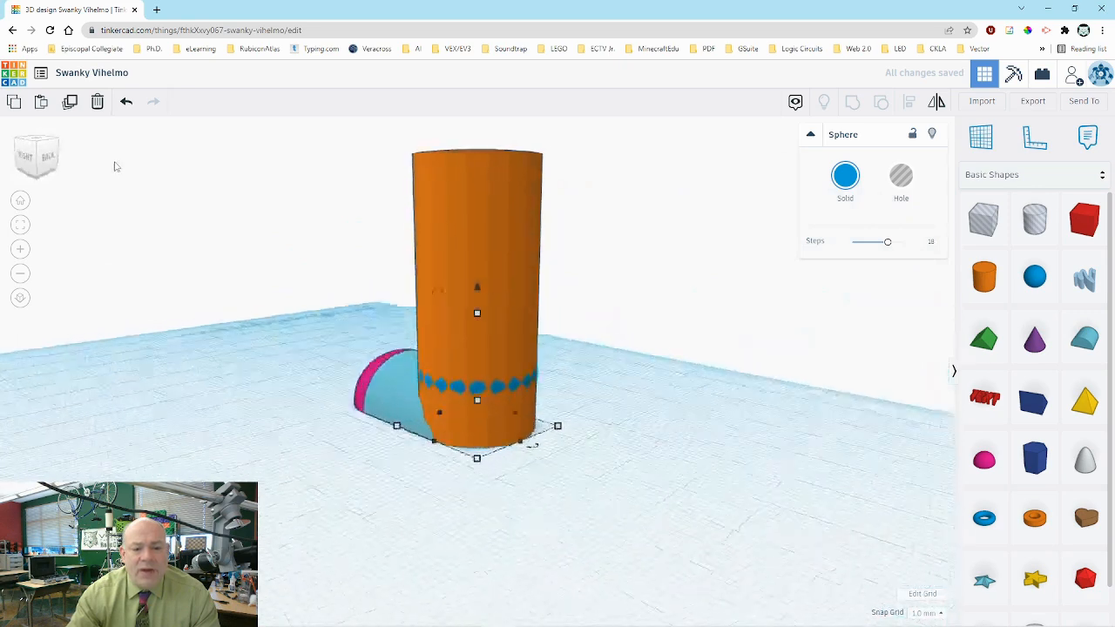
drag(126, 162, 156, 169)
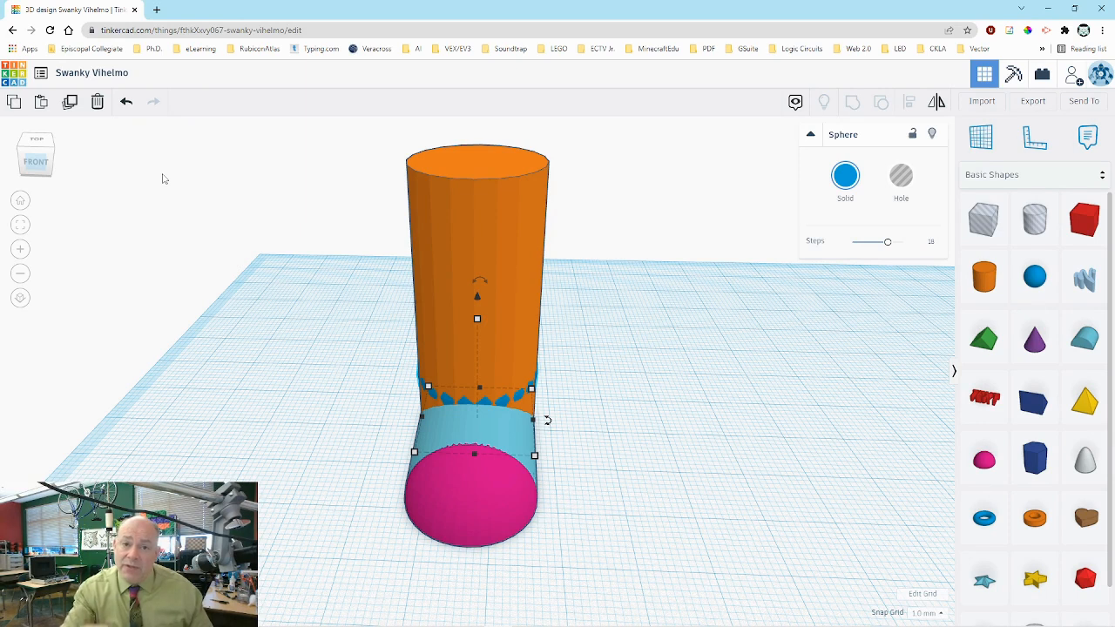
key(ctrl+Up)
key(ctrl+Up)
key(ctrl+Up)
key(ctrl+Up)
key(ctrl+Up)
key(ctrl+Up)
key(ctrl+Up)
key(ctrl+Up)
key(ctrl+Up)
key(ctrl+Up)
key(ctrl+Up)
key(ctrl+Up)
key(ctrl+Up)
key(ctrl+Up)
key(ctrl+Up)
key(ctrl+Up)
key(ctrl+Up)
key(ctrl+Up)
key(ctrl+Up)
key(ctrl+Up)
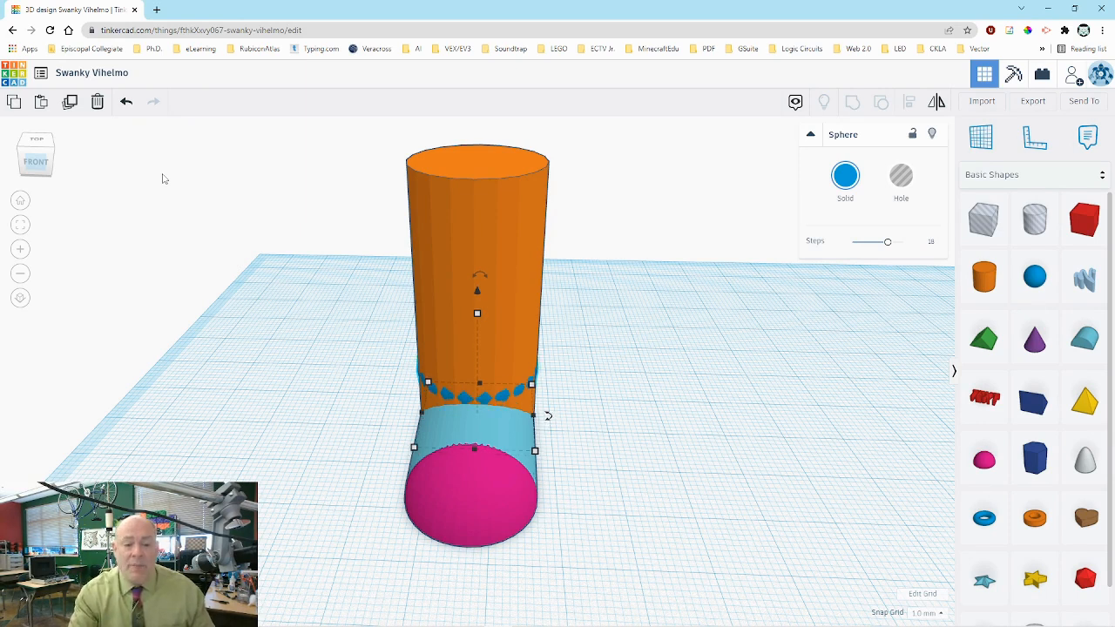
key(ctrl+Up)
key(ctrl+Up)
key(ctrl+Up)
key(ctrl+Up)
key(ctrl+Up)
key(ctrl+Up)
key(ctrl+Up)
key(ctrl+Up)
key(ctrl+Up)
key(ctrl+Up)
key(ctrl+Up)
key(ctrl+Up)
key(ctrl+Up)
key(ctrl+Up)
key(ctrl+Up)
key(ctrl+Up)
key(ctrl+Up)
key(ctrl+Up)
key(ctrl+Up)
key(ctrl+Up)
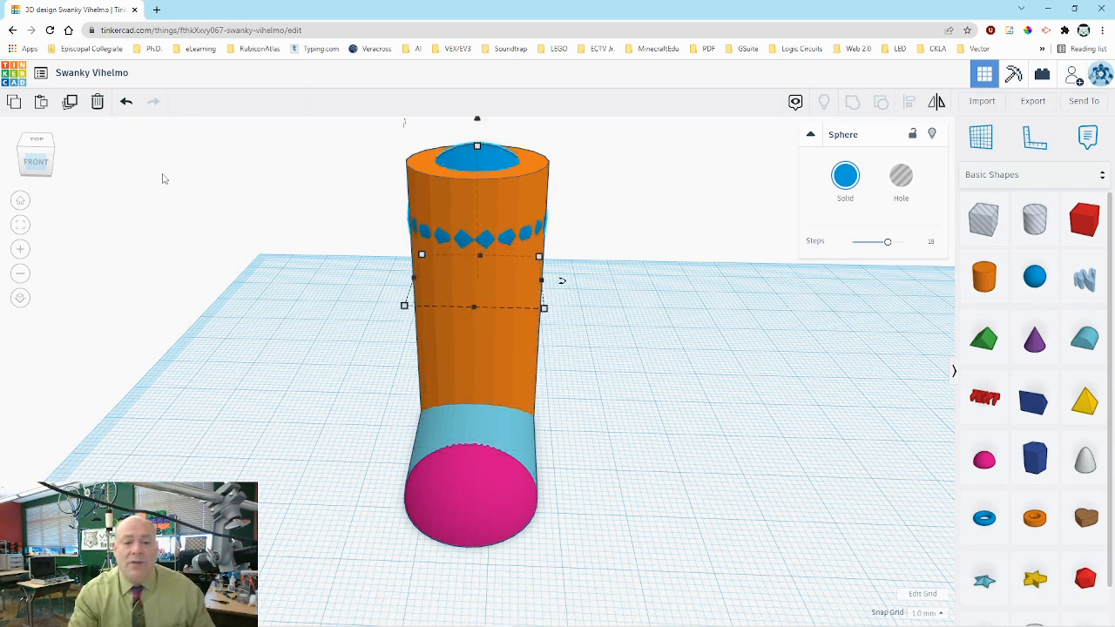
key(ctrl+Up)
key(ctrl+Up)
key(ctrl+Up)
key(ctrl+Up)
key(ctrl+Up)
key(ctrl+Up)
key(ctrl+Up)
key(ctrl+Up)
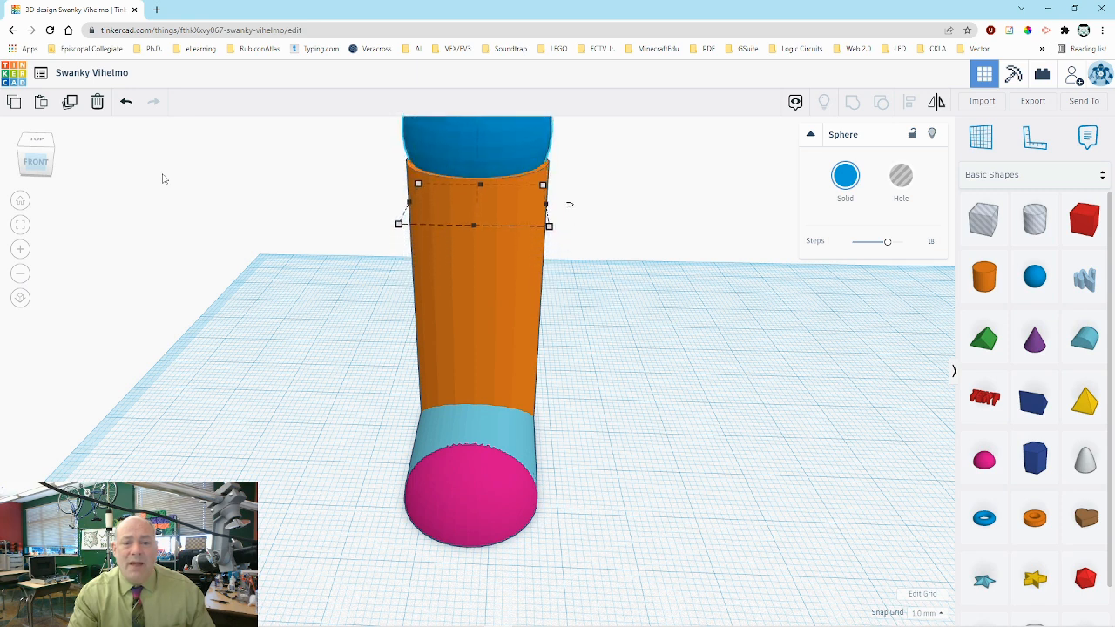
- Fine-tune the blue sphere's height at the top of the orange cylinder and deselect it
key(ctrl+Up)
key(ctrl+Up)
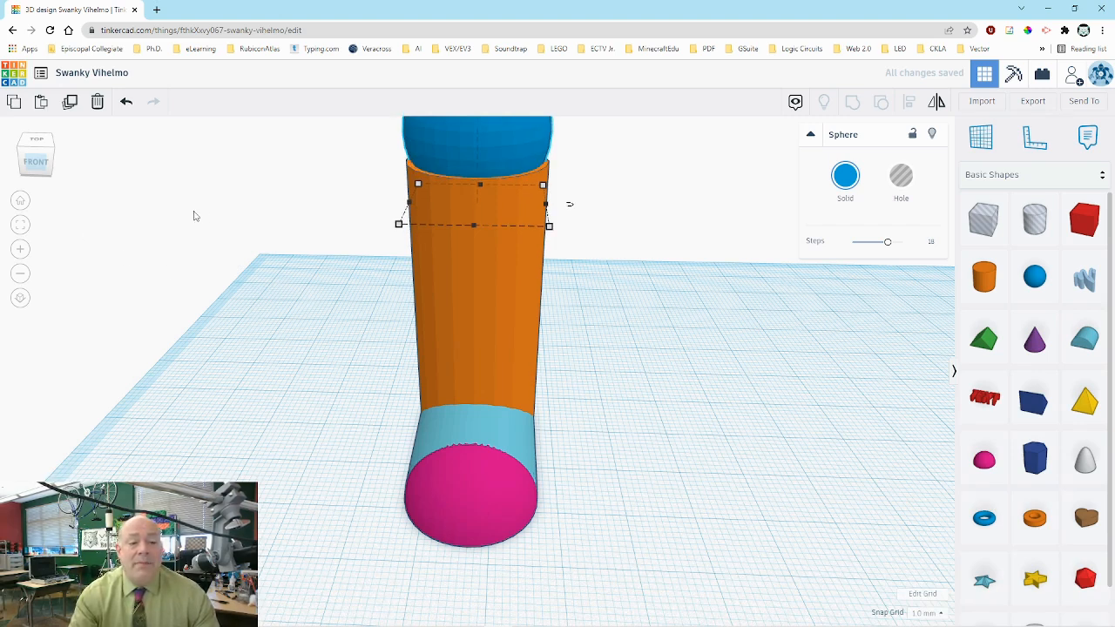
click(179, 262)
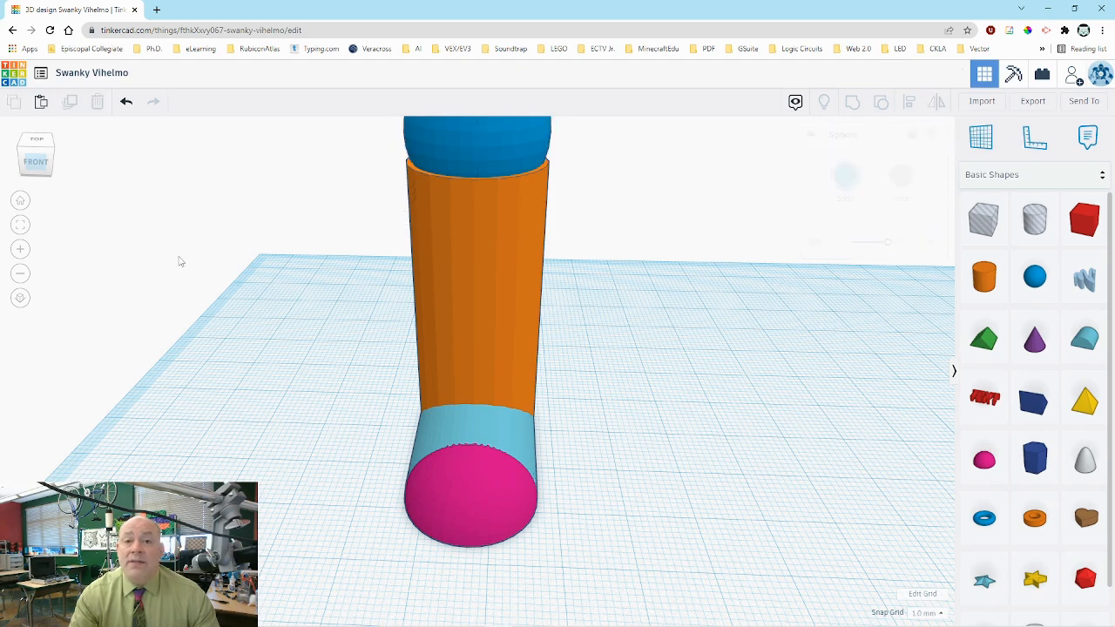
click(22, 225)
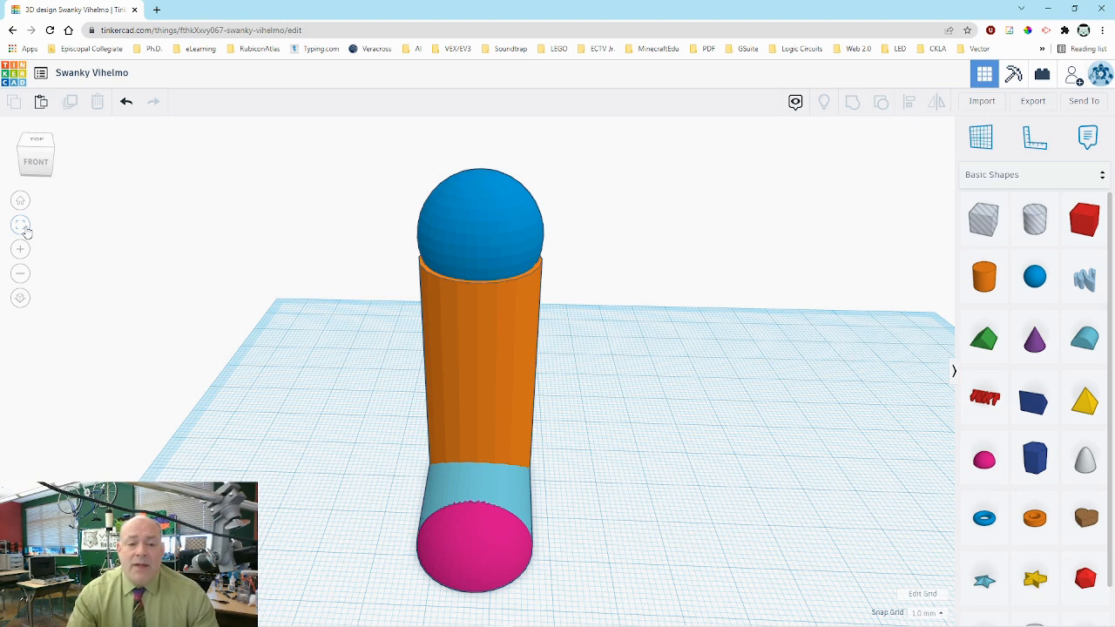
- Duplicate the orange lower-leg cylinder and raise the copy straight up onto the blue knee sphere as the upper leg
click(475, 397)
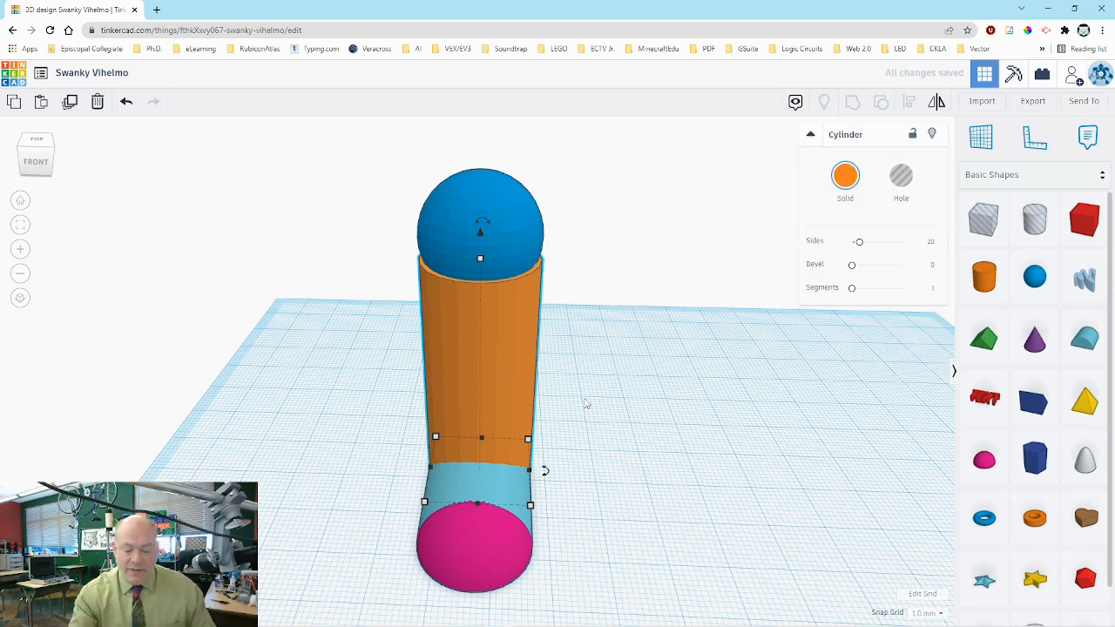
key(ctrl+Up)
key(ctrl+Up)
key(ctrl+Up)
key(ctrl+Up)
key(ctrl+Up)
key(ctrl+Up)
key(ctrl+Up)
key(ctrl+Up)
key(ctrl+Up)
key(ctrl+Up)
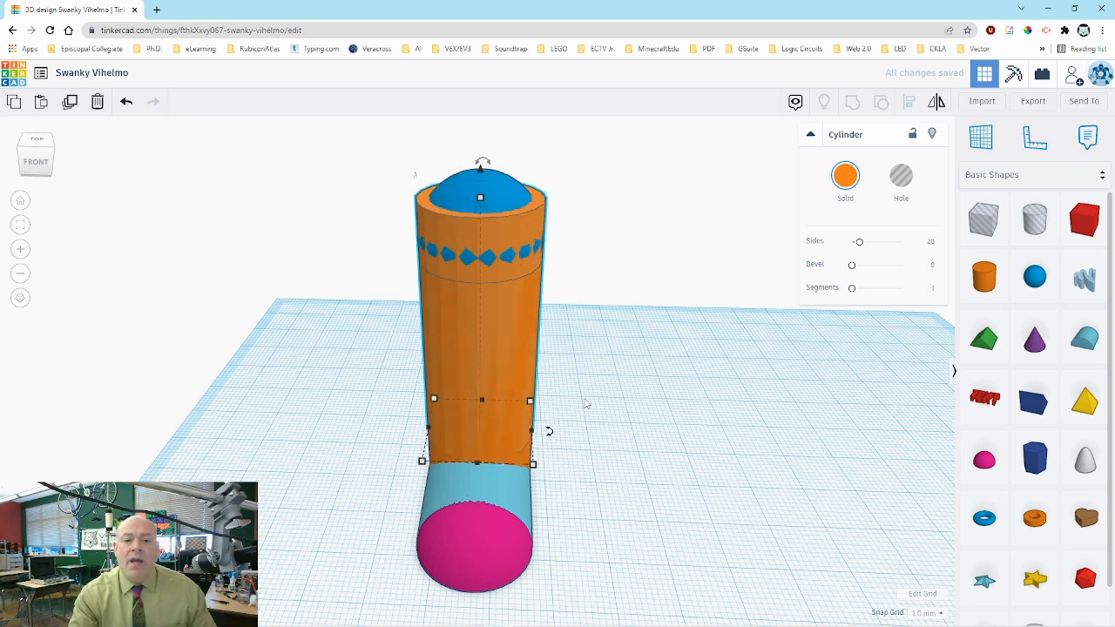
key(ctrl+Up)
key(ctrl+Up)
key(ctrl+Up)
key(ctrl+Up)
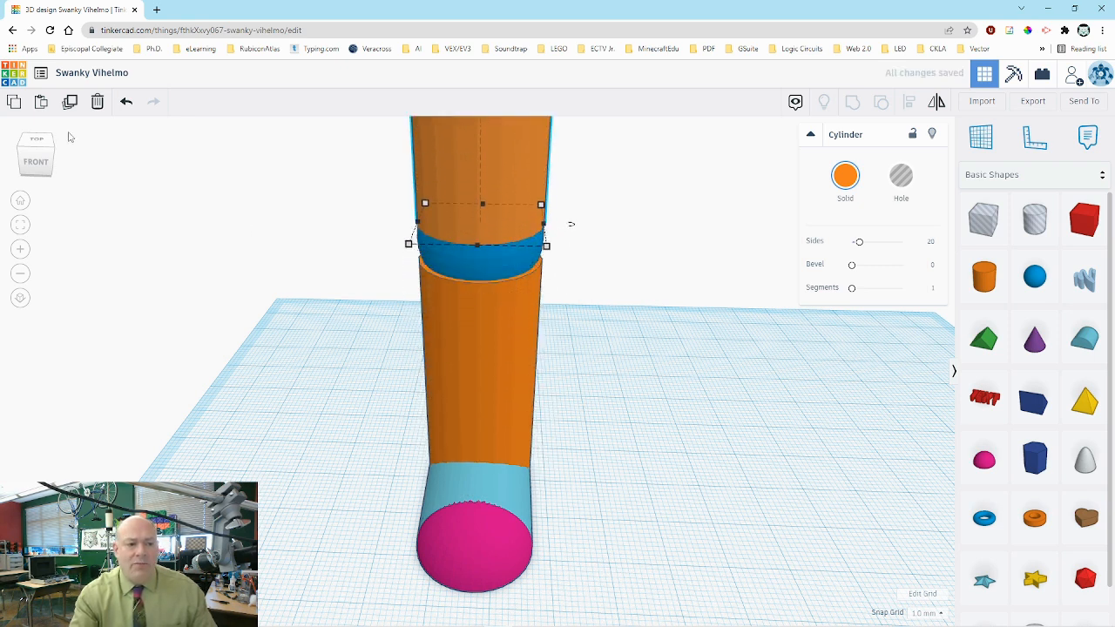
- Raise the upper cylinder slightly so a band of the blue knee shows between both cylinders, checking from the side
drag(37, 166, 67, 165)
key(ctrl+Up)
key(ctrl+Up)
key(ctrl+Up)
key(ctrl+Up)
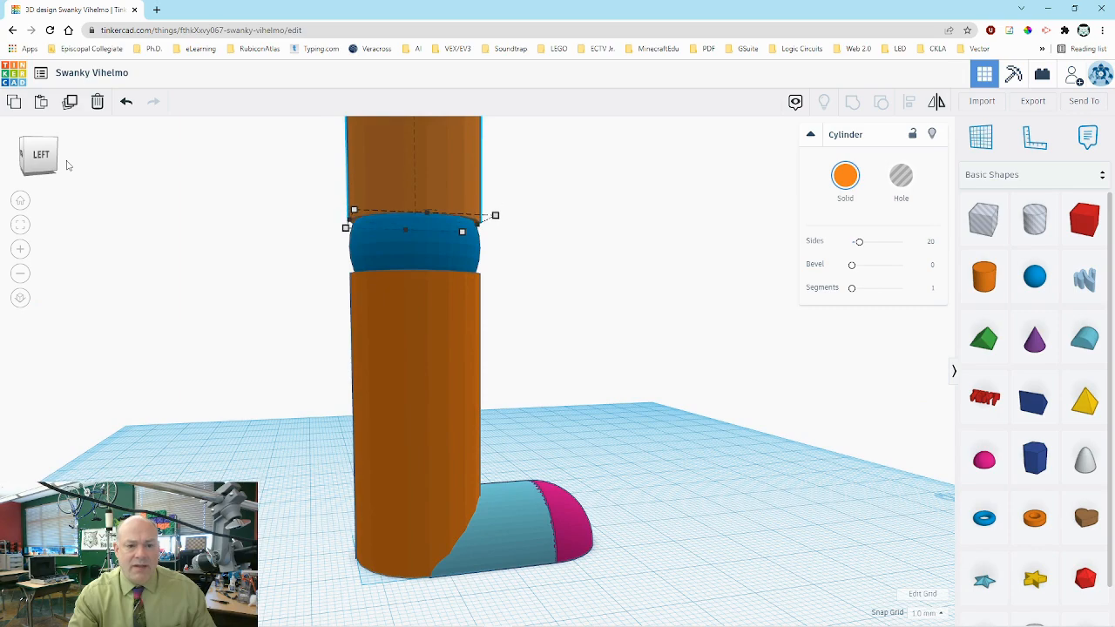
drag(43, 156, 363, 167)
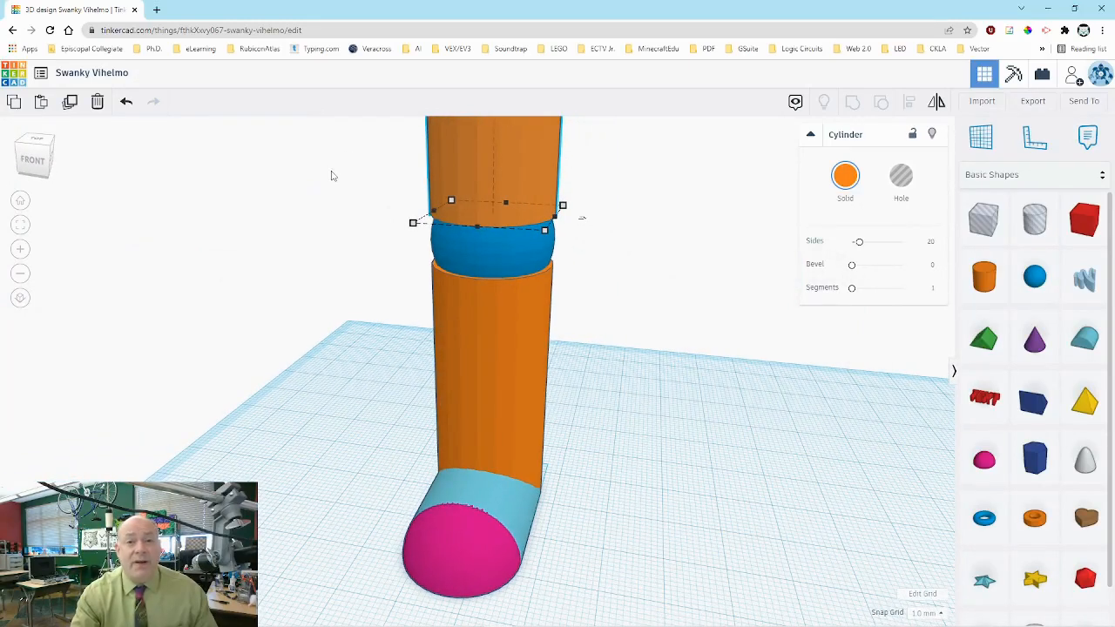
click(21, 201)
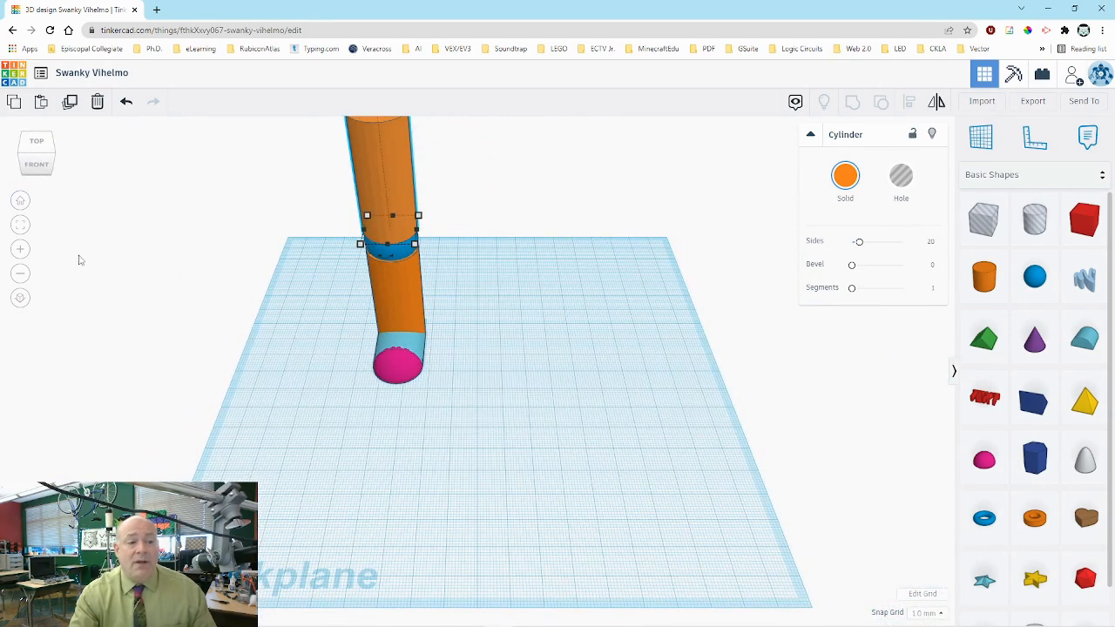
click(156, 230)
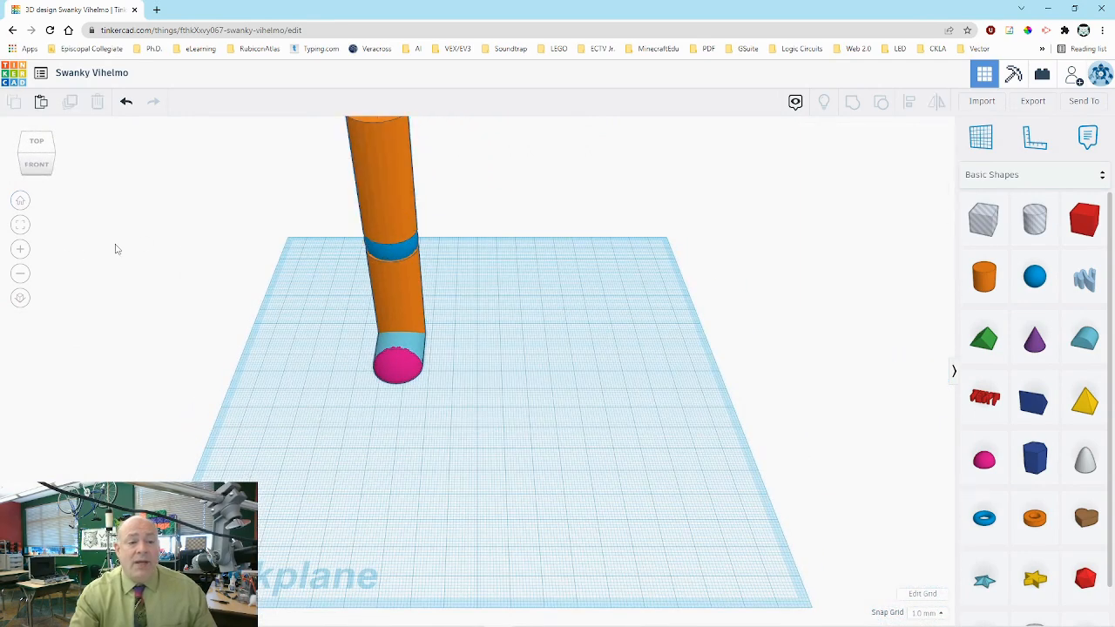
- Duplicate the whole leg and shift the copy to the right until it stands as a second leg with a gap between them
click(20, 227)
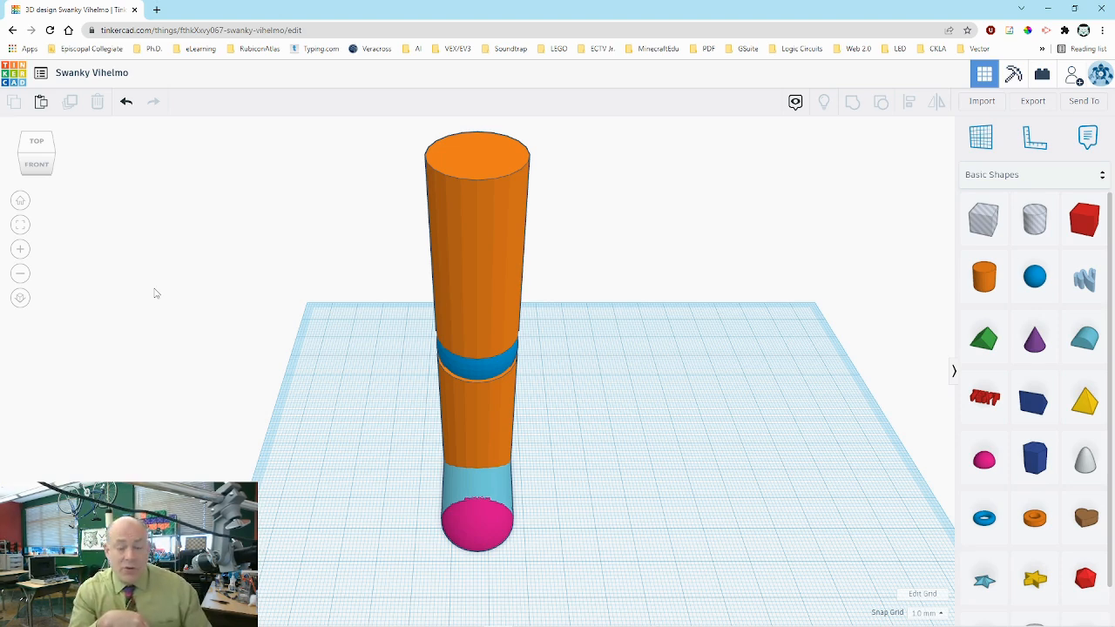
key(ctrl+a)
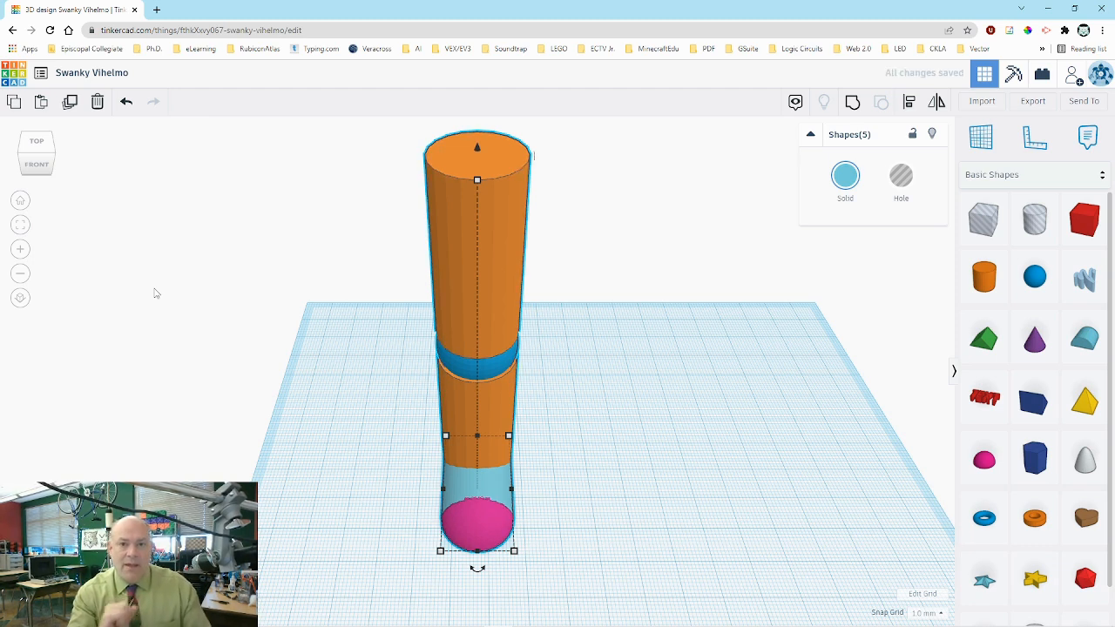
key(Right)
key(Right)
key(Right)
key(Right)
key(Right)
key(Right)
key(Right)
key(Right)
key(Right)
key(Right)
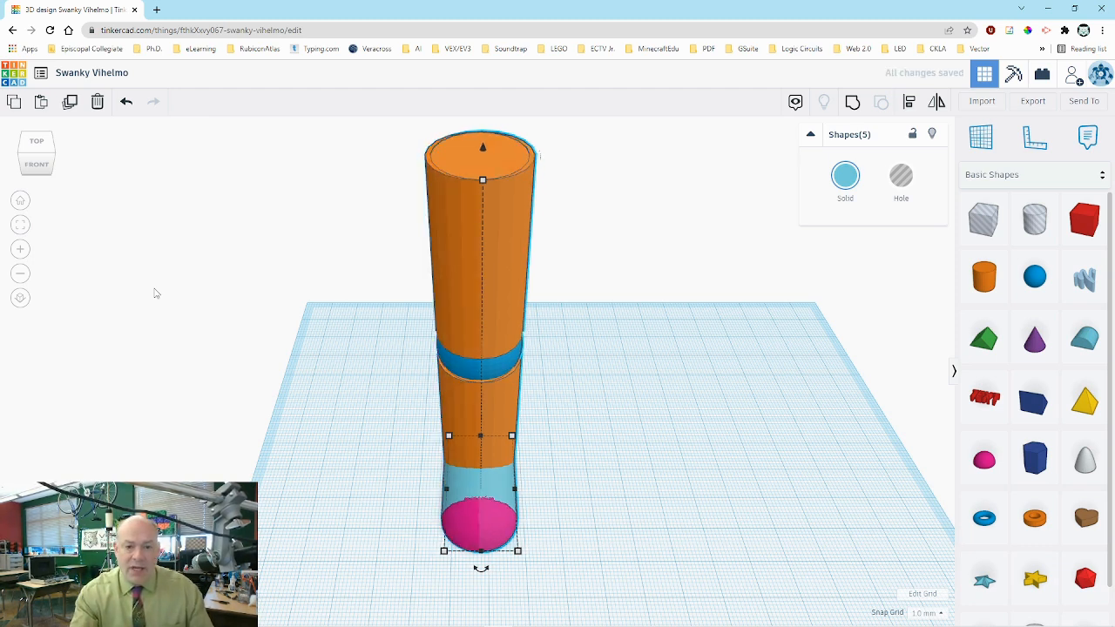
key(Right)
key(Right)
key(Right)
key(Right)
key(Right)
key(Right)
key(Right)
key(Right)
key(Right)
key(Right)
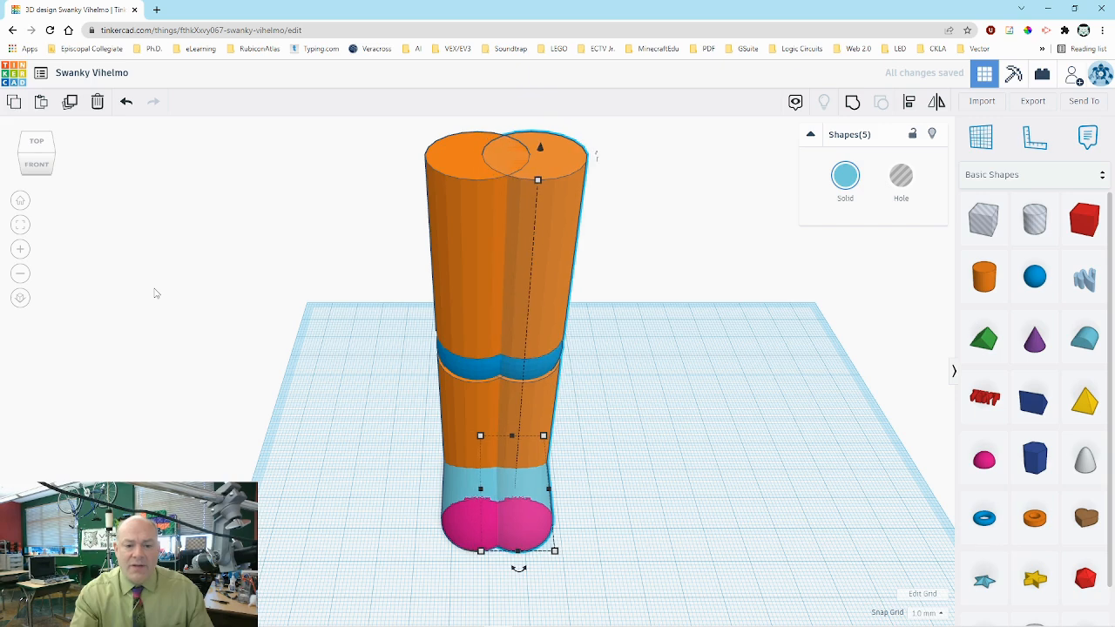
key(Right)
key(Right)
key(Right)
key(Right)
key(Right)
key(Right)
key(Right)
key(Right)
key(Right)
key(Right)
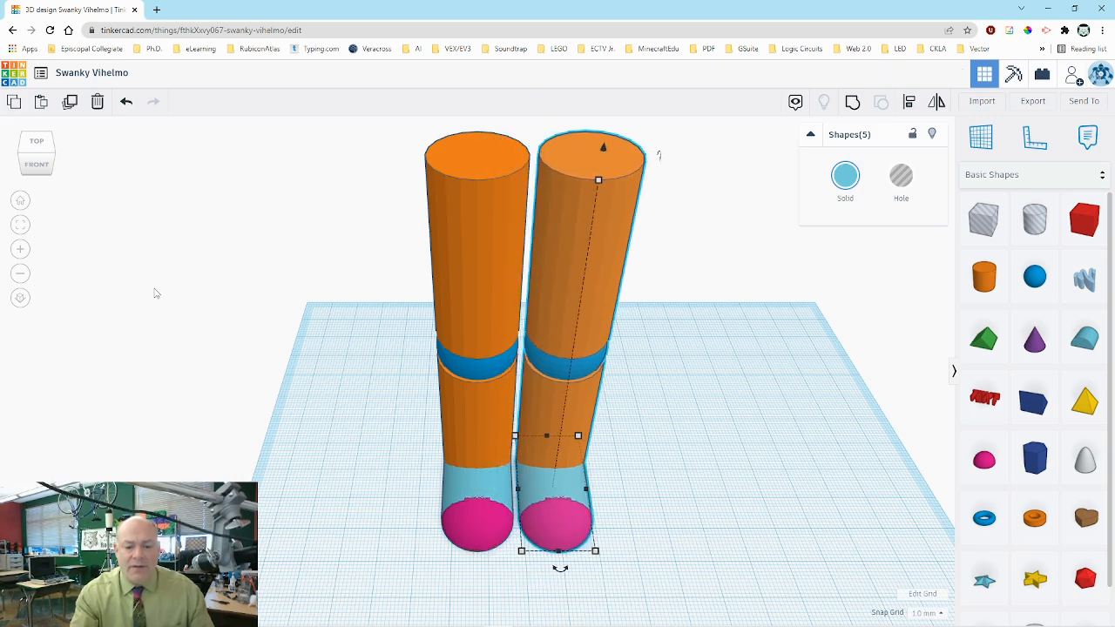
key(Right)
key(Right)
key(Right)
key(Right)
key(Right)
key(Right)
key(Right)
key(Right)
key(Right)
key(Right)
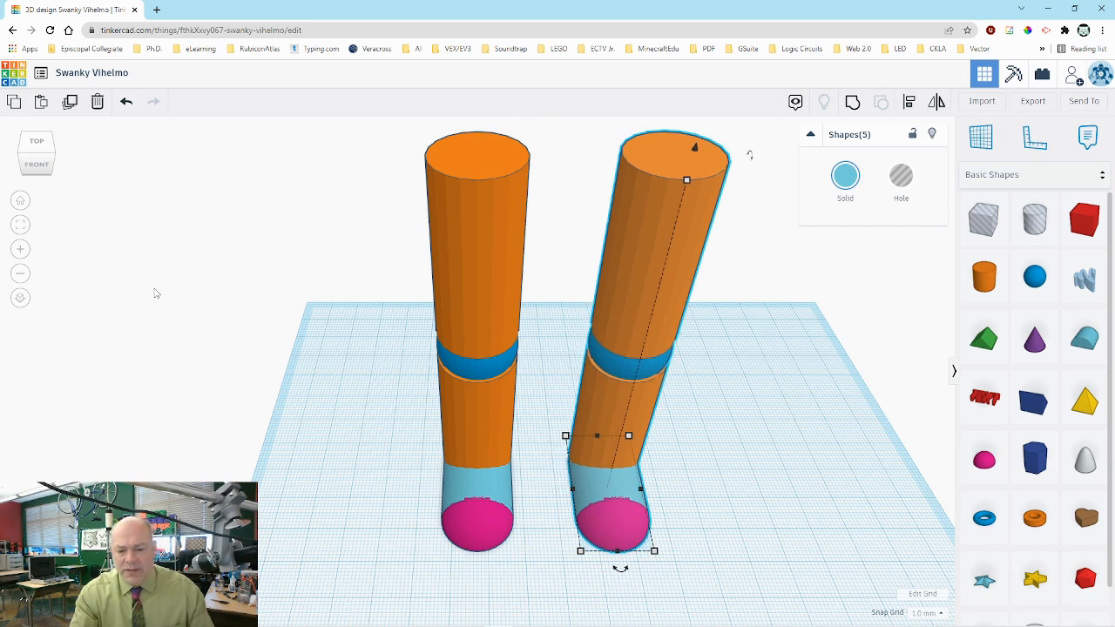
key(Left)
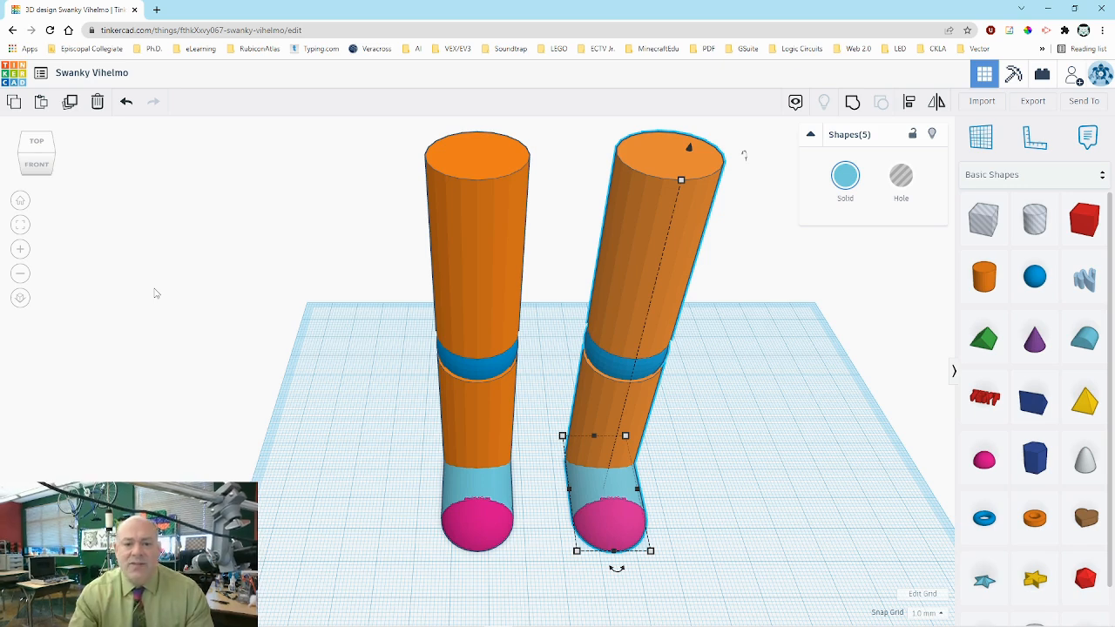
click(233, 291)
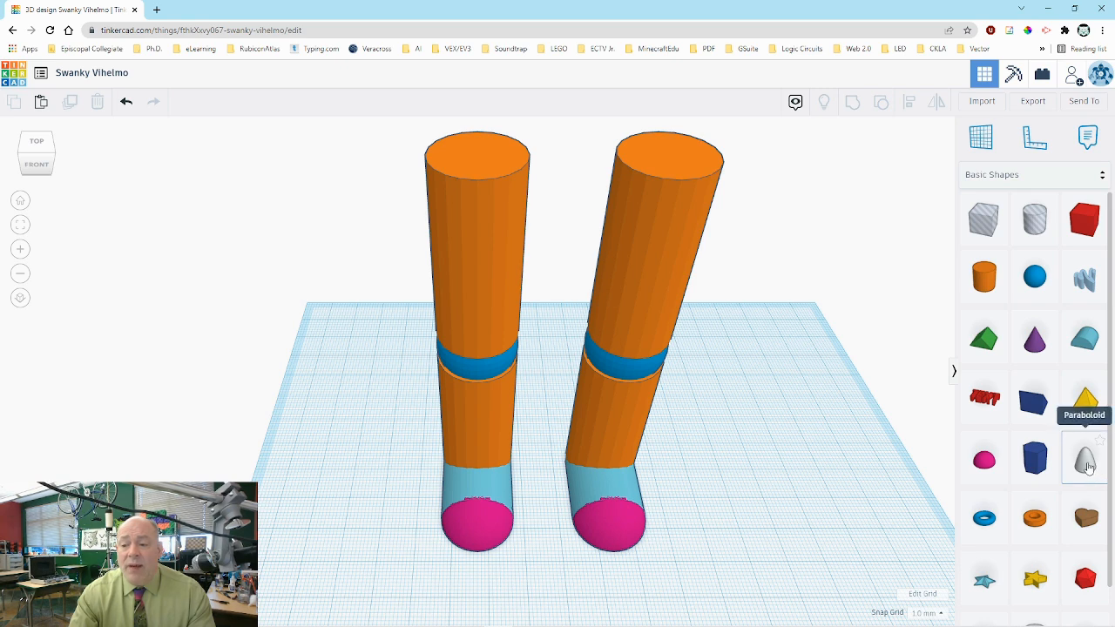
- Add a Paraboloid beside the legs and enlarge it to about 81 mm across its base for a body
drag(1080, 467, 349, 446)
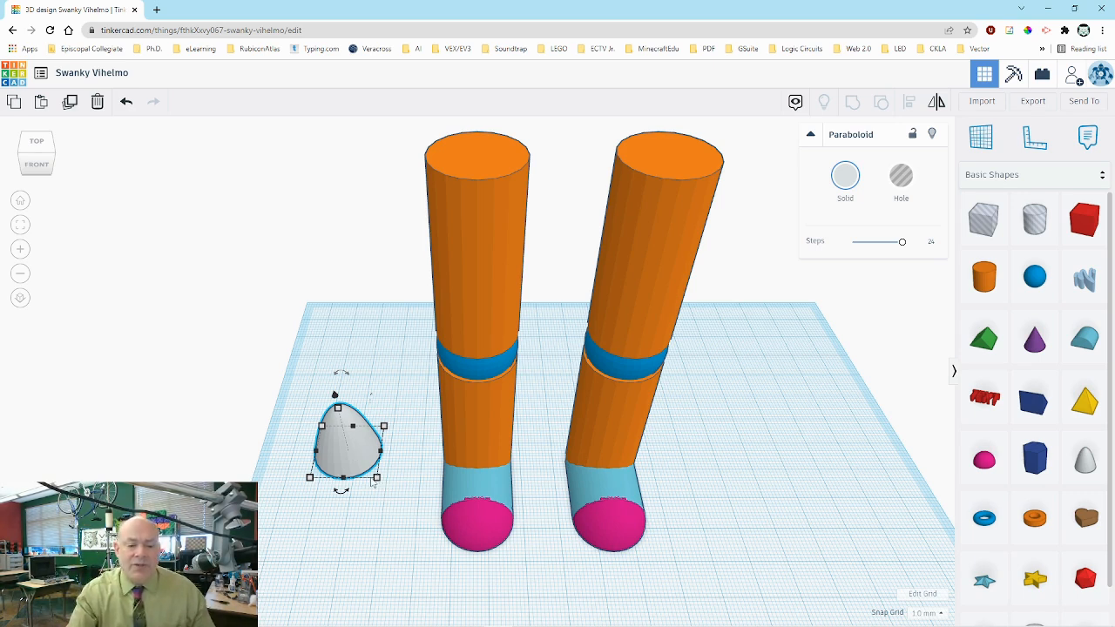
drag(376, 478, 470, 425)
drag(462, 386, 597, 594)
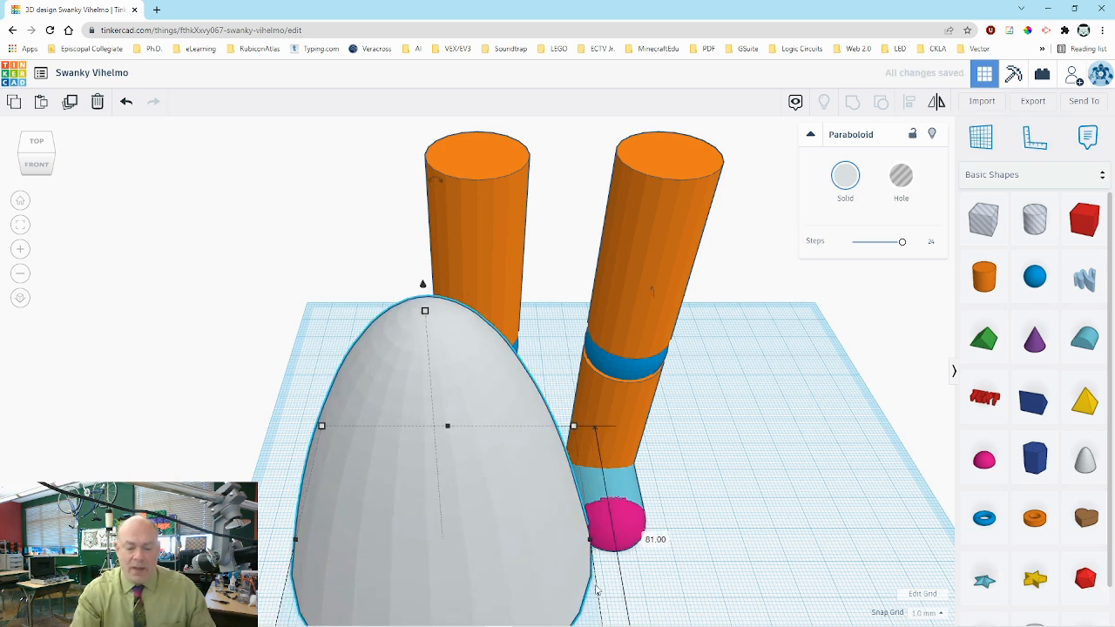
- Nudge the large paraboloid back and to the right on the workplane until it is centred over both legs
key(Up)
key(Up)
key(Up)
key(Up)
key(Up)
key(Up)
key(Up)
key(Up)
key(Up)
key(Up)
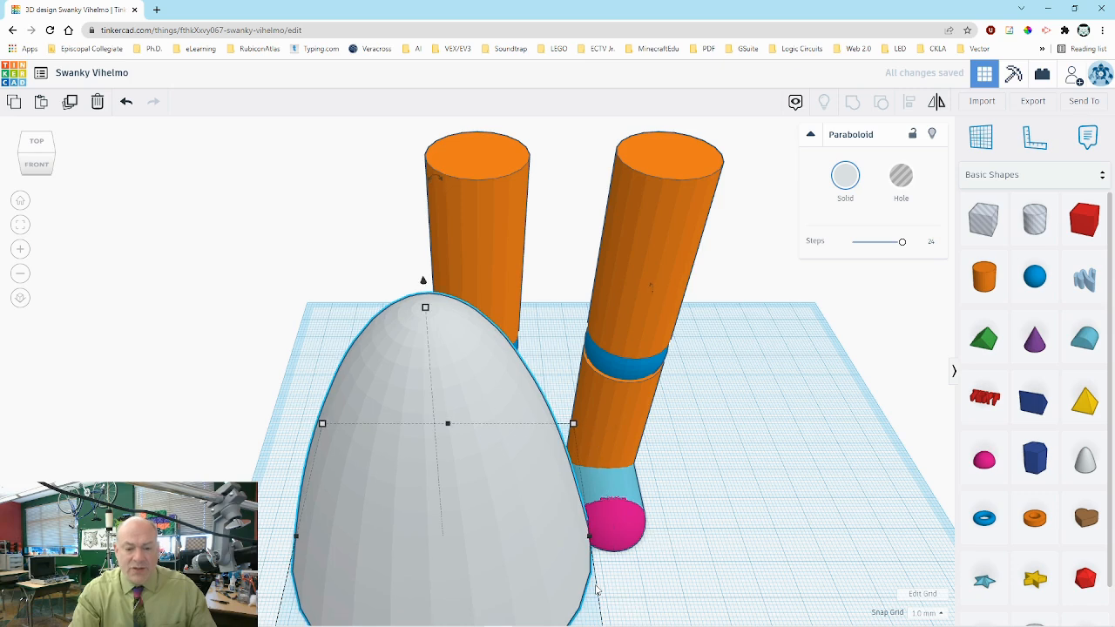
key(Up)
key(Up)
key(Up)
key(Up)
key(Up)
key(Up)
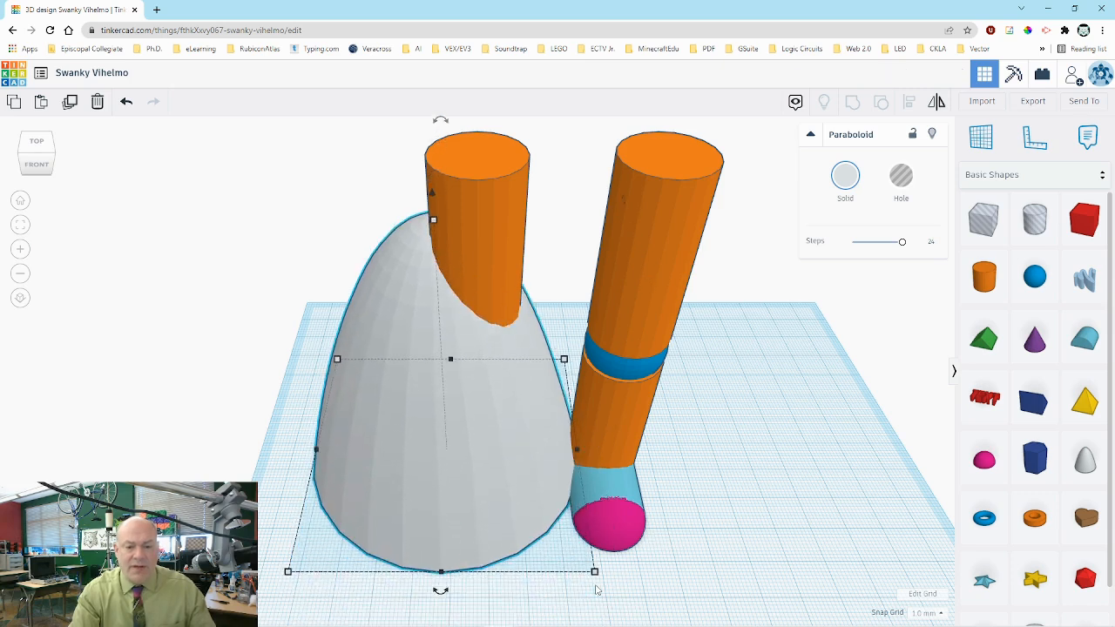
key(Right)
key(Right)
key(Right)
key(Right)
key(Right)
key(Right)
key(Right)
key(Right)
key(Right)
key(Right)
key(Right)
key(Right)
key(Right)
key(Right)
key(Right)
key(Right)
key(Right)
key(Right)
key(Right)
key(Right)
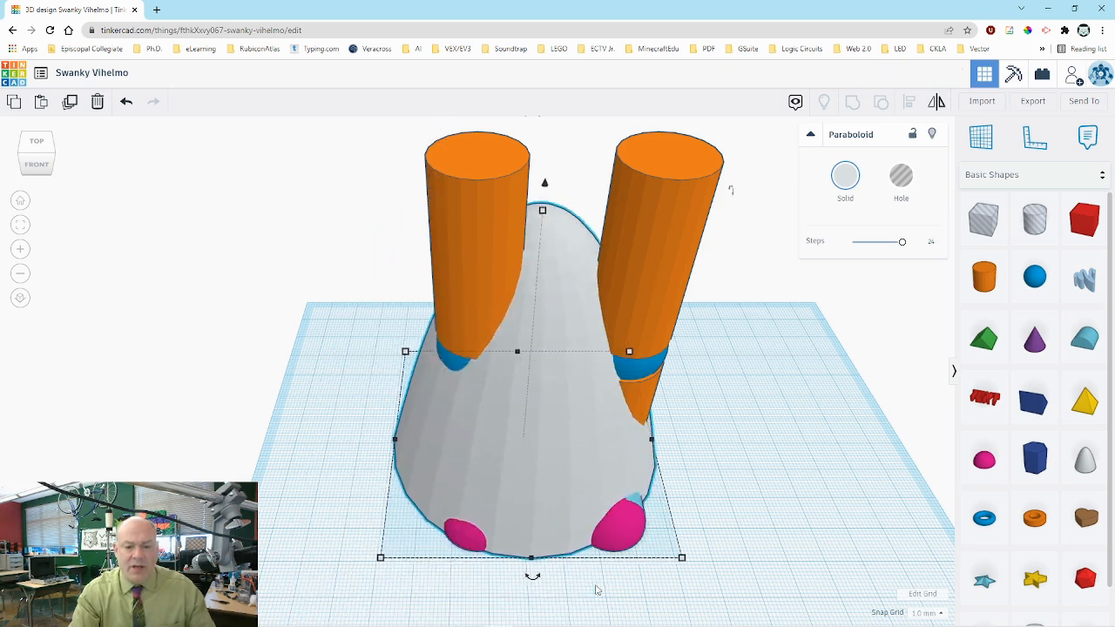
key(Down)
key(Down)
key(Down)
key(Down)
key(Down)
key(Down)
key(Down)
key(Down)
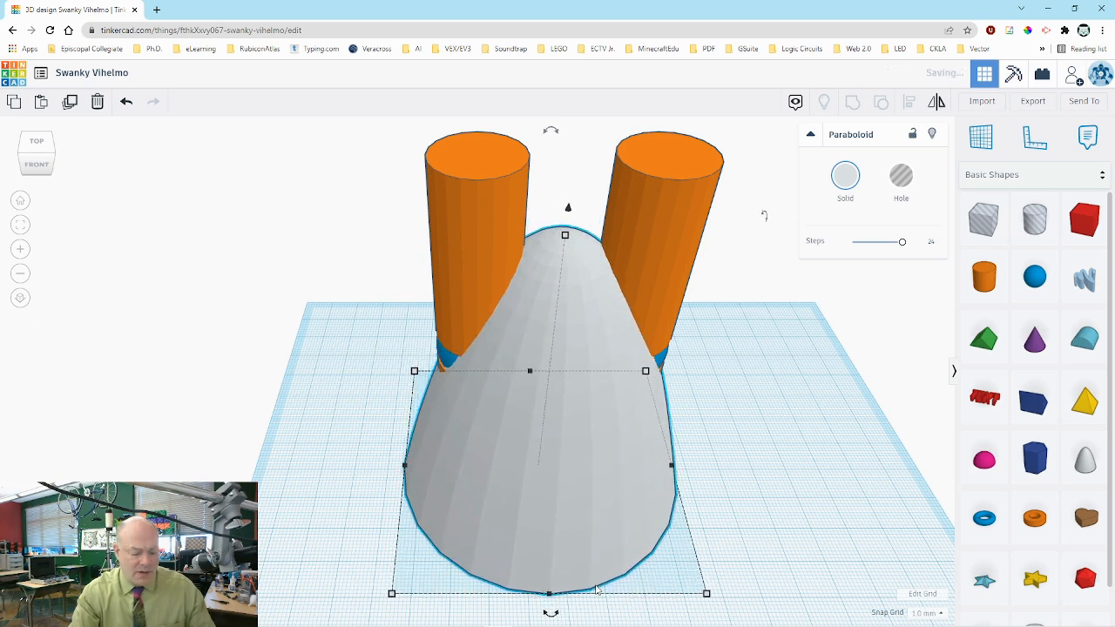
key(Up)
key(Up)
- Raise the paraboloid straight up until its base covers the tops of both upper legs, and deselect it
key(ctrl+Up)
key(ctrl+Up)
key(ctrl+Up)
key(ctrl+Up)
key(ctrl+Up)
key(ctrl+Up)
key(ctrl+Up)
key(ctrl+Up)
key(ctrl+Up)
key(ctrl+Up)
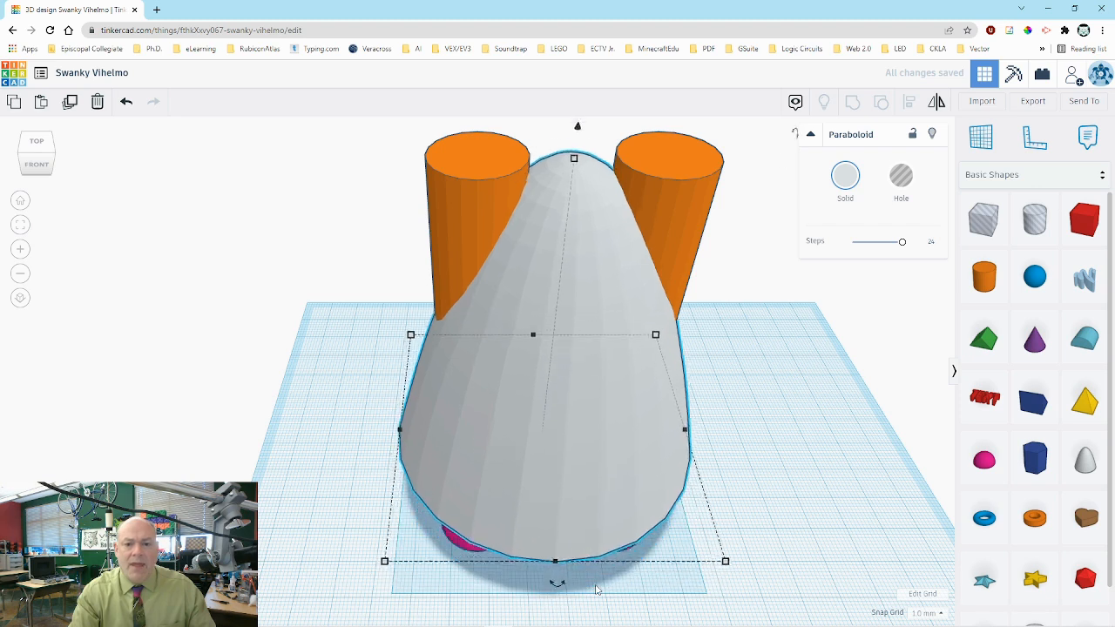
key(ctrl+Up)
key(ctrl+Up)
key(ctrl+Up)
key(ctrl+Up)
key(ctrl+Up)
key(ctrl+Up)
key(ctrl+Up)
key(ctrl+Up)
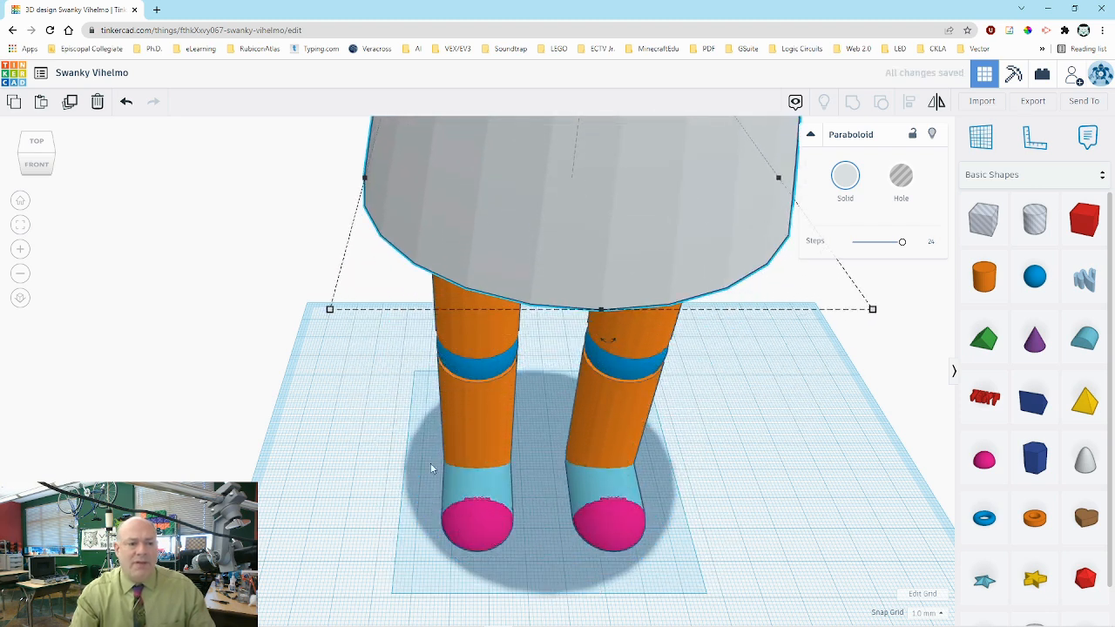
click(164, 263)
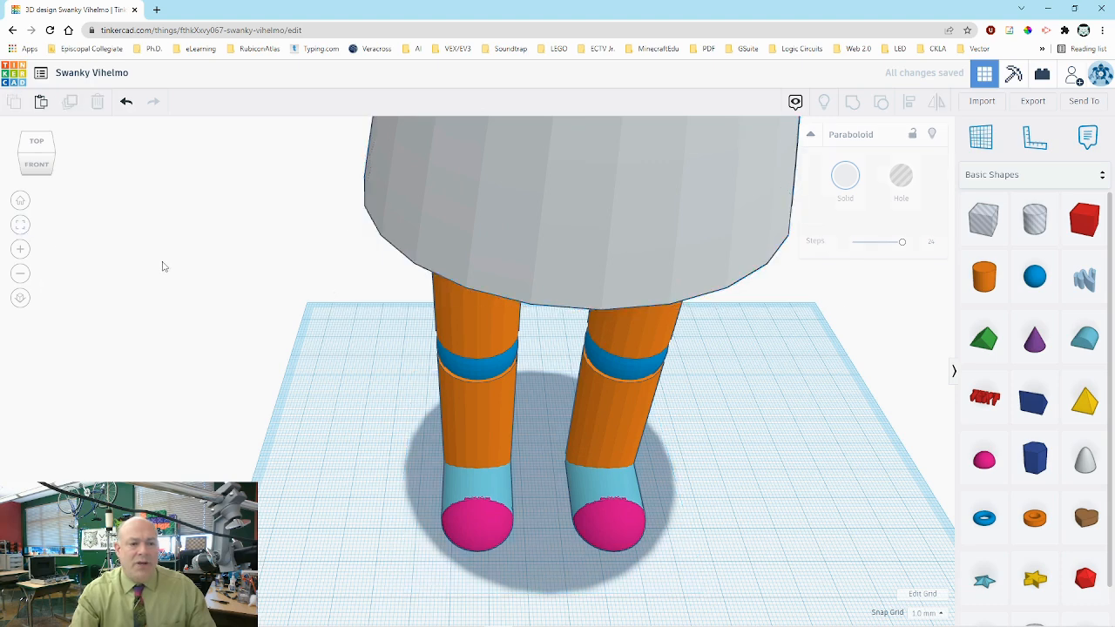
- Move the paraboloid off the legs, about 112 mm to their left
click(21, 226)
drag(37, 170, 158, 165)
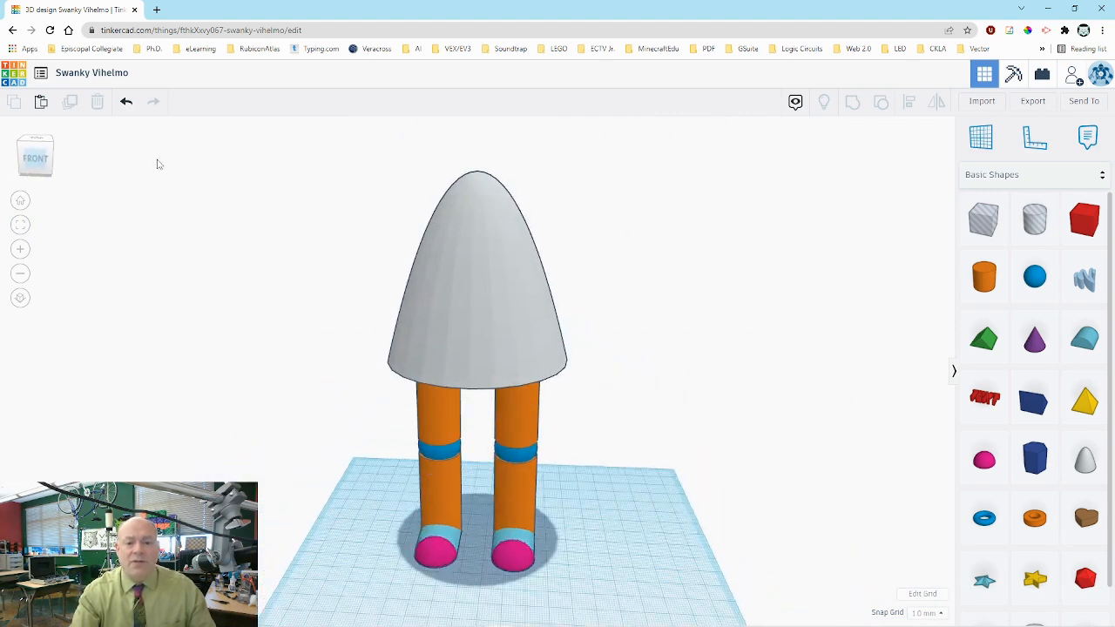
drag(493, 327, 222, 322)
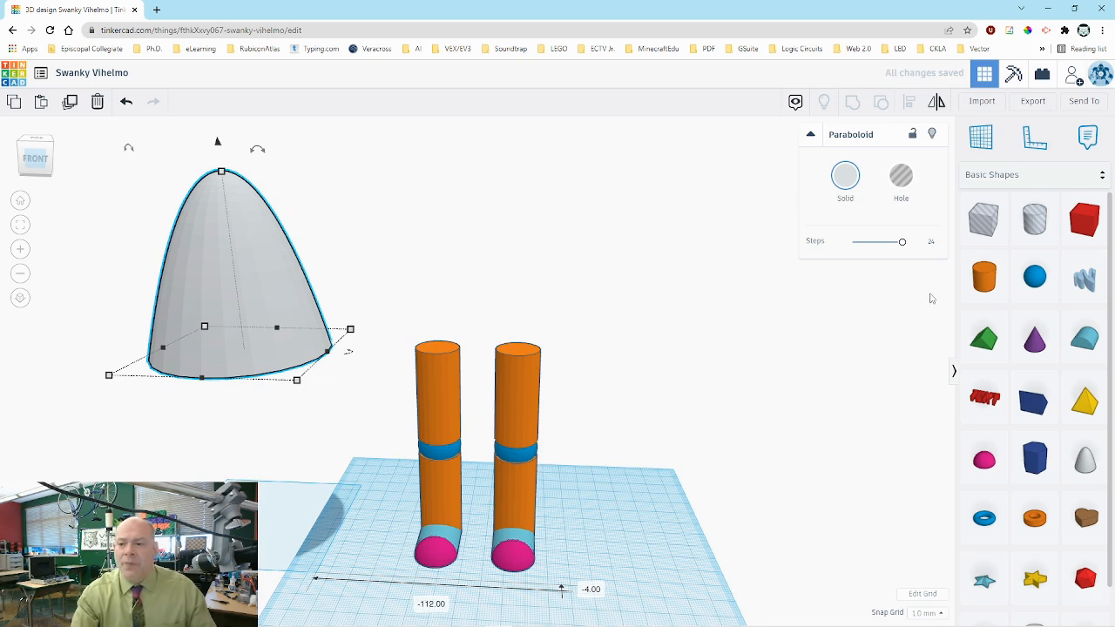
- Add a Box, stretch it across both feet to about 57 by 18 mm, and move it to the right of the legs
drag(1088, 223, 511, 560)
drag(459, 553, 536, 562)
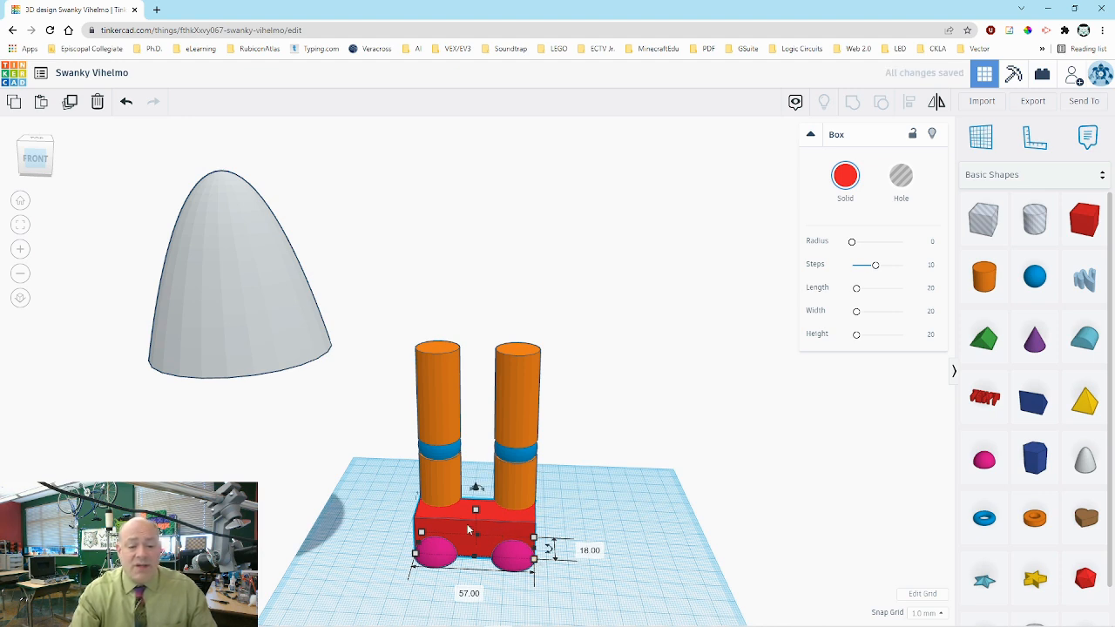
drag(505, 538, 651, 529)
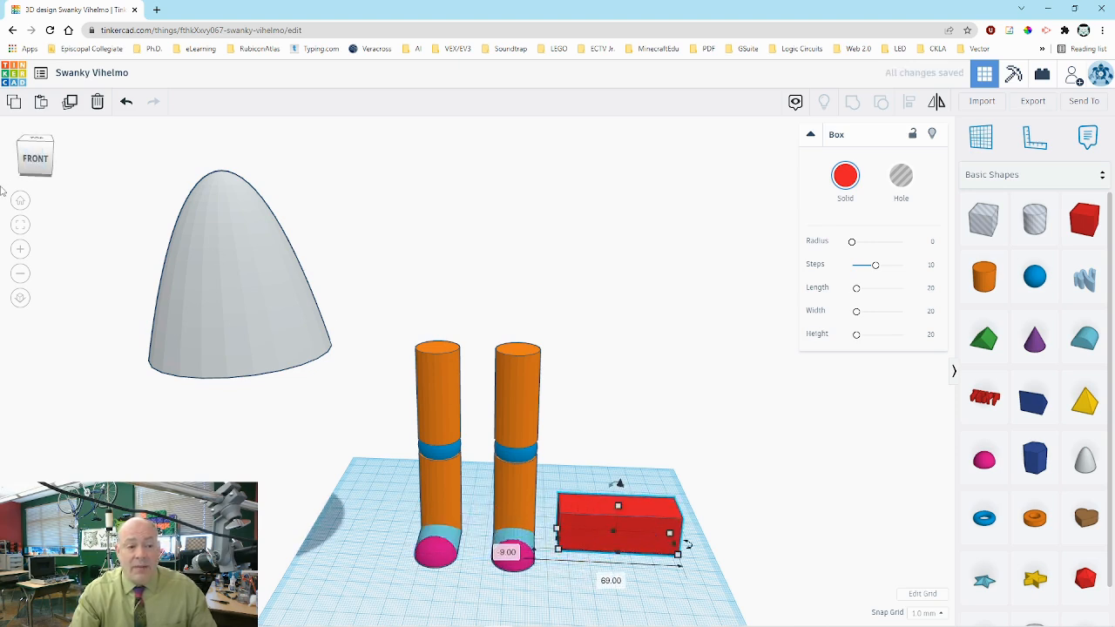
- Stretch the red box upward to a height of 28 mm and deselect it
click(24, 230)
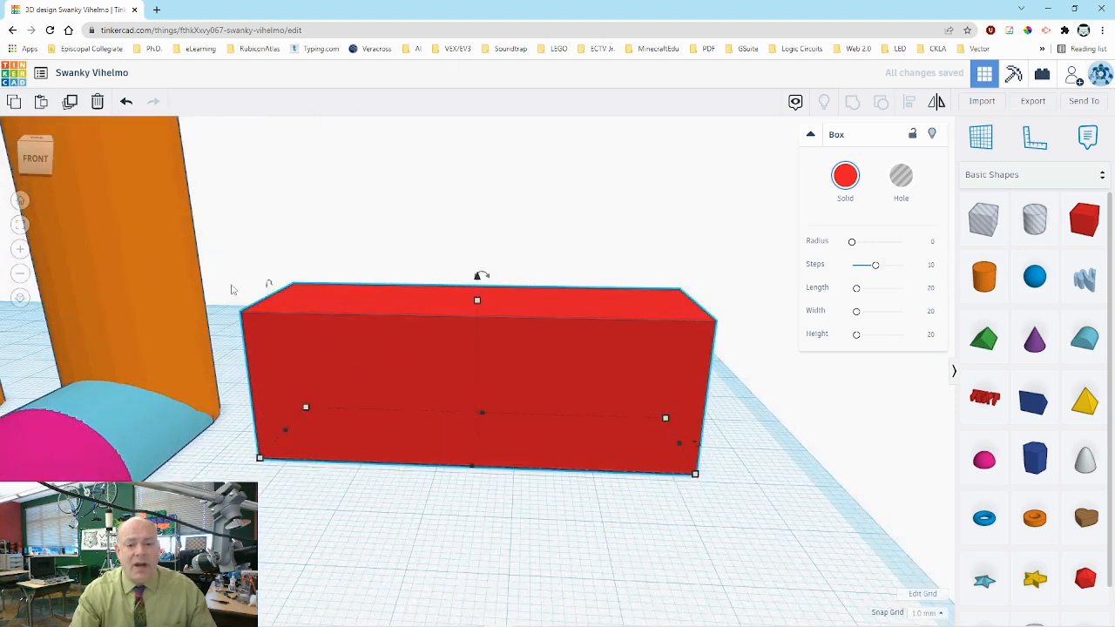
drag(479, 301, 487, 242)
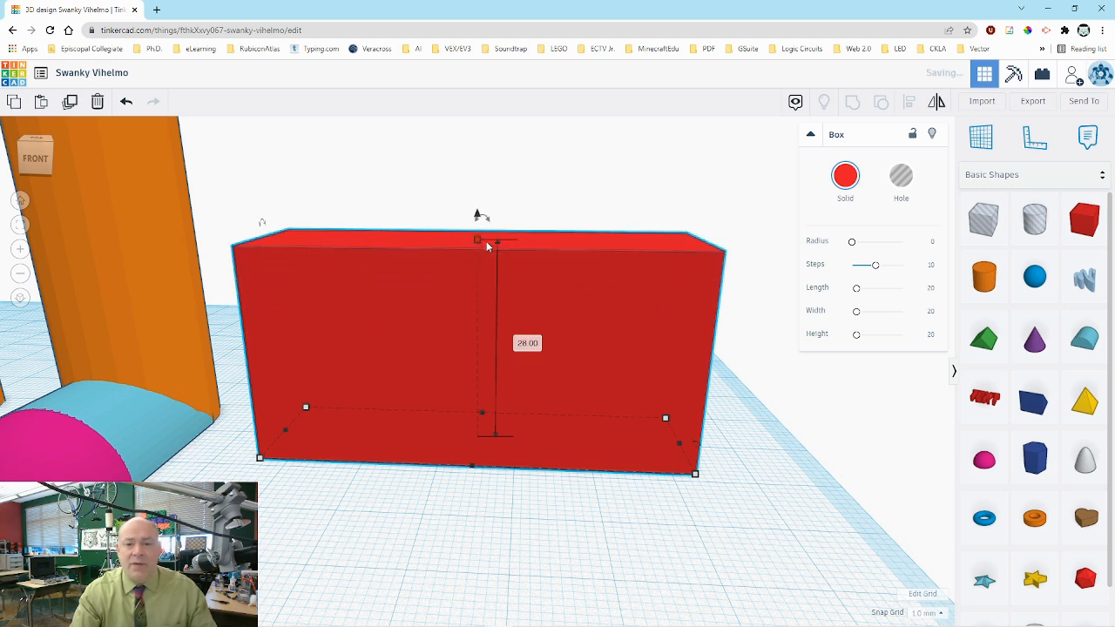
click(770, 468)
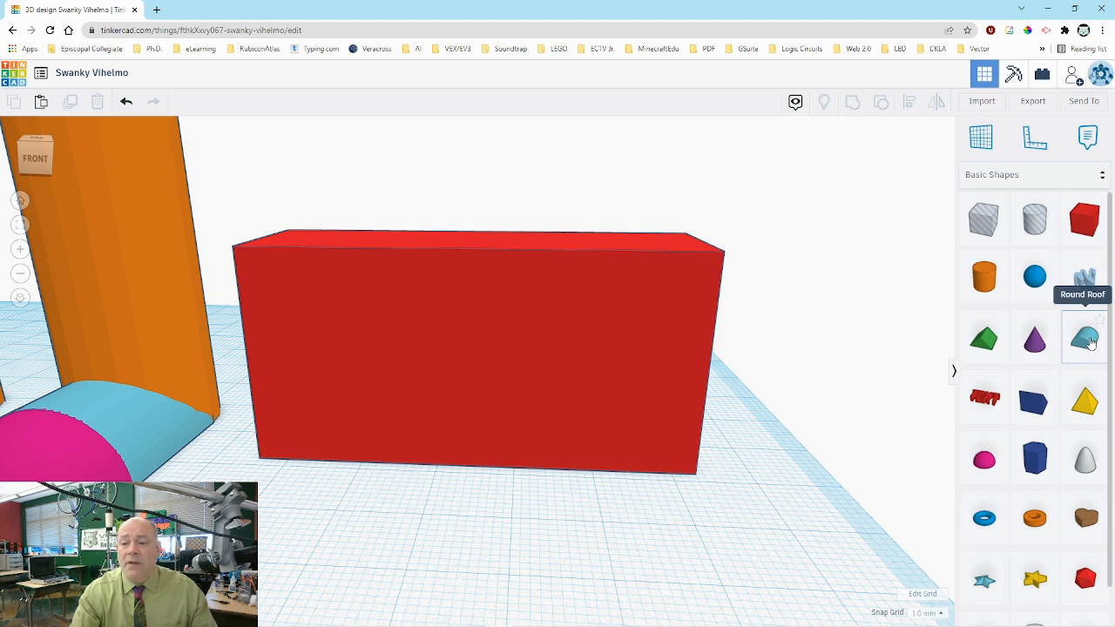
- Add a Round Roof at the bottom middle of the red box and lengthen it to 28 mm so it passes through
drag(1089, 341, 469, 451)
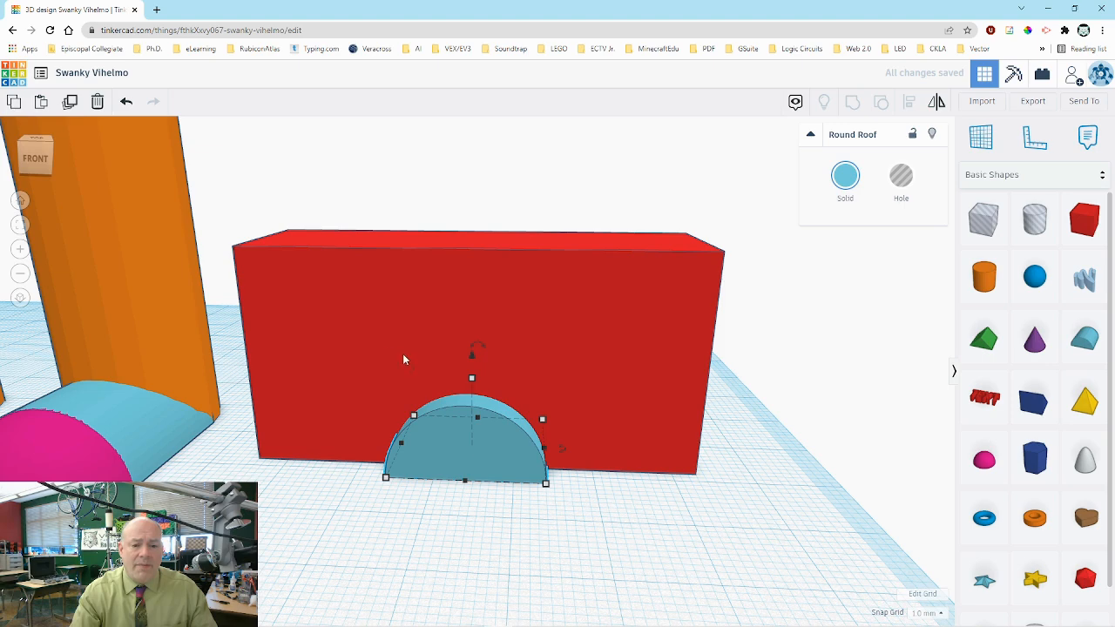
mouse_move(36, 158)
mouse_down()
mouse_move(10, 159)
mouse_move(34, 158)
mouse_up()
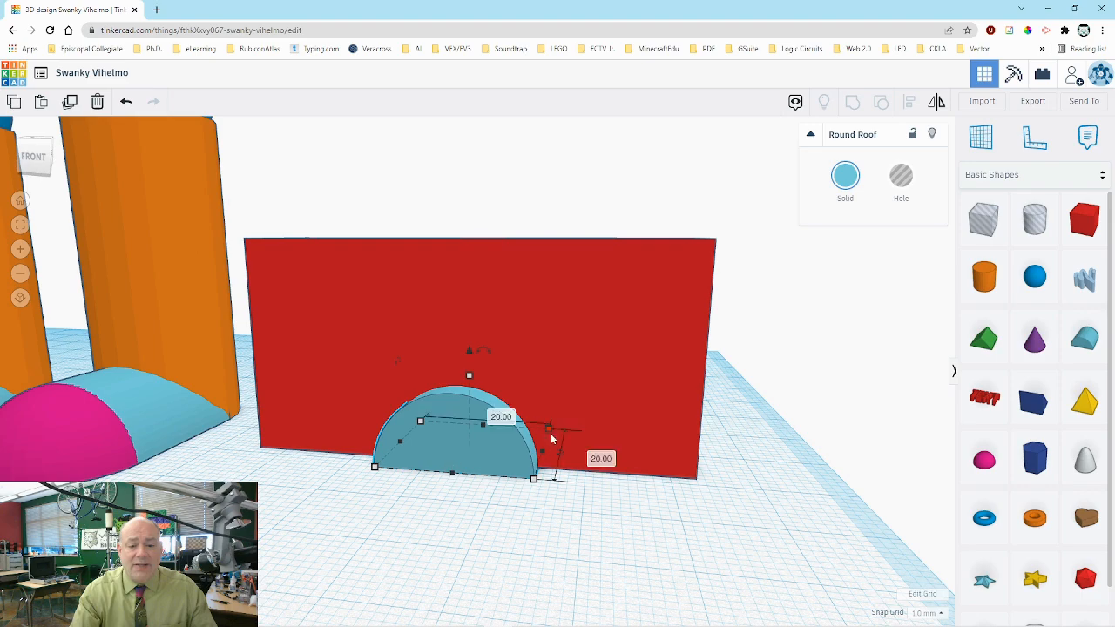
drag(37, 161, 13, 160)
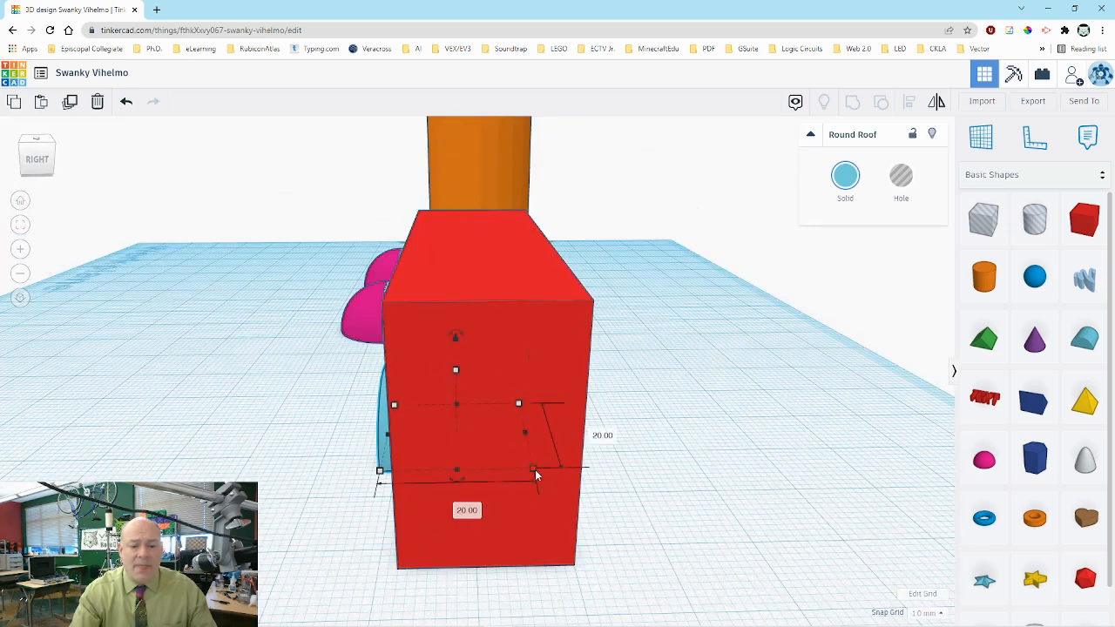
drag(535, 468, 585, 470)
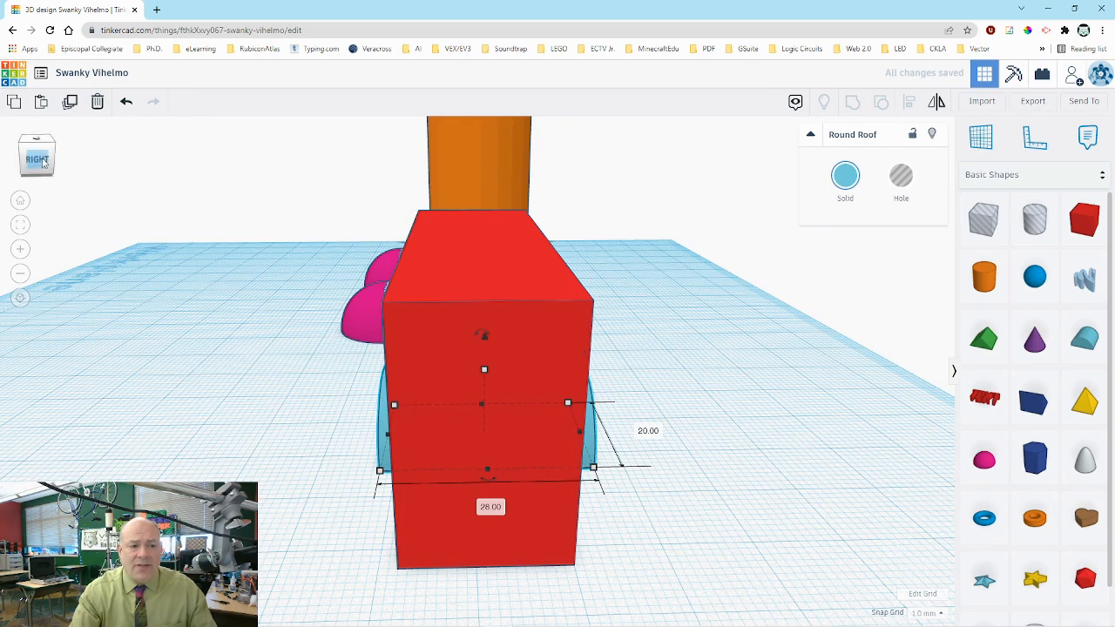
click(63, 164)
mouse_move(60, 160)
mouse_down()
mouse_move(77, 158)
mouse_move(19, 150)
mouse_move(87, 163)
mouse_move(35, 162)
mouse_move(55, 170)
mouse_move(72, 155)
mouse_up()
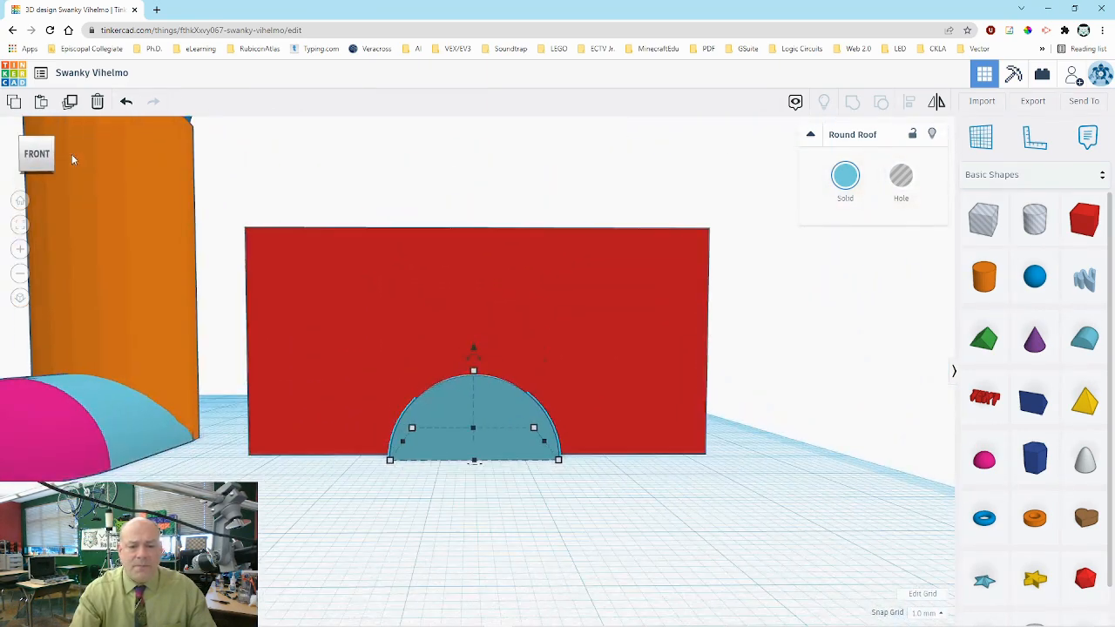
- Nudge the round roof 1 mm to the right to centre it on the red box, and deselect it
click(464, 406)
key(Right)
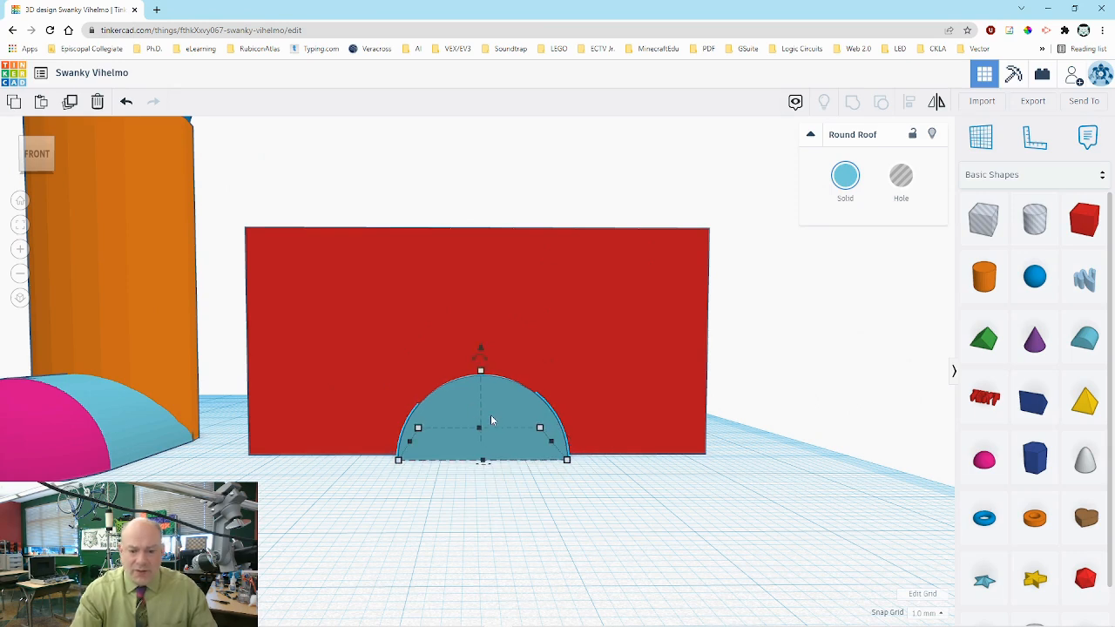
key(Right)
key(Left)
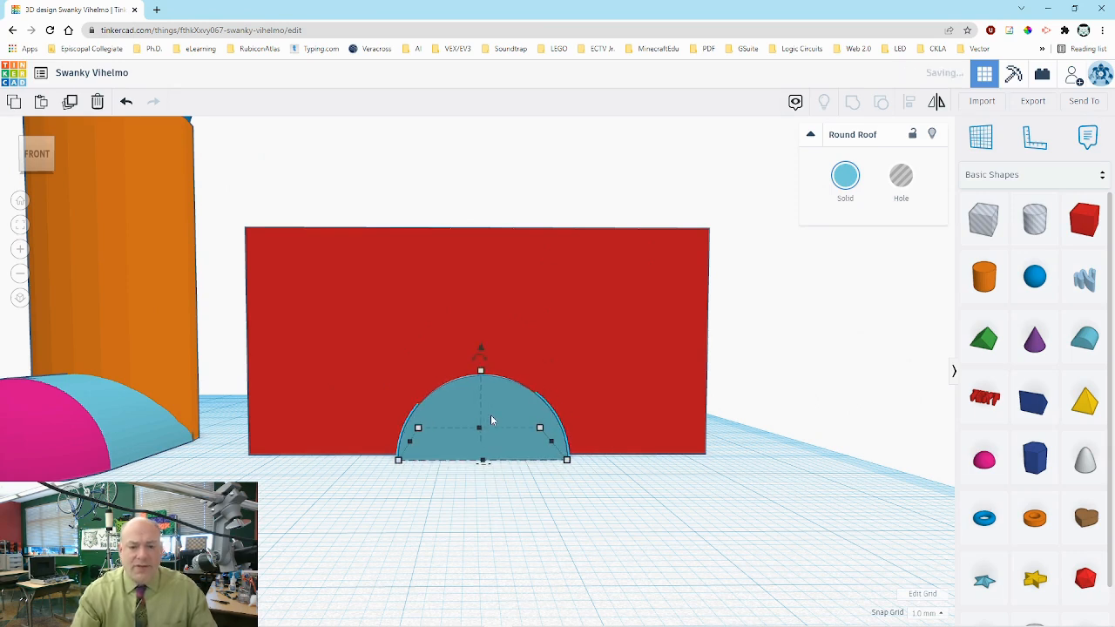
mouse_move(37, 158)
mouse_down()
mouse_move(22, 167)
mouse_move(35, 166)
mouse_up()
click(38, 164)
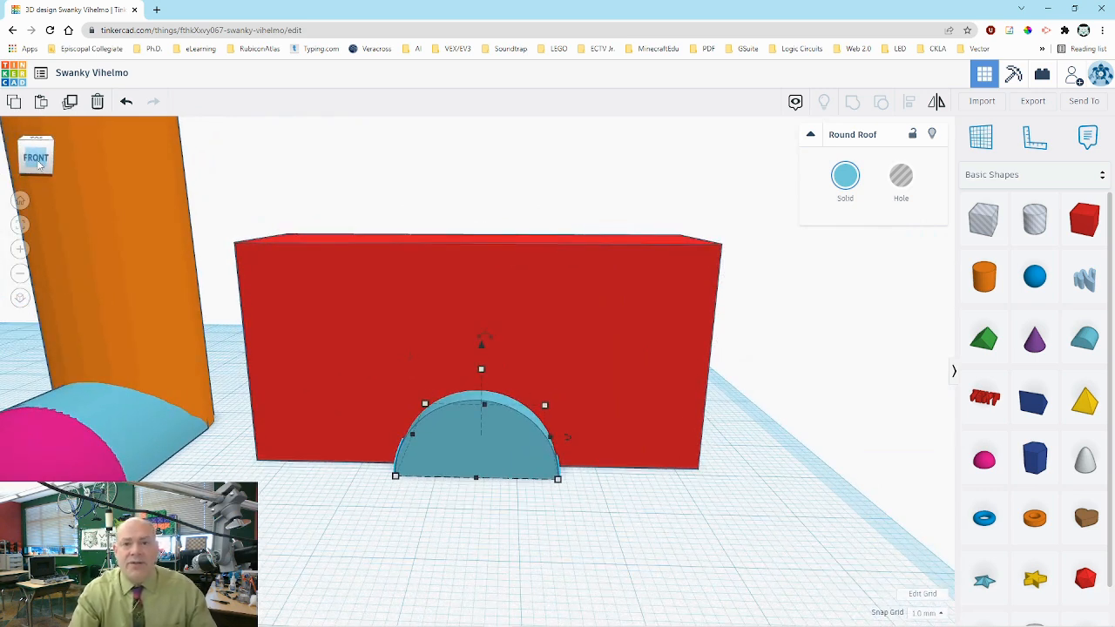
drag(38, 164, 35, 162)
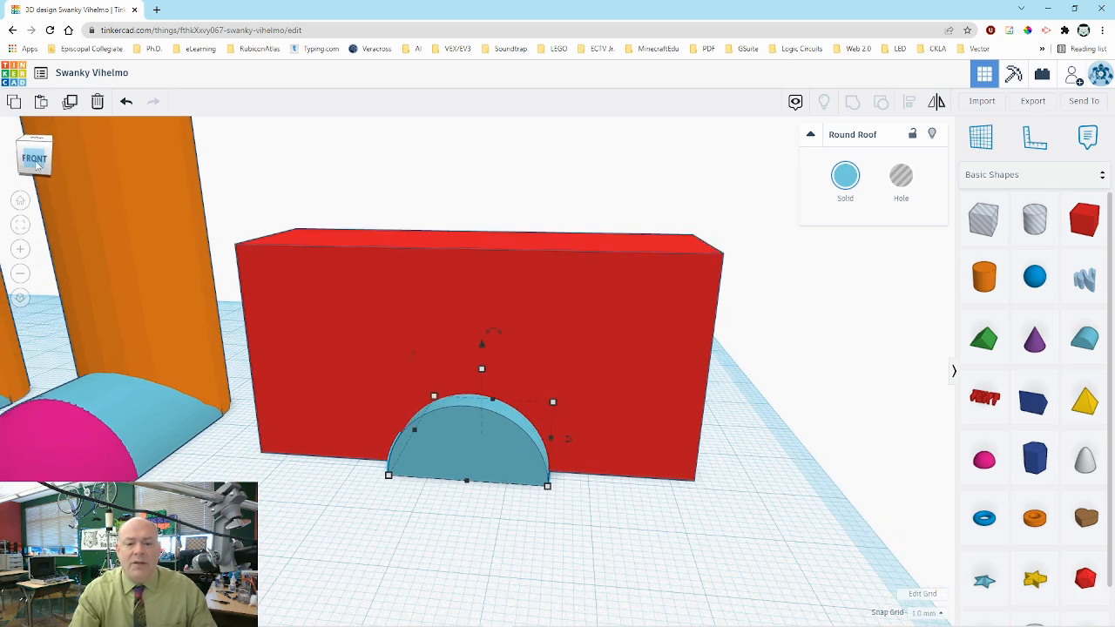
click(780, 410)
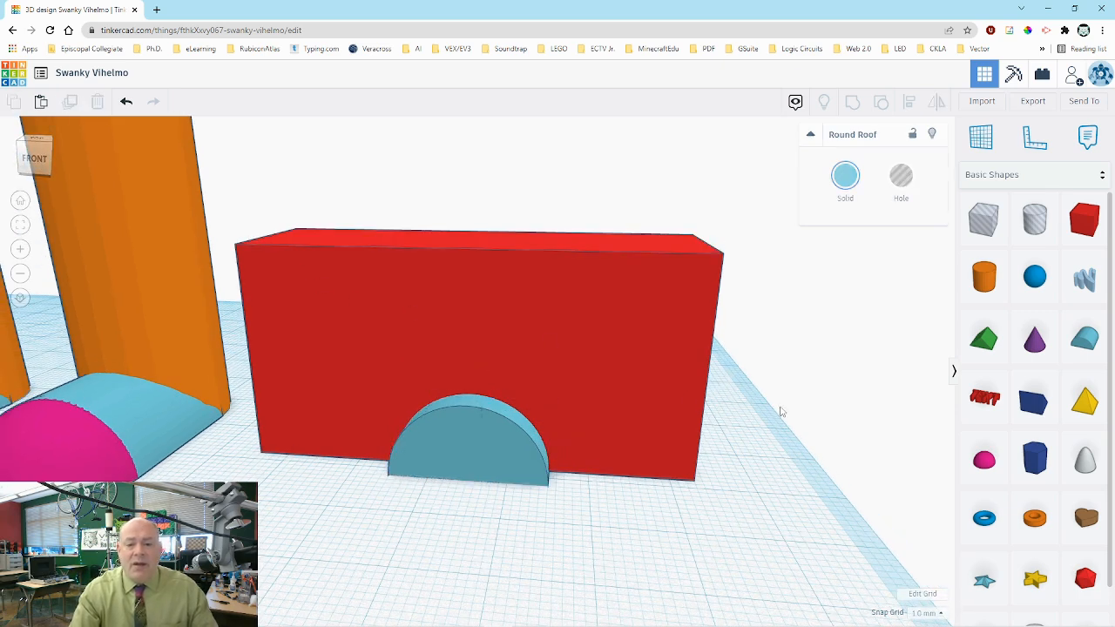
- Turn the round roof into a hole and group it with the red box to cut an arch through the box
click(469, 444)
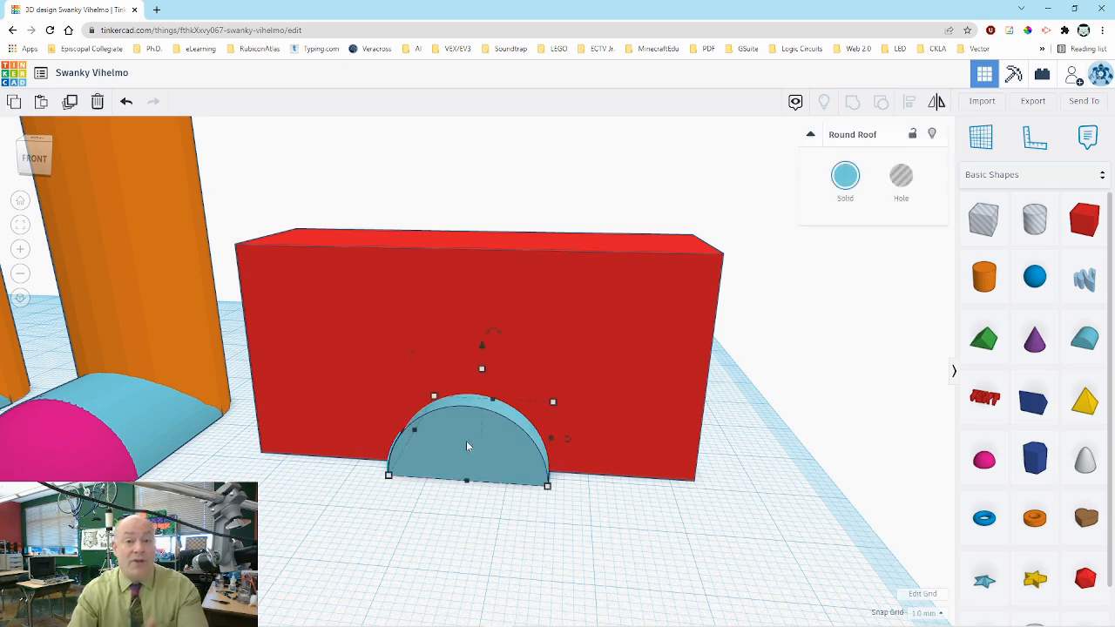
click(902, 179)
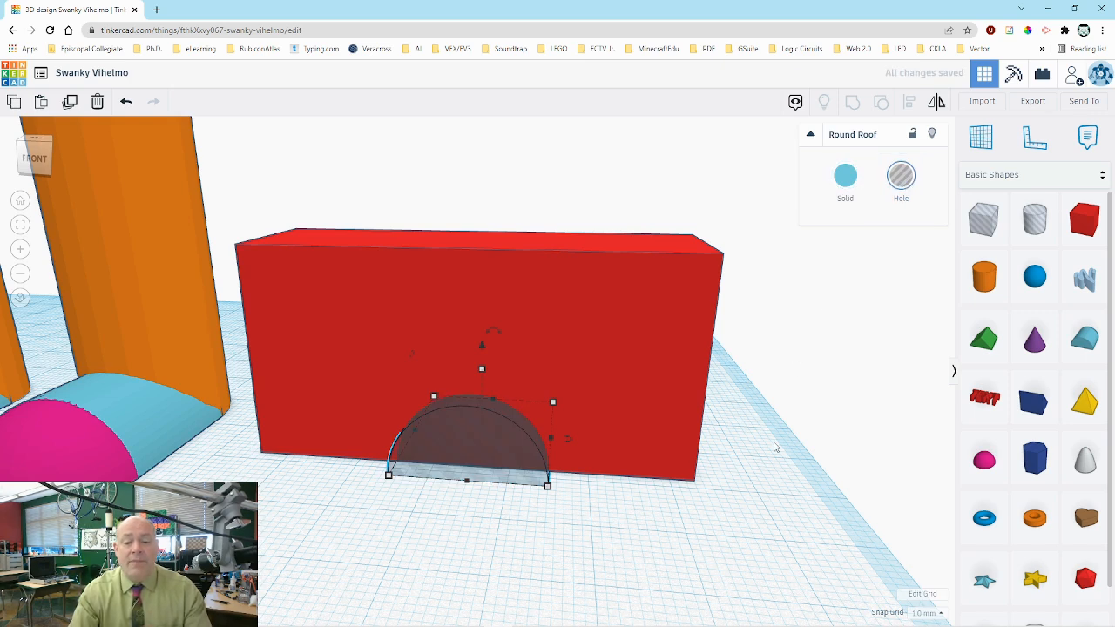
click(471, 516)
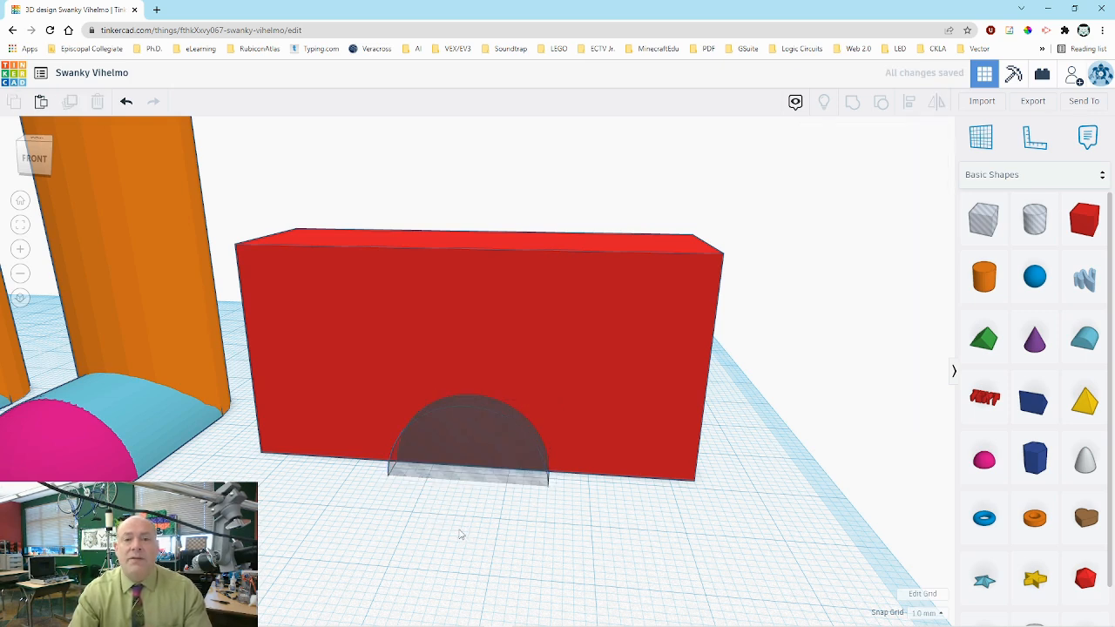
click(462, 448)
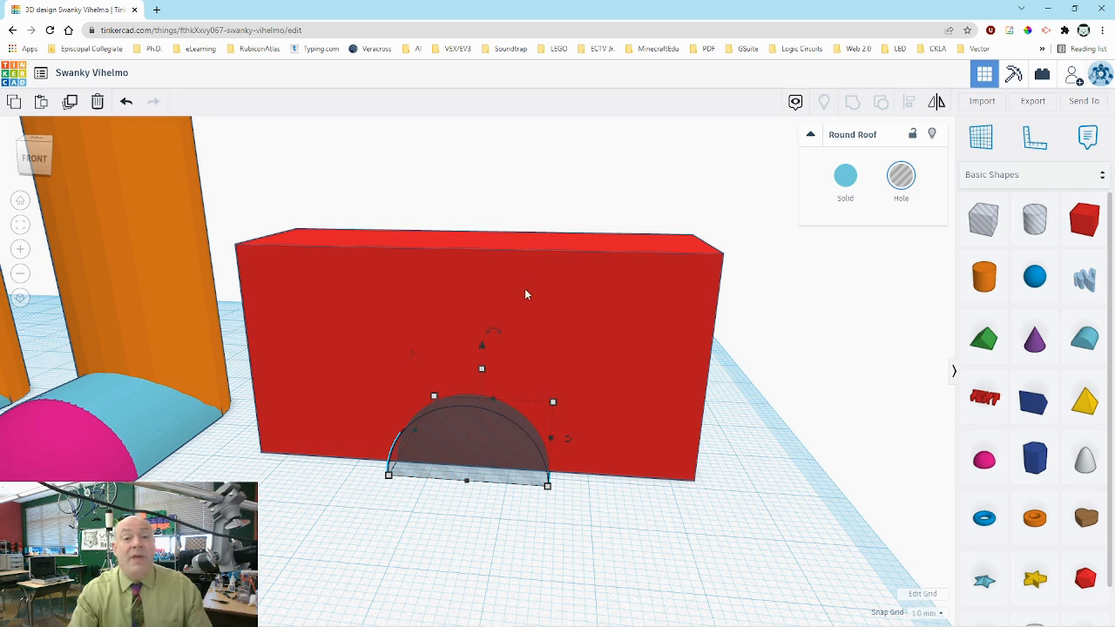
shift+click(555, 297)
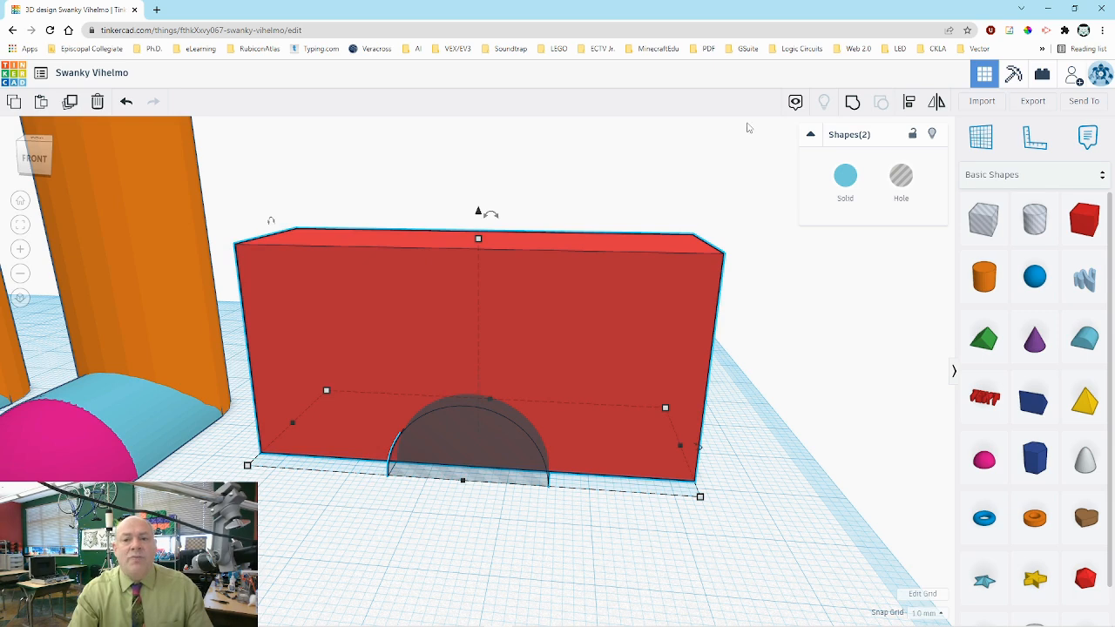
click(853, 103)
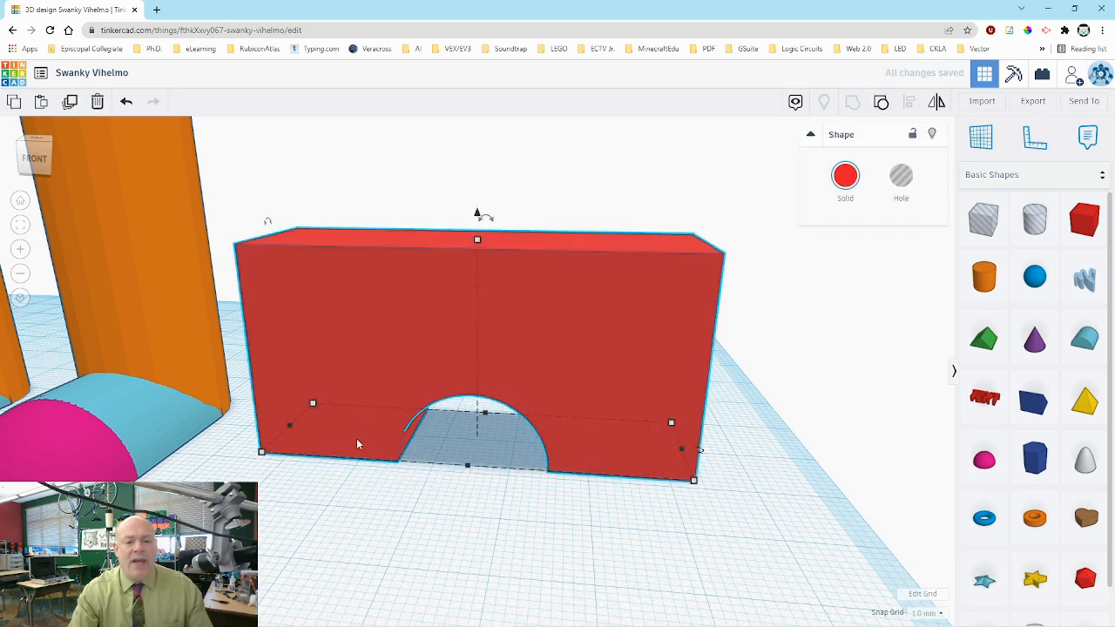
- Raise the arched red shape straight up to about the height of the upper legs' tops
mouse_move(37, 161)
mouse_down()
mouse_move(45, 134)
mouse_move(38, 159)
mouse_move(18, 152)
mouse_move(35, 154)
mouse_up()
drag(481, 480, 482, 117)
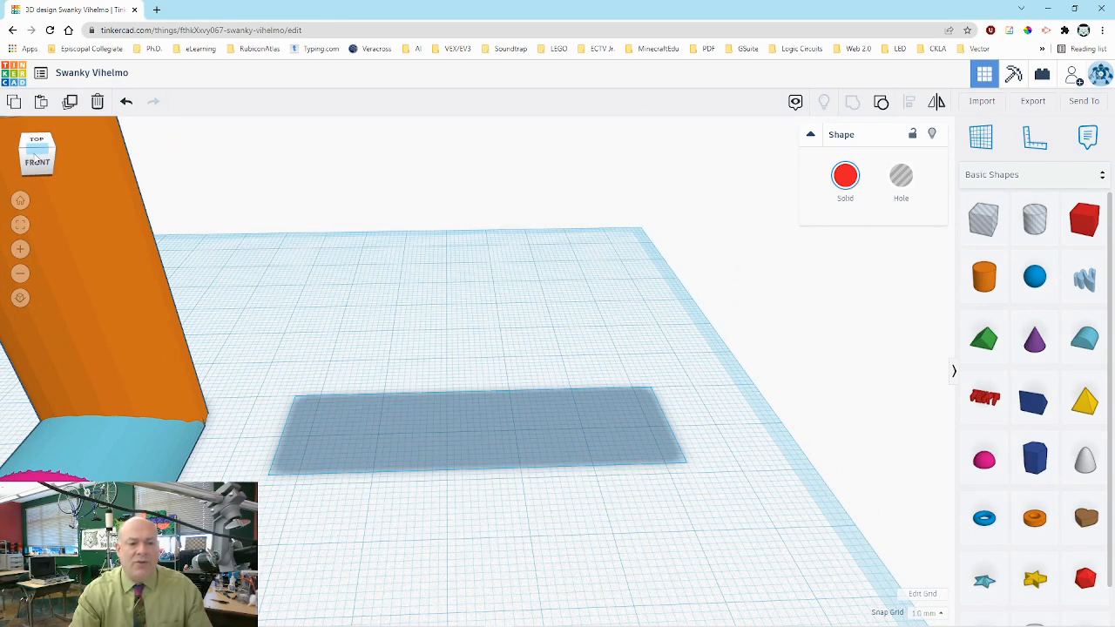
click(12, 226)
click(19, 225)
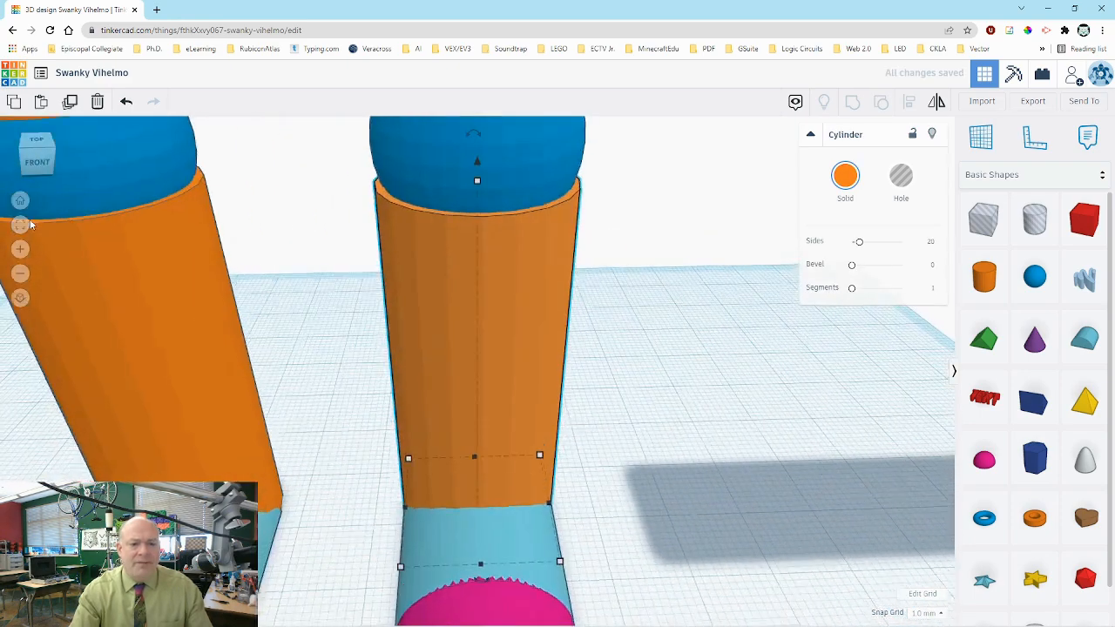
scroll(32, 215, down, 6)
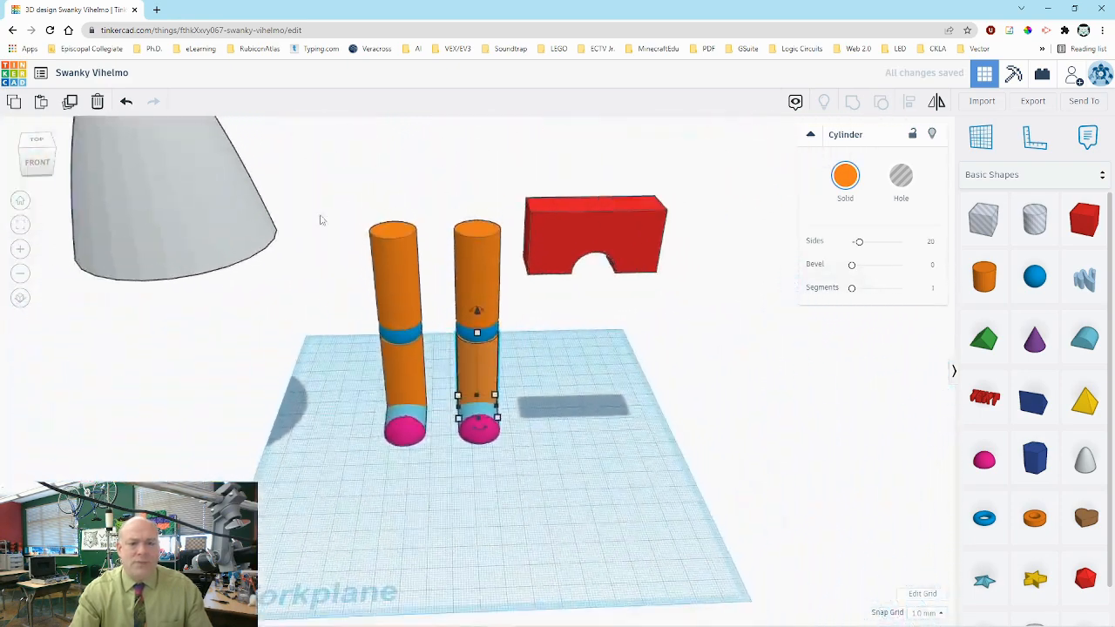
- Move the arched red shape over both legs and adjust its height so it rests on the tops of the upper legs
click(562, 242)
drag(561, 240, 404, 243)
key(ctrl+Up)
key(ctrl+Up)
key(ctrl+Up)
key(ctrl+Up)
key(ctrl+Up)
key(ctrl+Up)
key(ctrl+Up)
key(ctrl+Up)
key(ctrl+Up)
key(ctrl+Up)
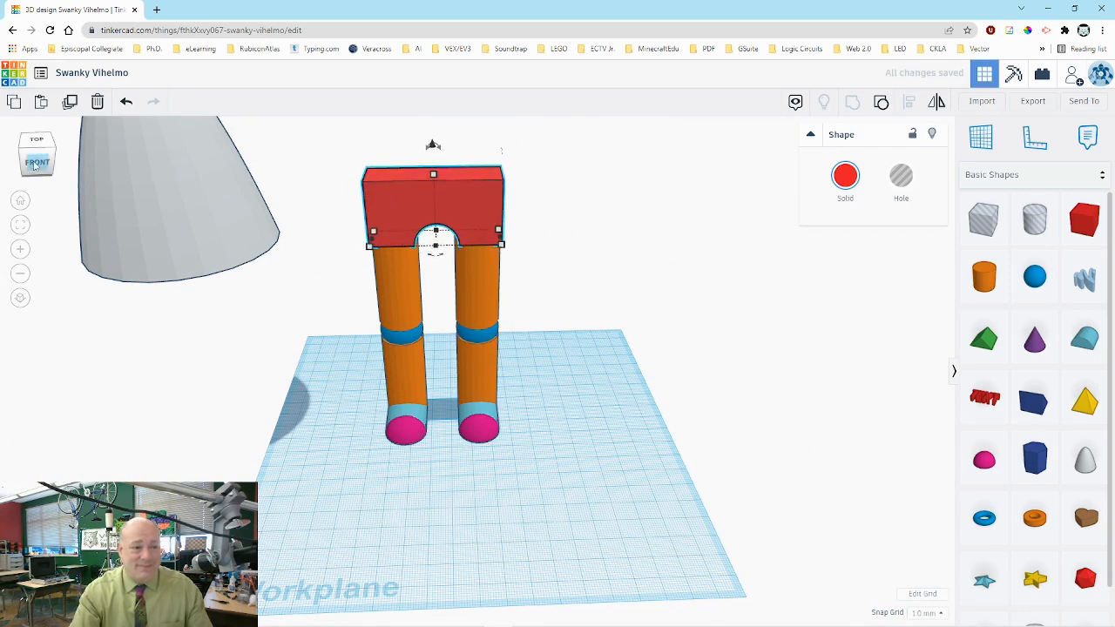
- Delete the large grey paraboloid beside the legs
click(67, 158)
drag(67, 159, 2, 162)
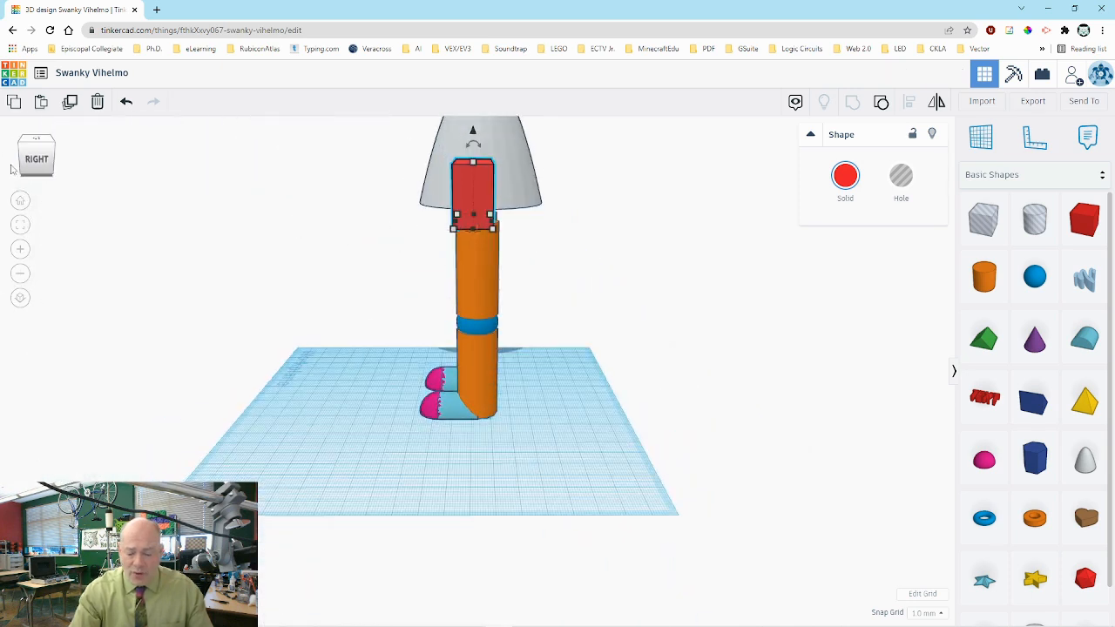
drag(28, 159, 71, 162)
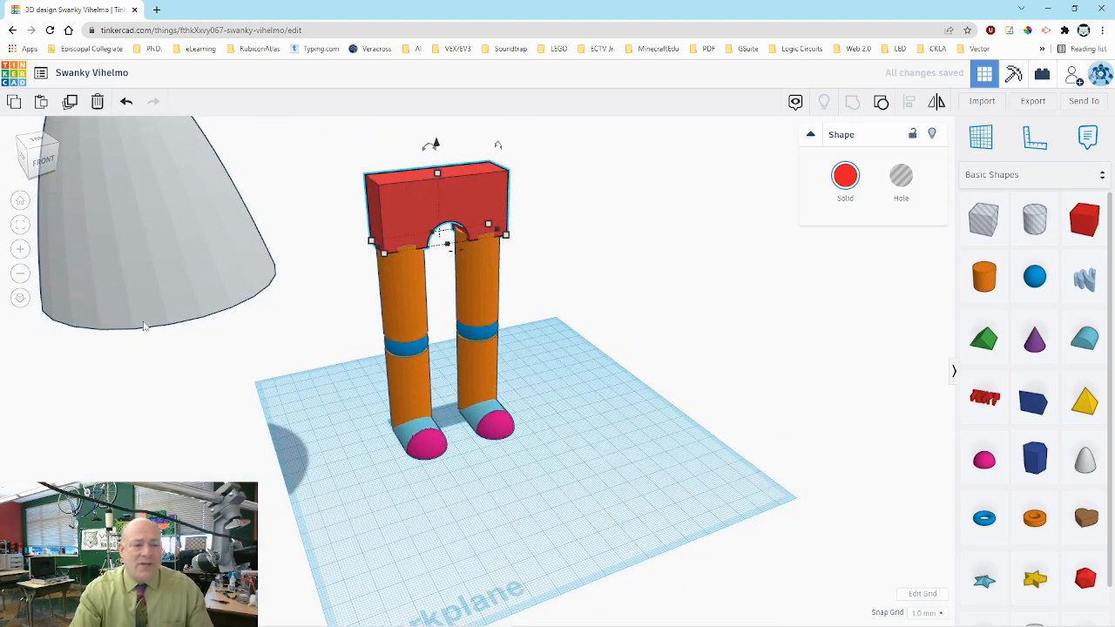
click(42, 160)
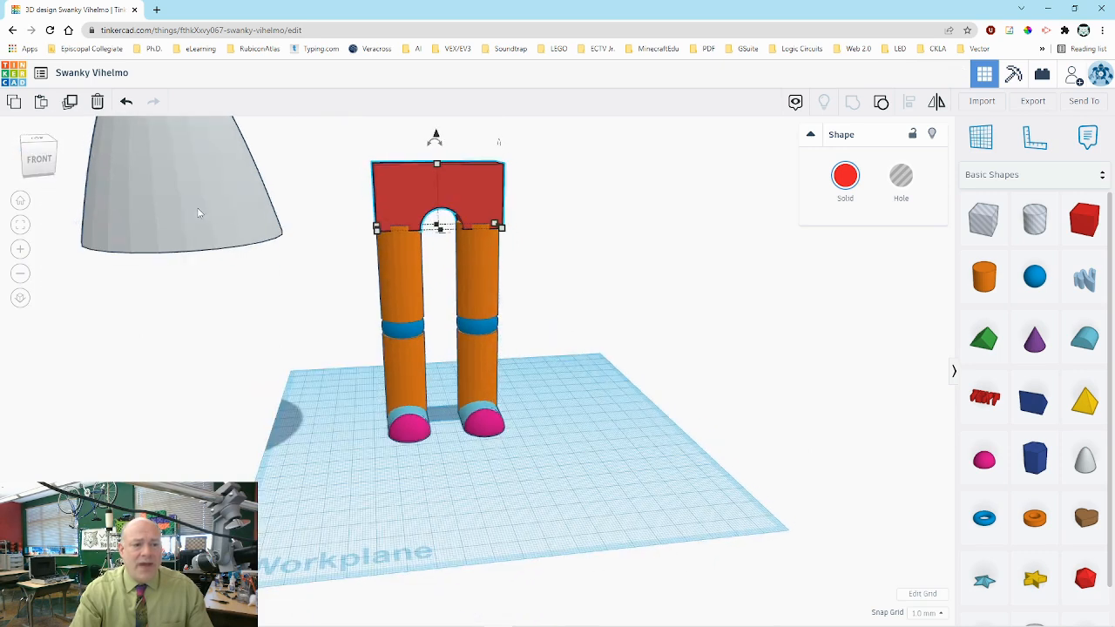
click(198, 213)
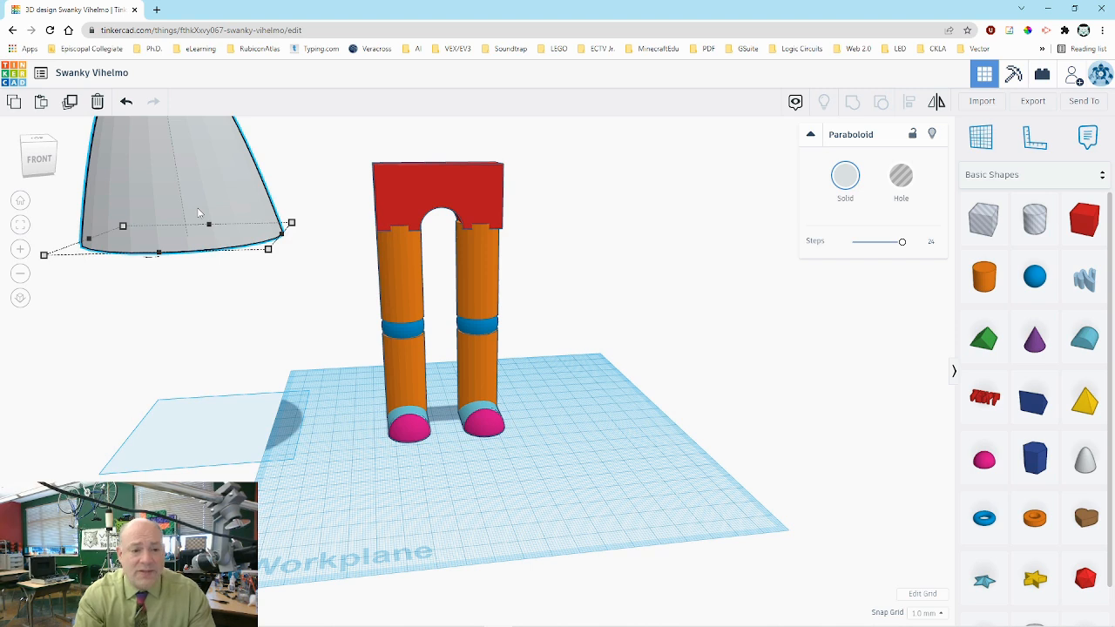
key(Delete)
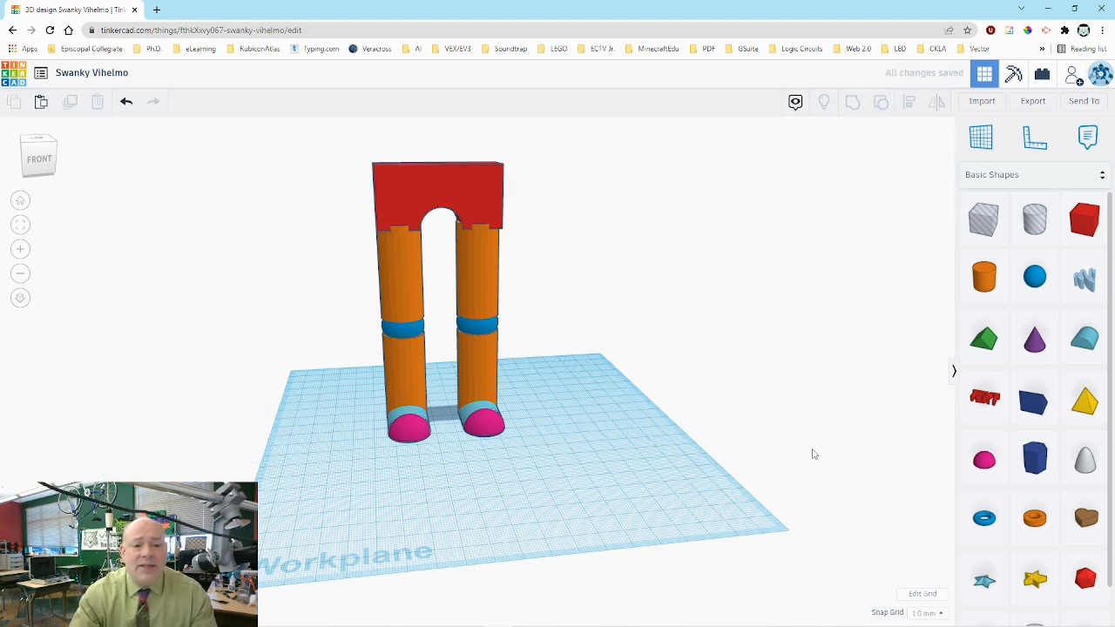
- Stretch the arched red shape's depth at the front and back until it fully covers the tops of the legs
click(31, 161)
drag(30, 165, 16, 168)
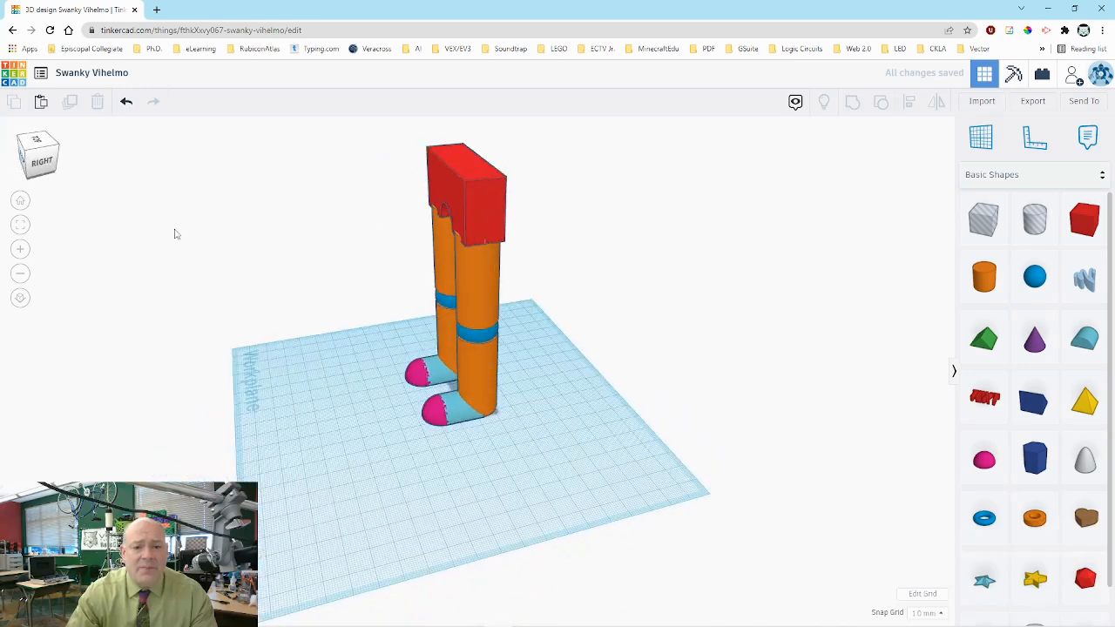
scroll(453, 292, up, 3)
click(453, 162)
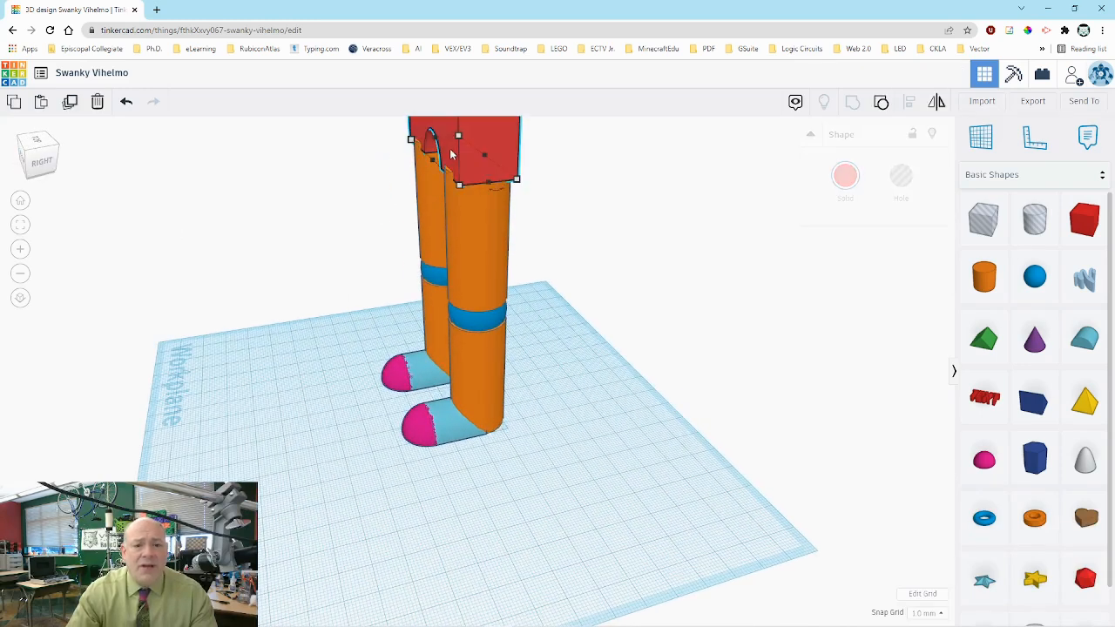
click(20, 225)
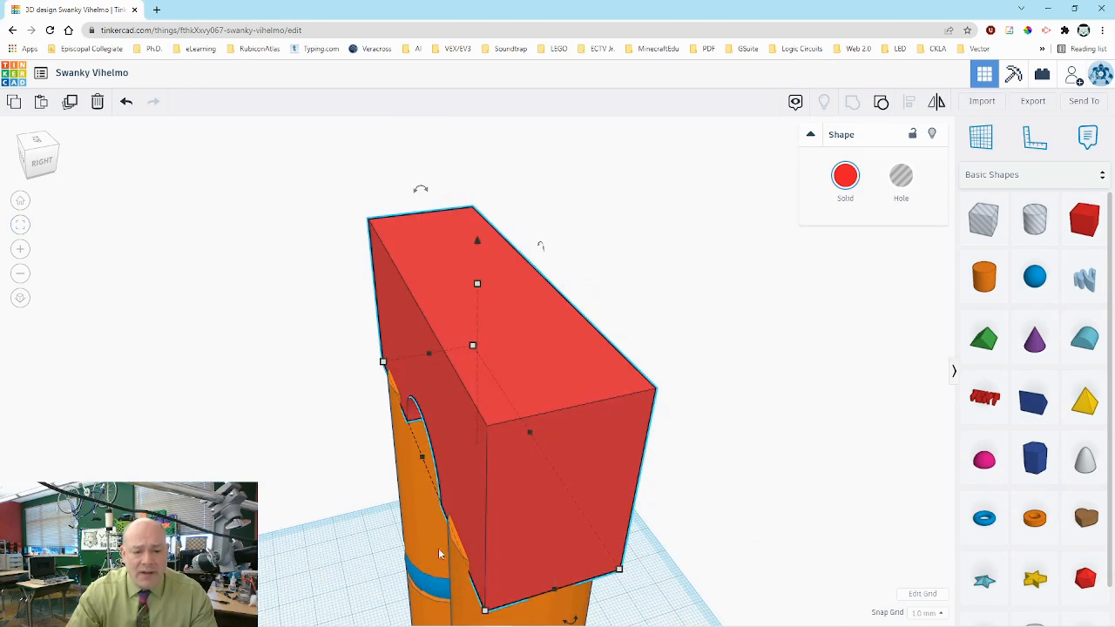
click(324, 484)
click(484, 470)
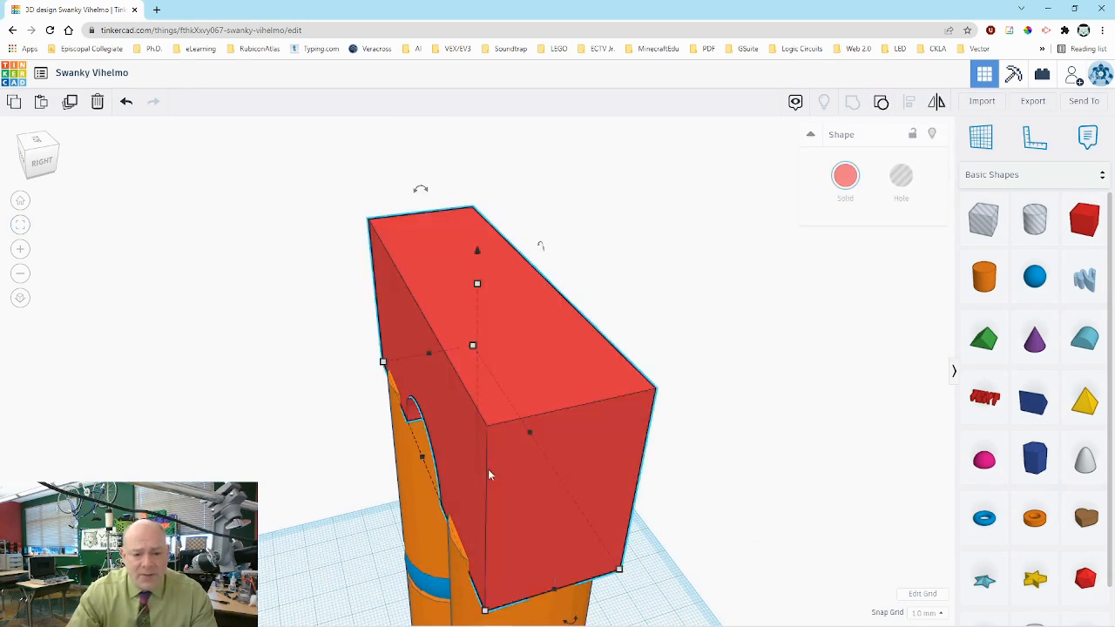
drag(424, 458, 408, 462)
drag(50, 171, 15, 169)
drag(536, 465, 547, 466)
drag(551, 466, 556, 466)
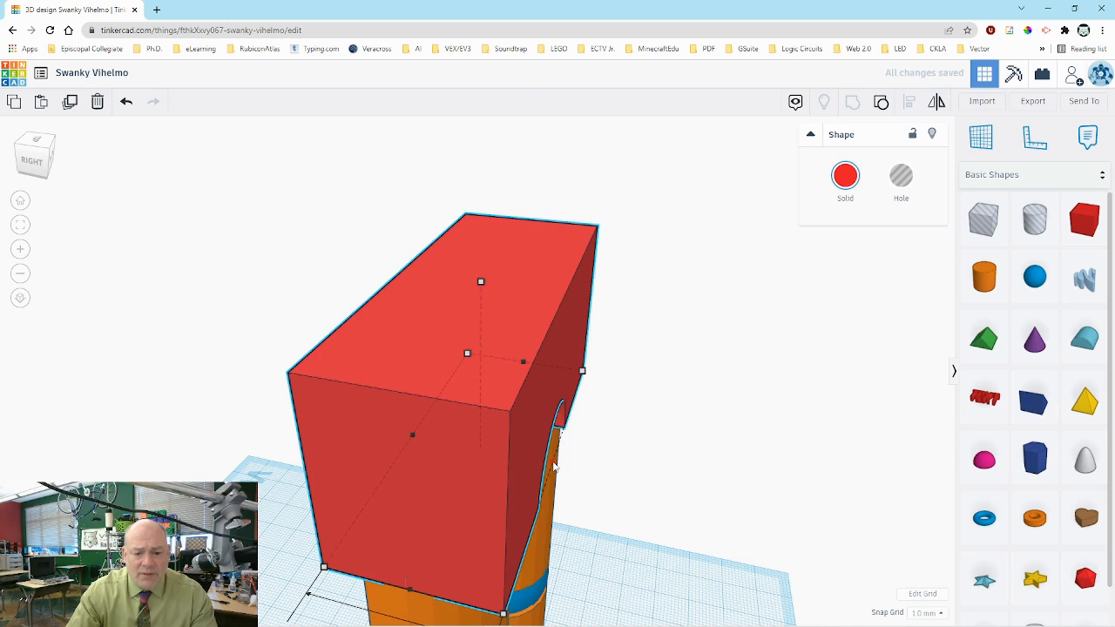
drag(38, 167, 70, 162)
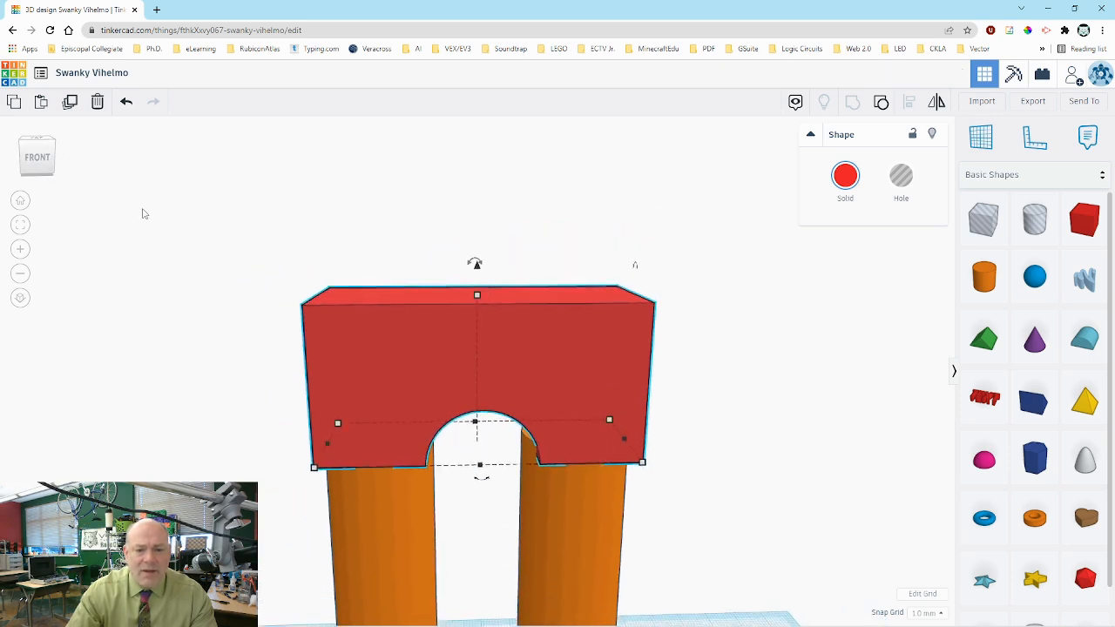
- Add a solid red box to the workplane beside the legs and raise it to the top of the arched hip piece
scroll(144, 213, down, 6)
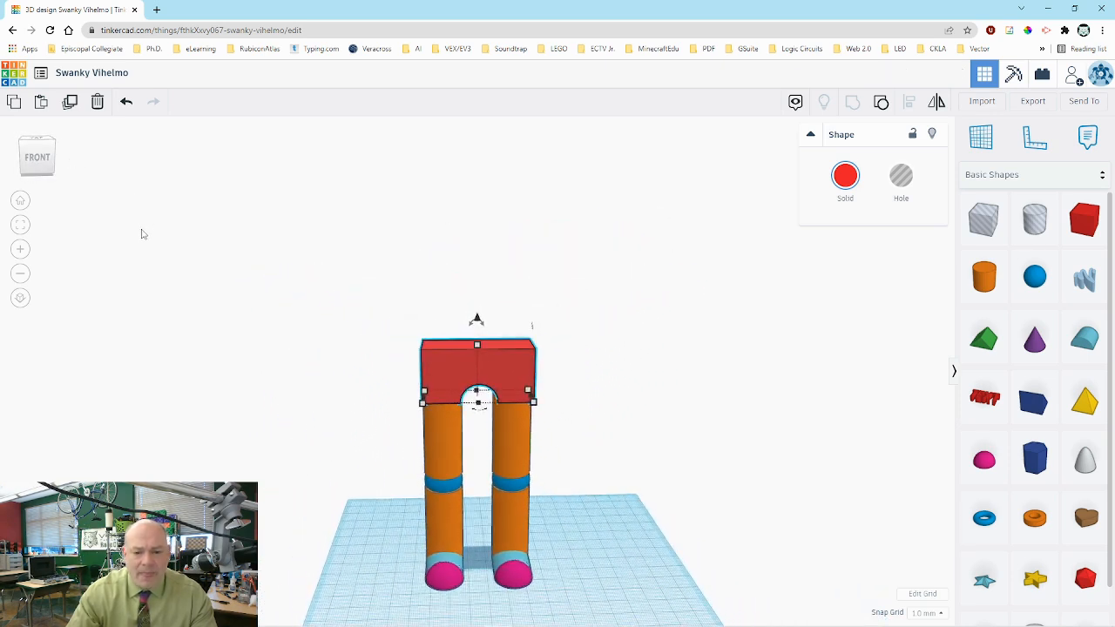
scroll(142, 234, up, 3)
scroll(146, 234, down, 3)
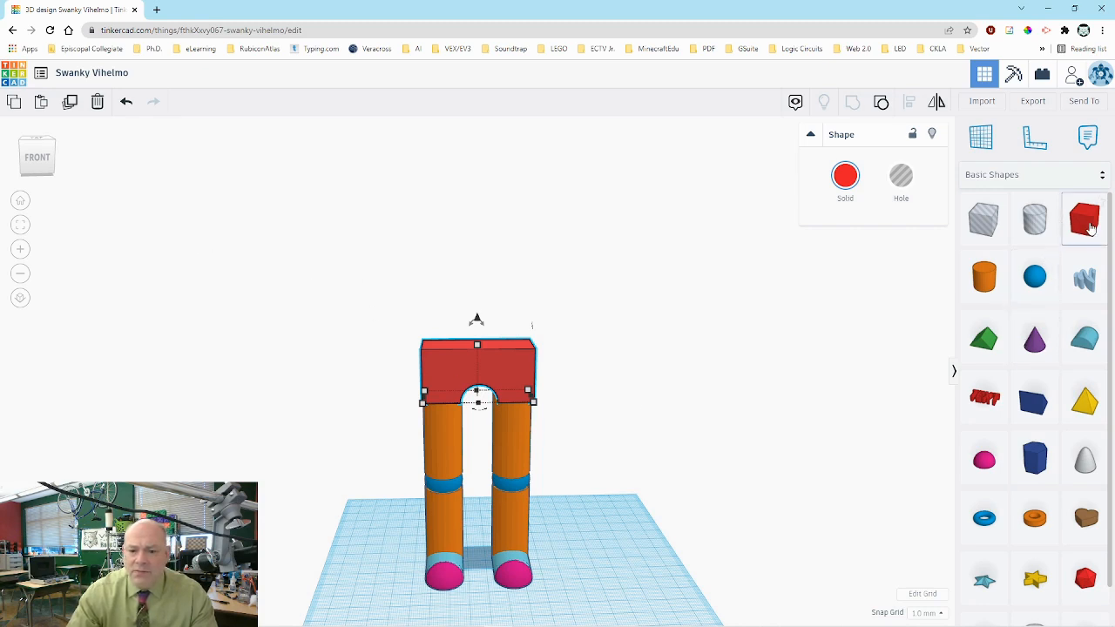
drag(1090, 229, 559, 572)
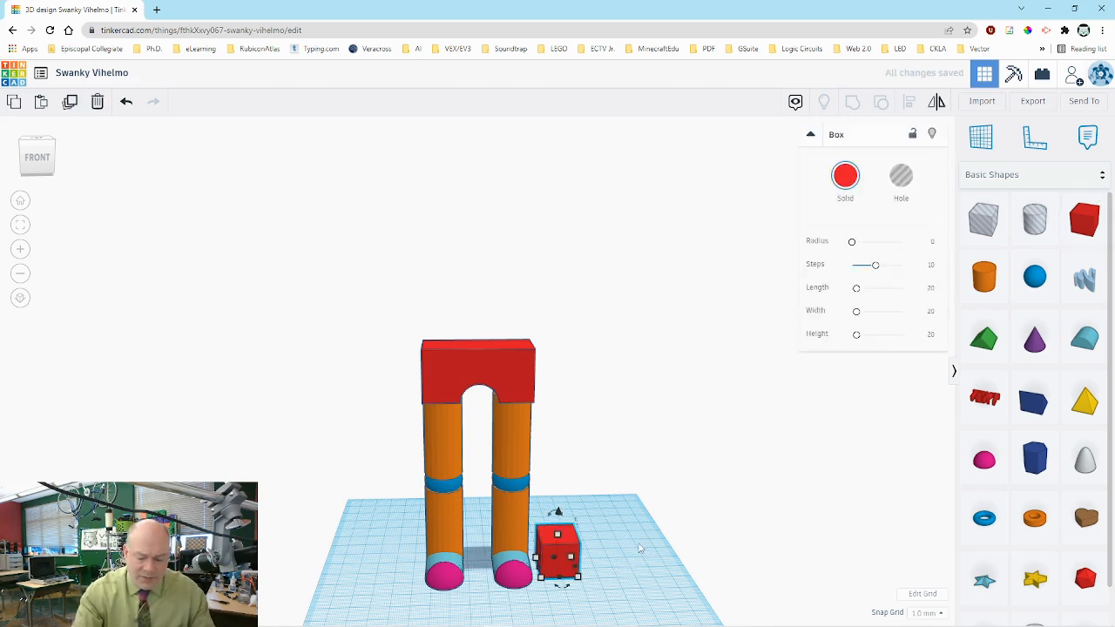
key(ctrl+Up)
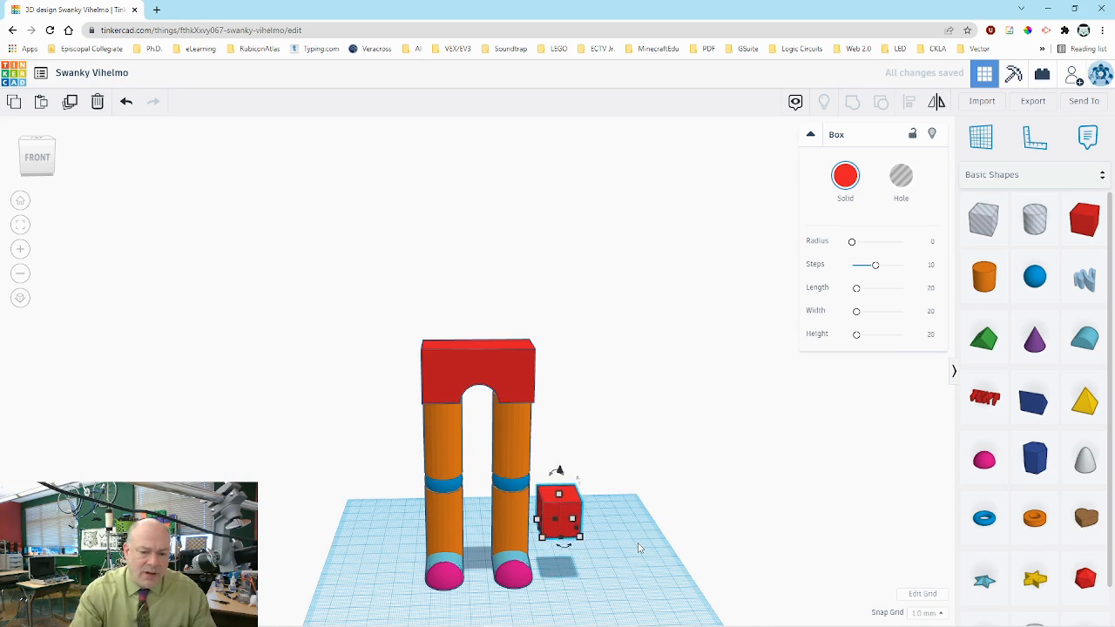
key(ctrl+Up)
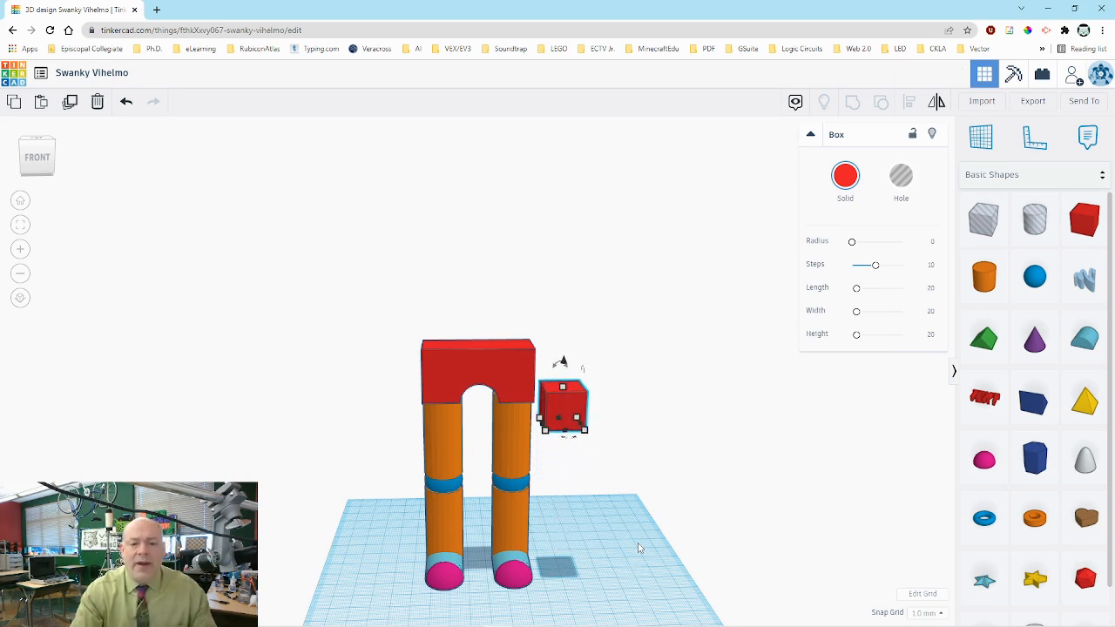
key(ctrl+Up)
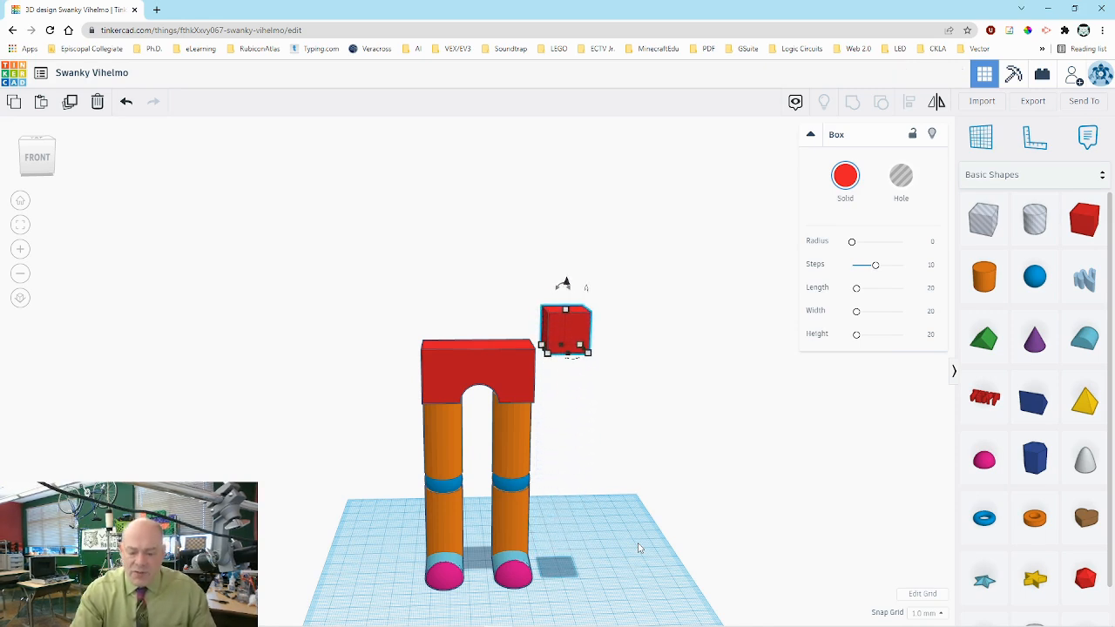
- Move the red box sideways over the hip piece until its left side lines up with the hip piece's left end
key(Left)
key(Left)
key(Left)
key(Left)
key(Left)
key(Left)
key(Left)
key(Left)
key(Left)
key(Left)
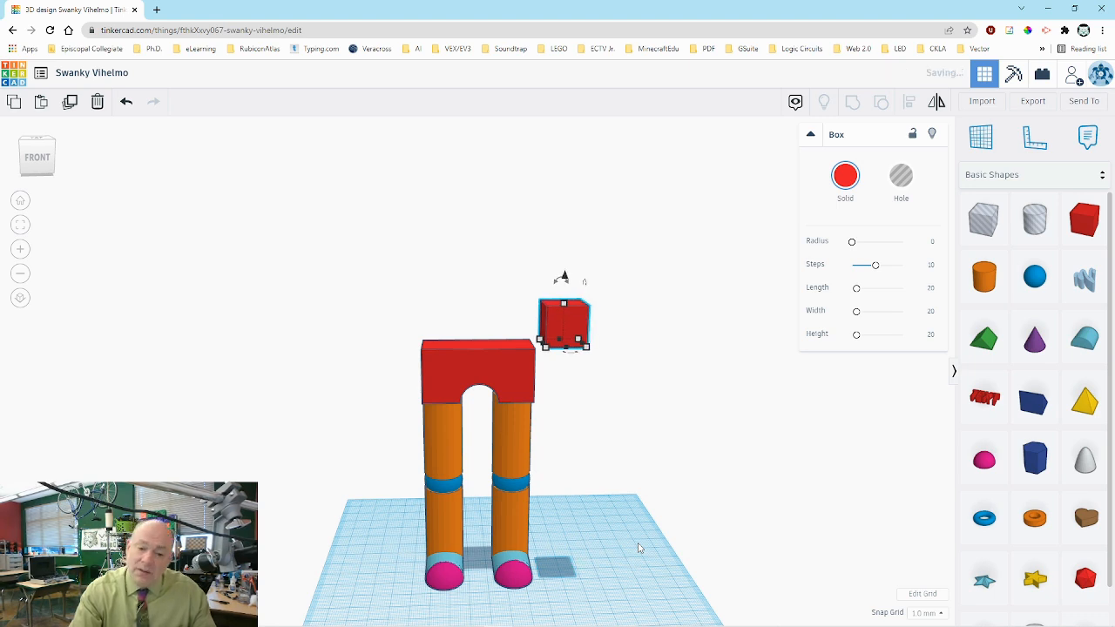
key(Left)
key(Left)
key(Left)
key(Left)
key(Left)
key(Left)
key(Left)
key(Left)
key(Left)
key(Left)
key(Left)
key(Left)
key(Left)
key(Left)
key(Left)
key(Left)
key(Left)
key(Left)
key(Left)
key(Left)
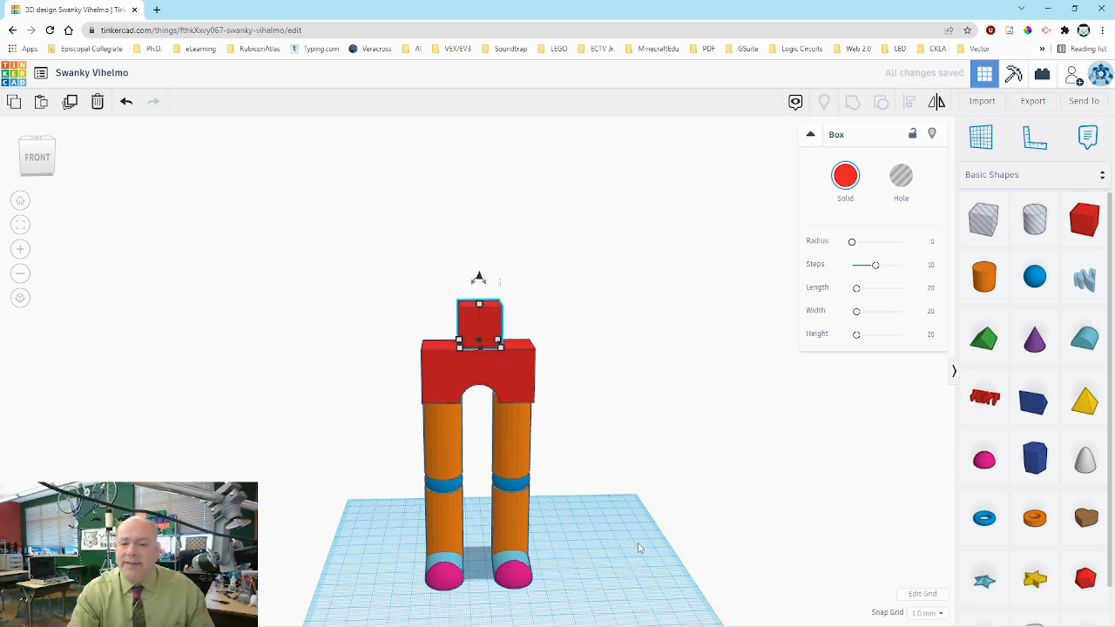
key(Left)
key(Left)
key(Left)
key(Left)
key(Left)
key(Left)
key(Left)
key(Left)
key(Left)
key(Left)
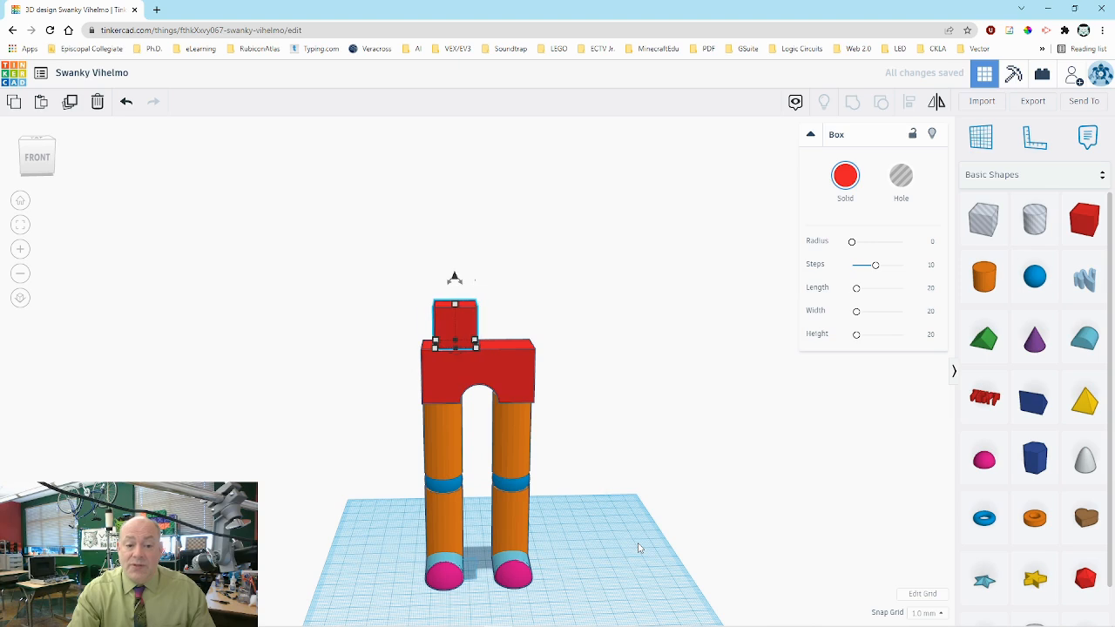
key(Left)
key(Left)
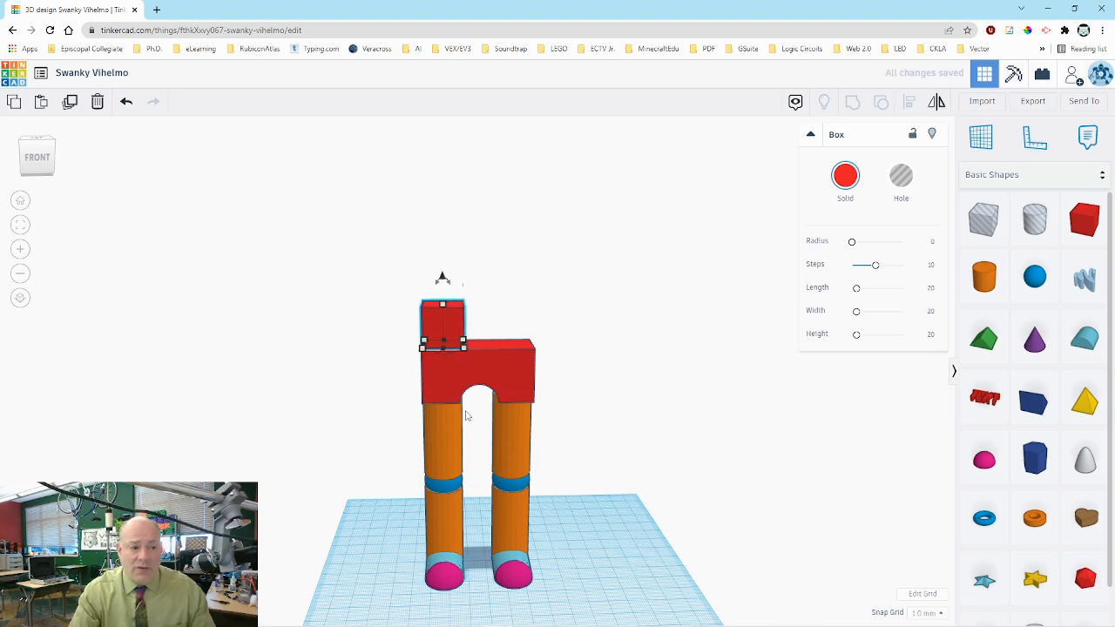
- Check the arched hip piece's footprint, and set the box above it to 57 mm wide and 23 mm deep
click(21, 229)
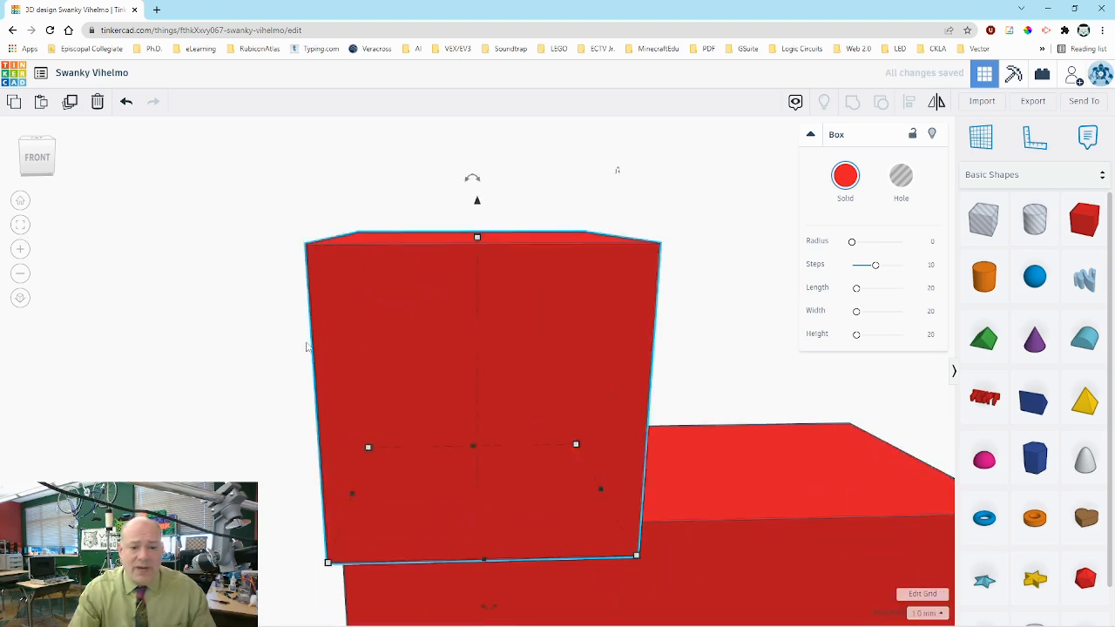
scroll(333, 381, down, 5)
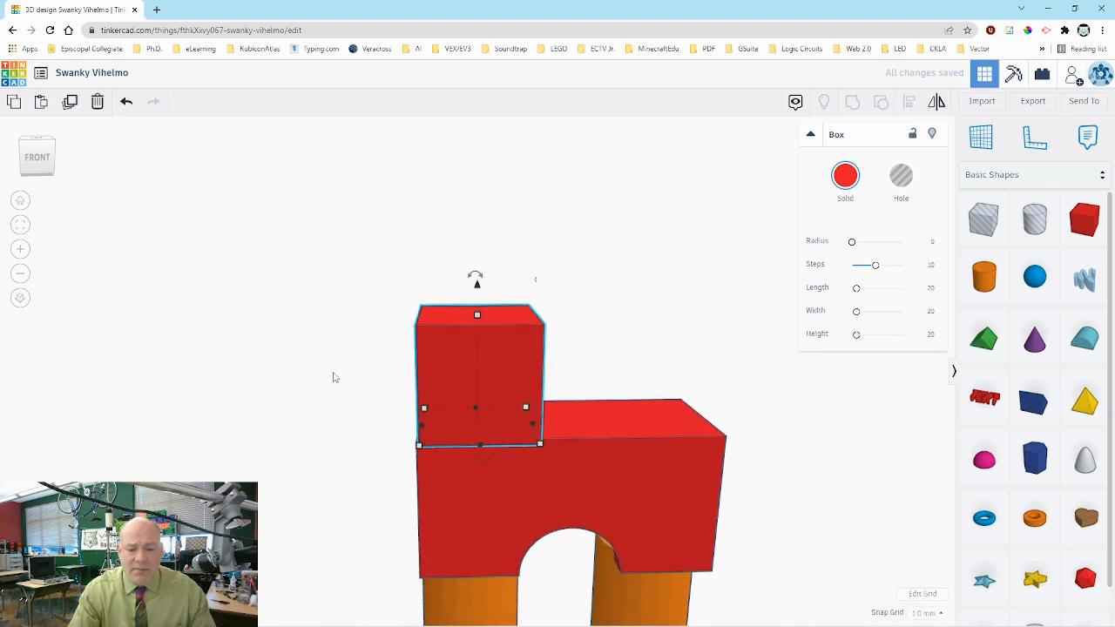
click(379, 440)
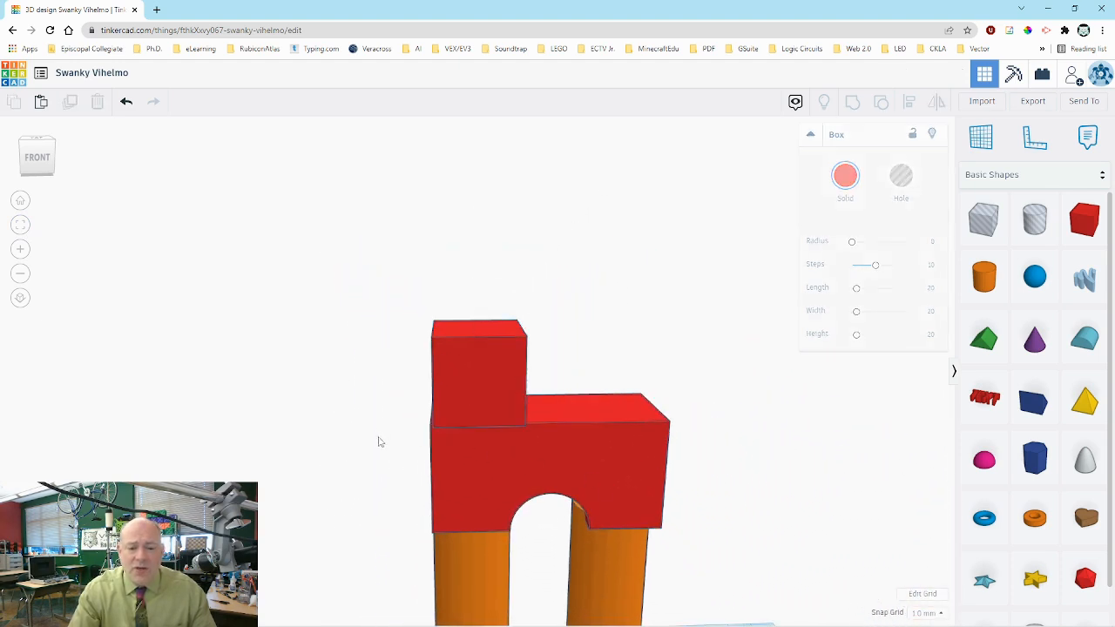
click(487, 397)
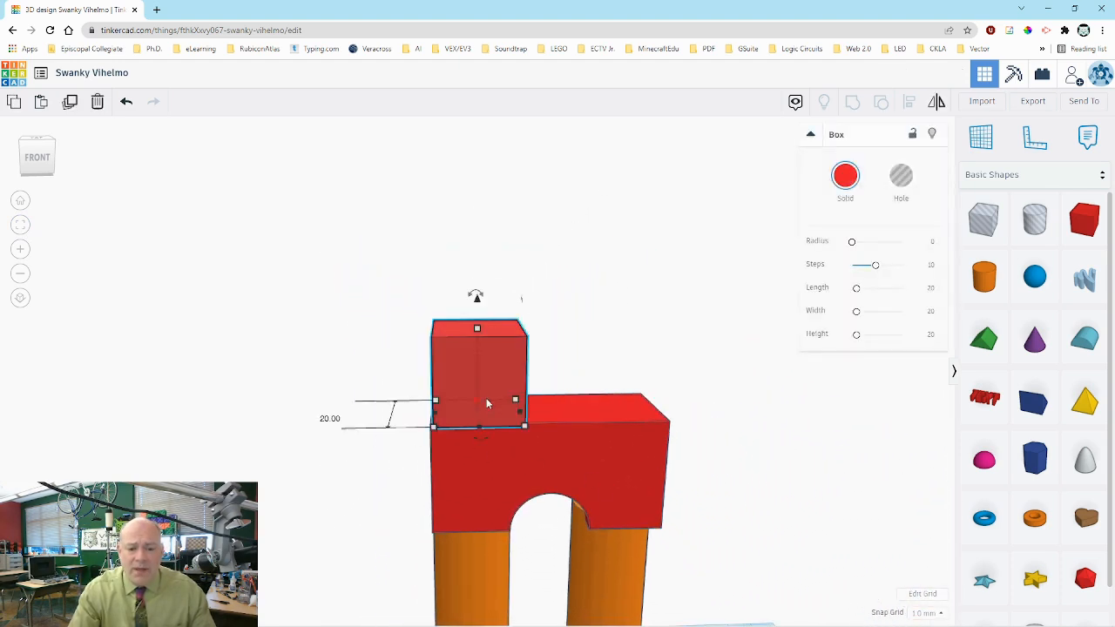
click(484, 500)
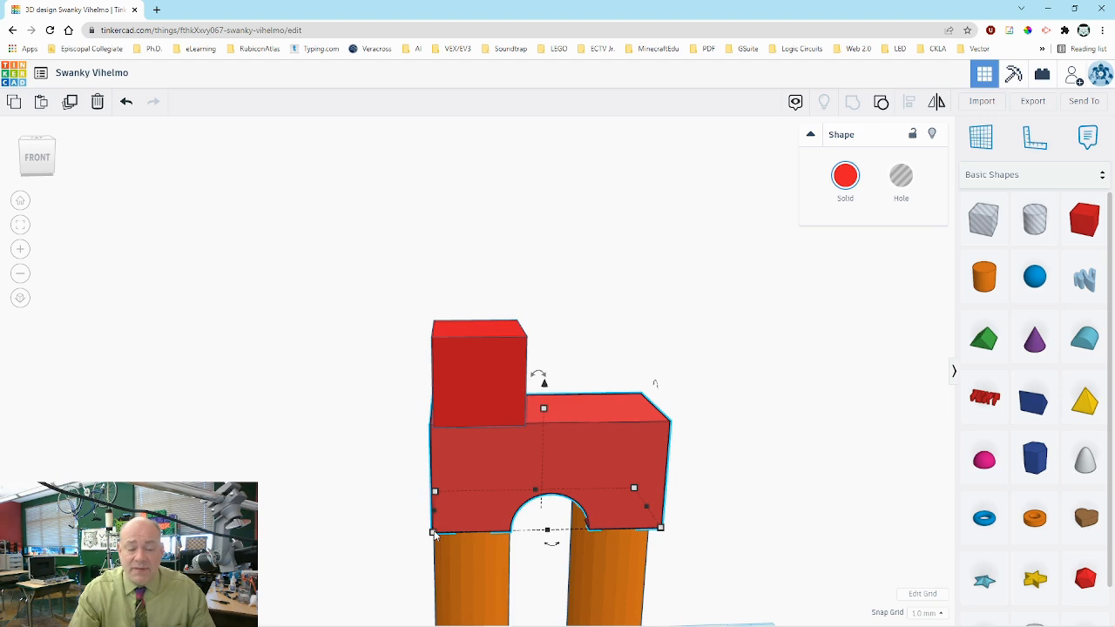
click(448, 394)
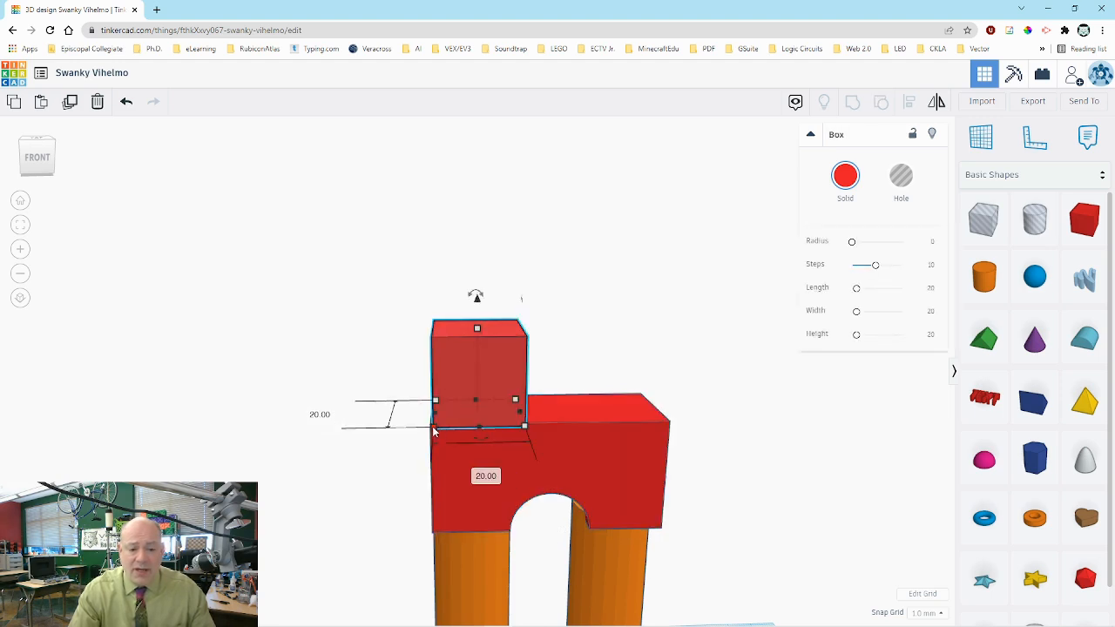
click(494, 476)
text(57)
key(Tab)
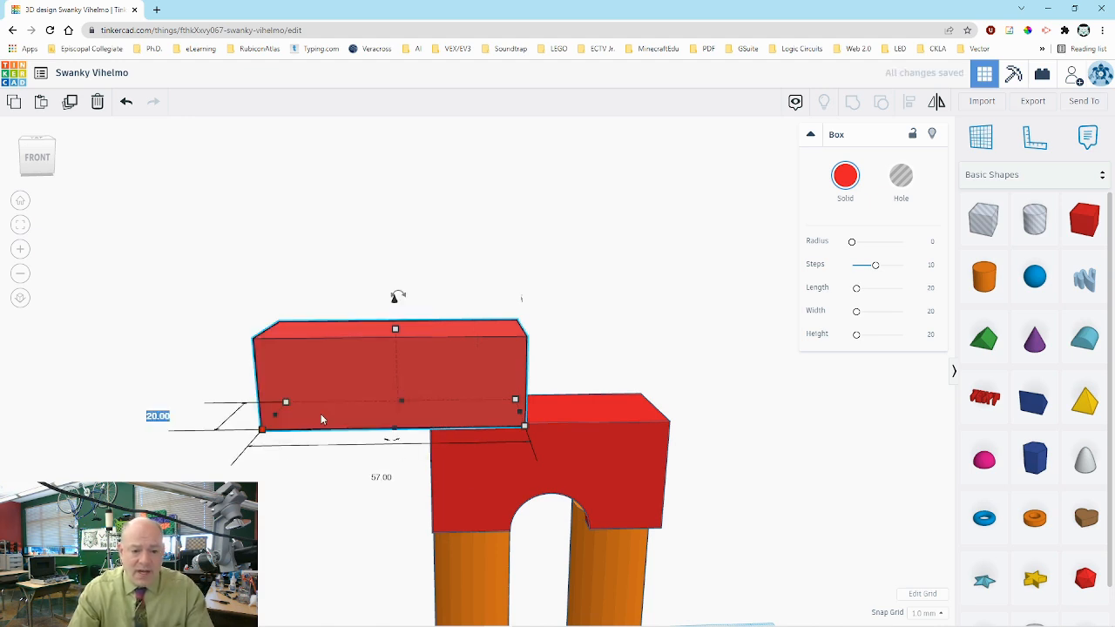
text(23)
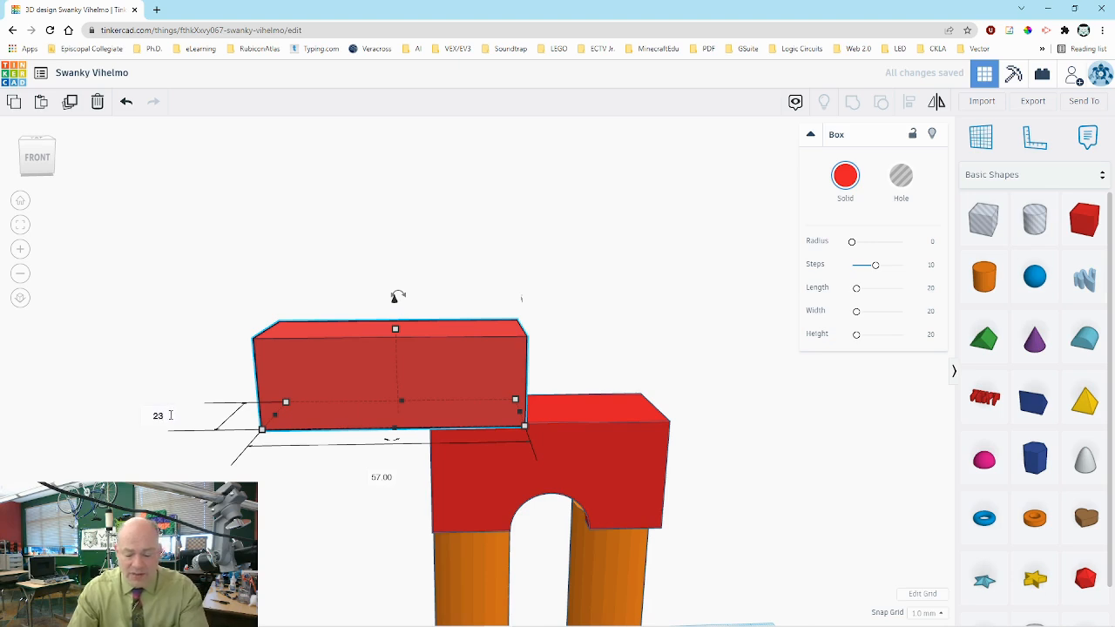
key(Return)
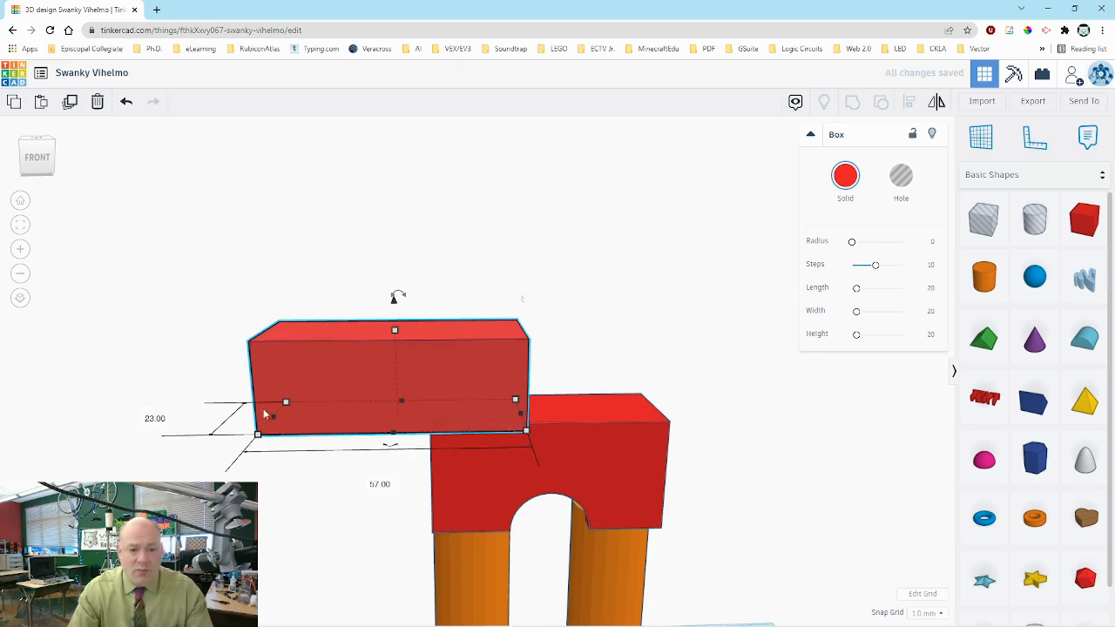
- Move the widened box so it sits centred over the arched hip piece and recolour it purple
drag(331, 388, 493, 381)
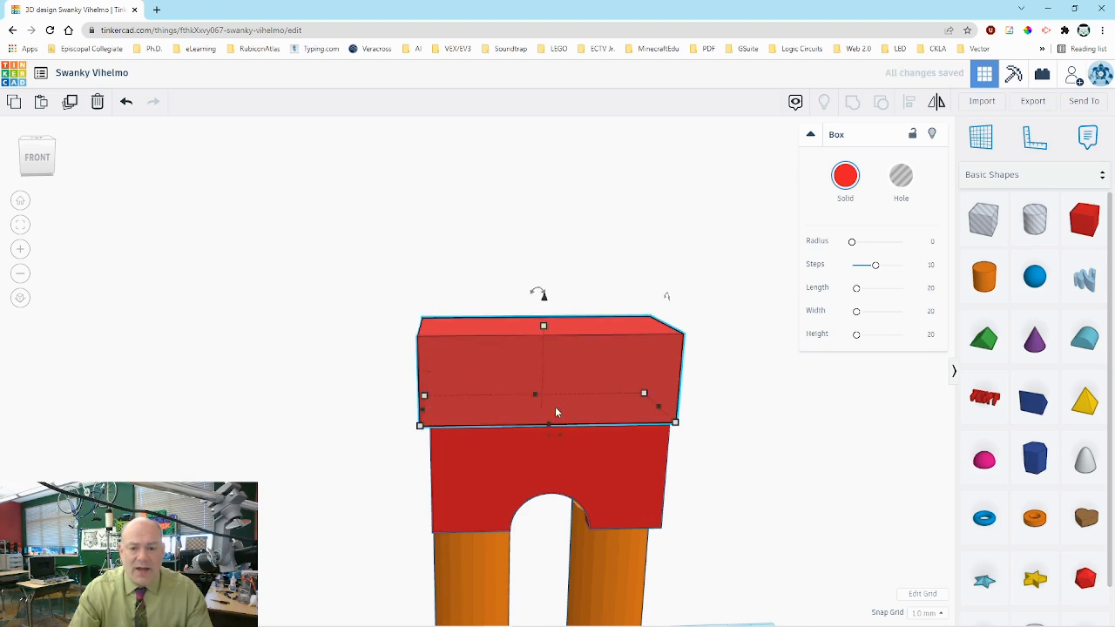
click(845, 175)
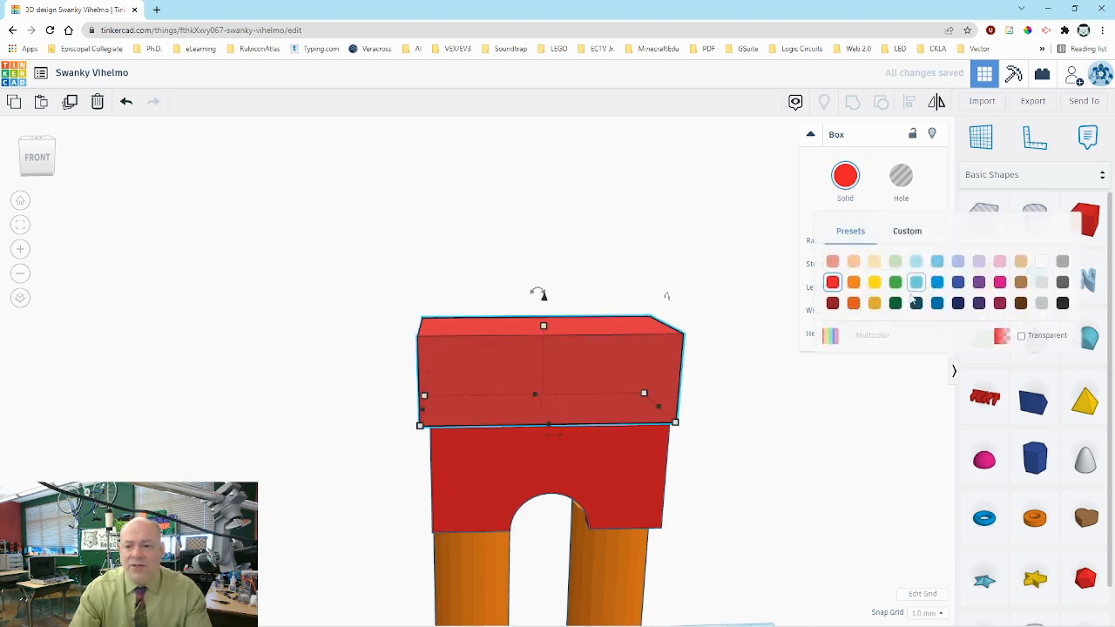
click(979, 283)
- Lower the purple box from the side view until it rests on the hip piece's top face
drag(35, 158, 65, 161)
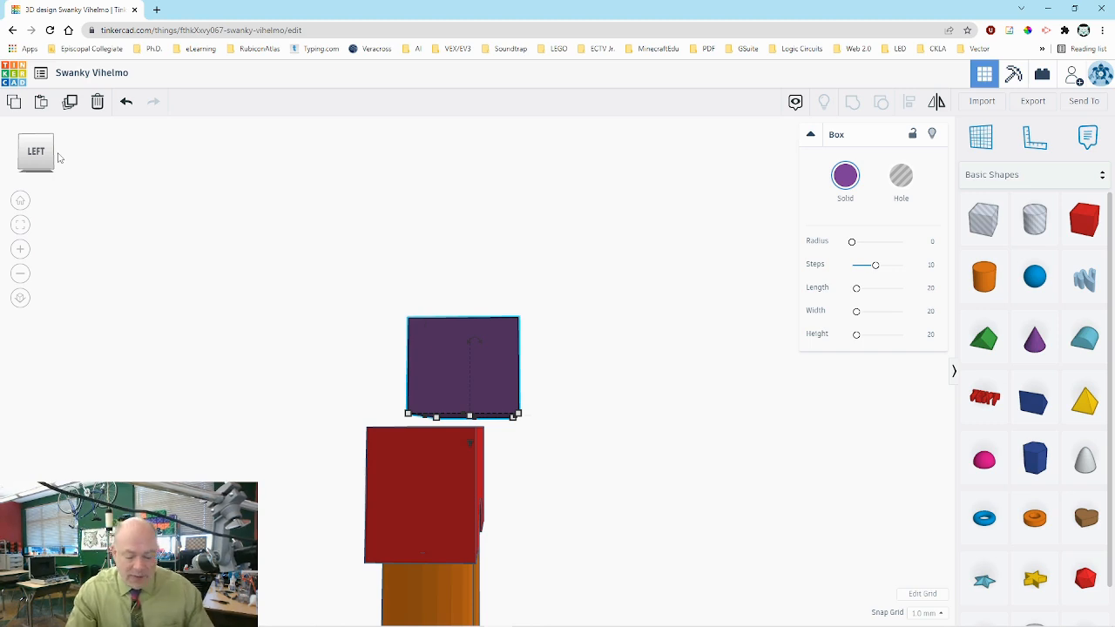
key(ctrl+Down)
key(ctrl+Down)
key(ctrl+Down)
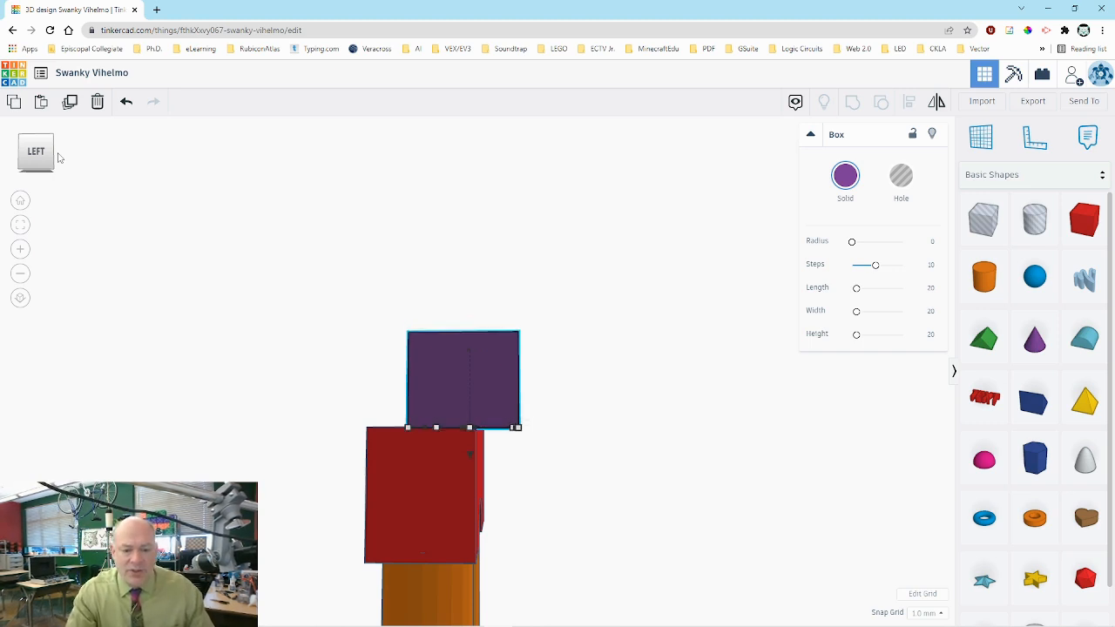
- Shift the purple box backward until it lines up with the depth of the hip piece below
mouse_move(39, 153)
mouse_down()
mouse_move(67, 161)
mouse_move(48, 157)
mouse_up()
click(47, 159)
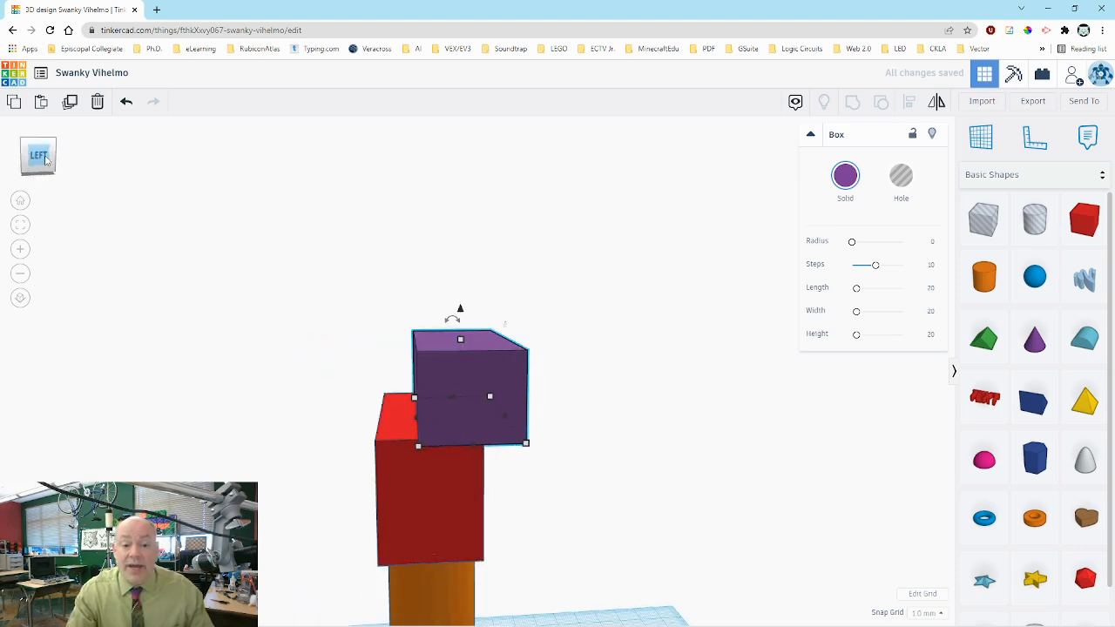
key(Left)
key(Left)
key(Left)
key(Left)
key(Left)
key(Left)
key(Left)
key(Left)
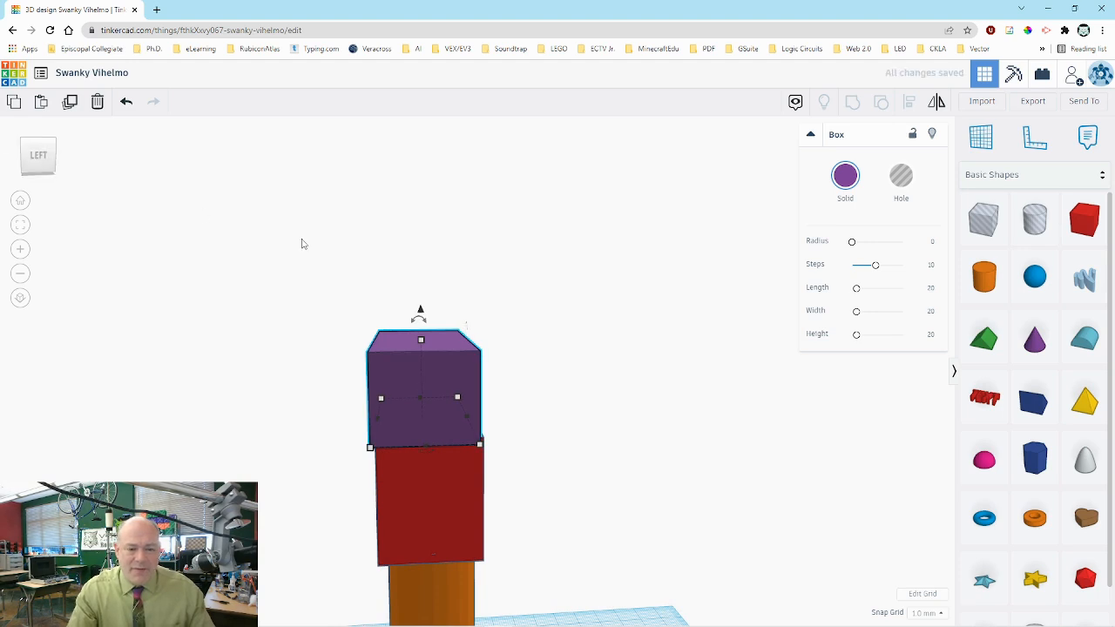
- Stretch the purple box's footprint to 61 mm wide and 25 mm deep so it slightly overhangs the hip piece
drag(480, 447, 498, 448)
click(18, 164)
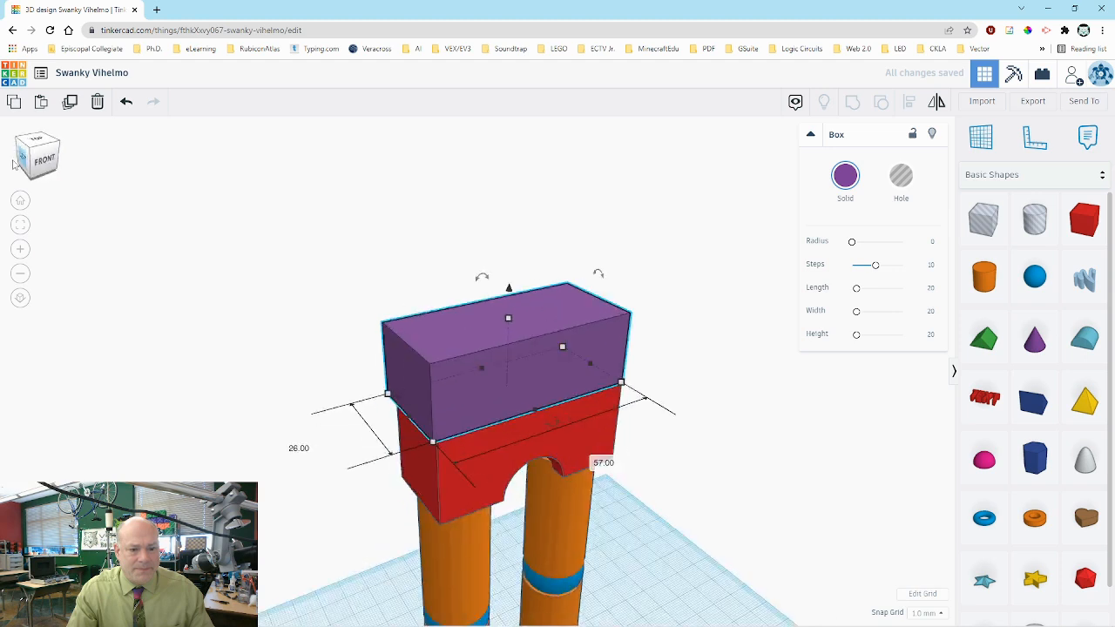
drag(664, 425, 678, 427)
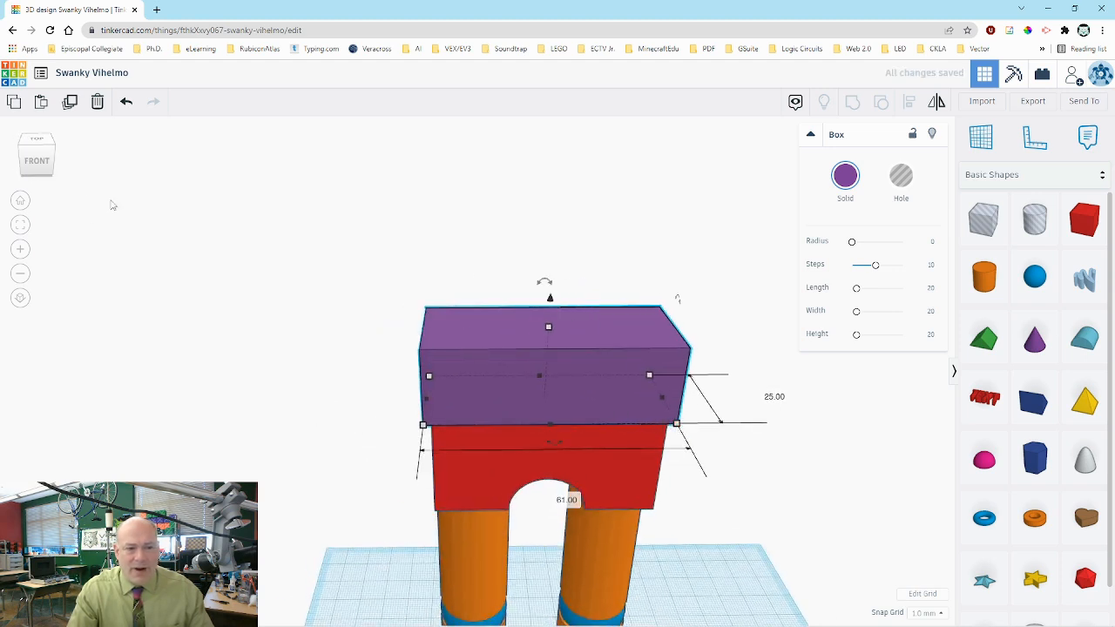
- Stretch the purple box upward to a height of 59 mm to form the torso
click(43, 174)
drag(96, 155, 36, 163)
click(45, 168)
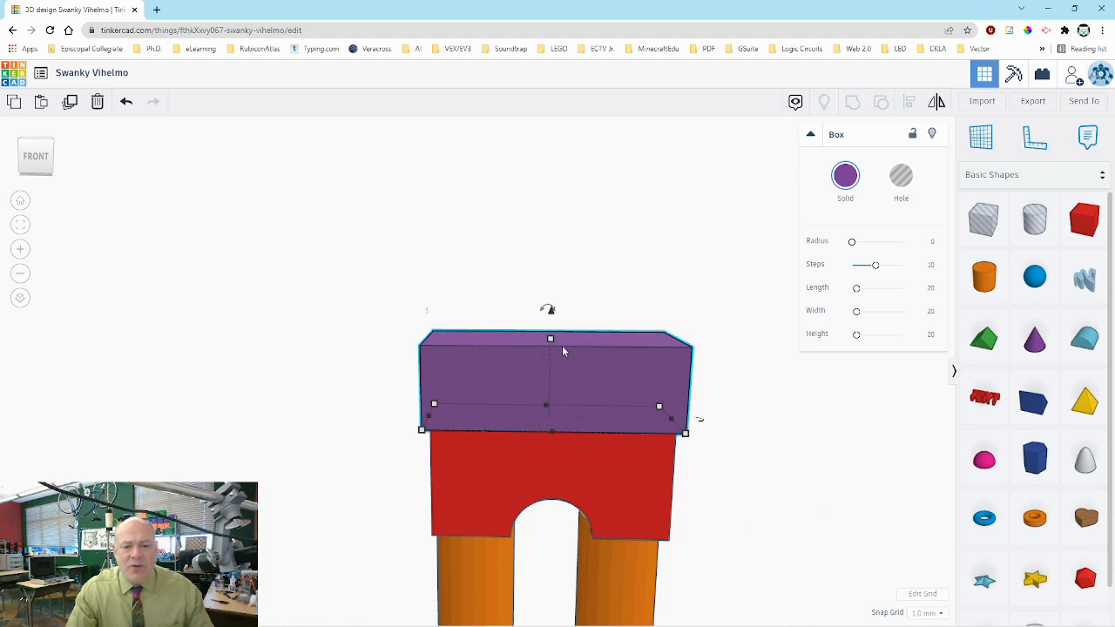
drag(550, 341, 554, 174)
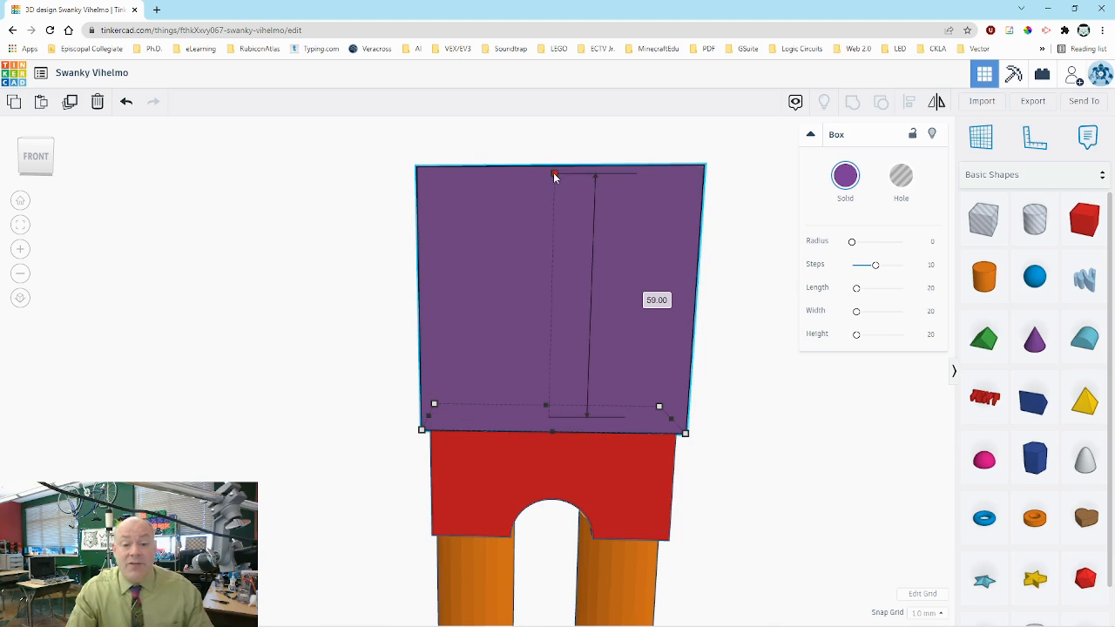
click(352, 346)
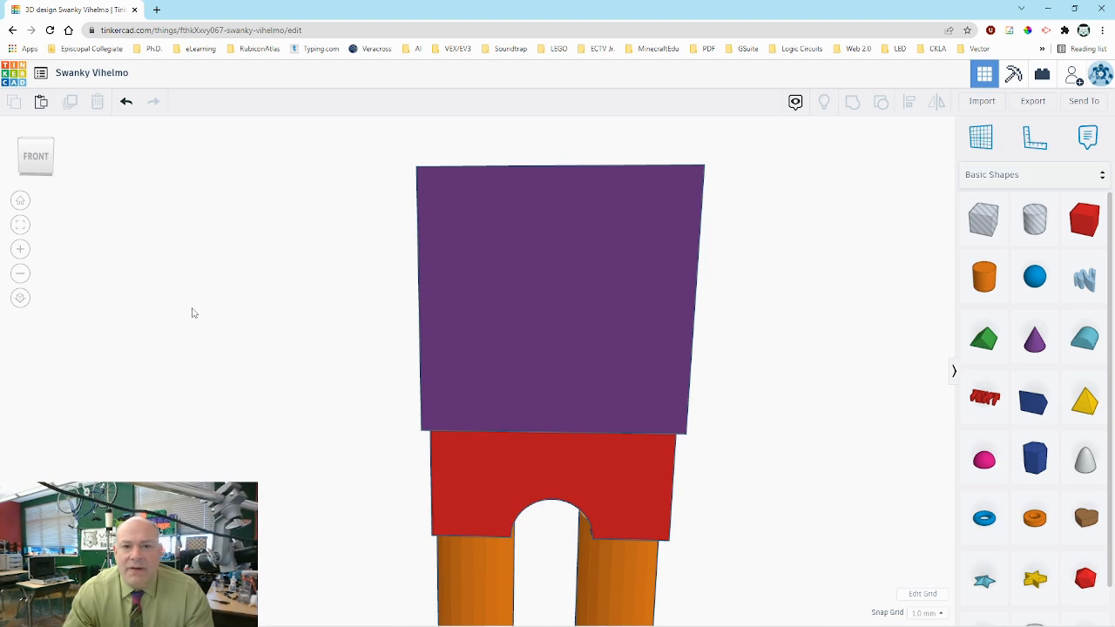
- Duplicate the right leg's two cylinders and blue joint without the foot, and move the copy to the right, clear of the body
click(33, 158)
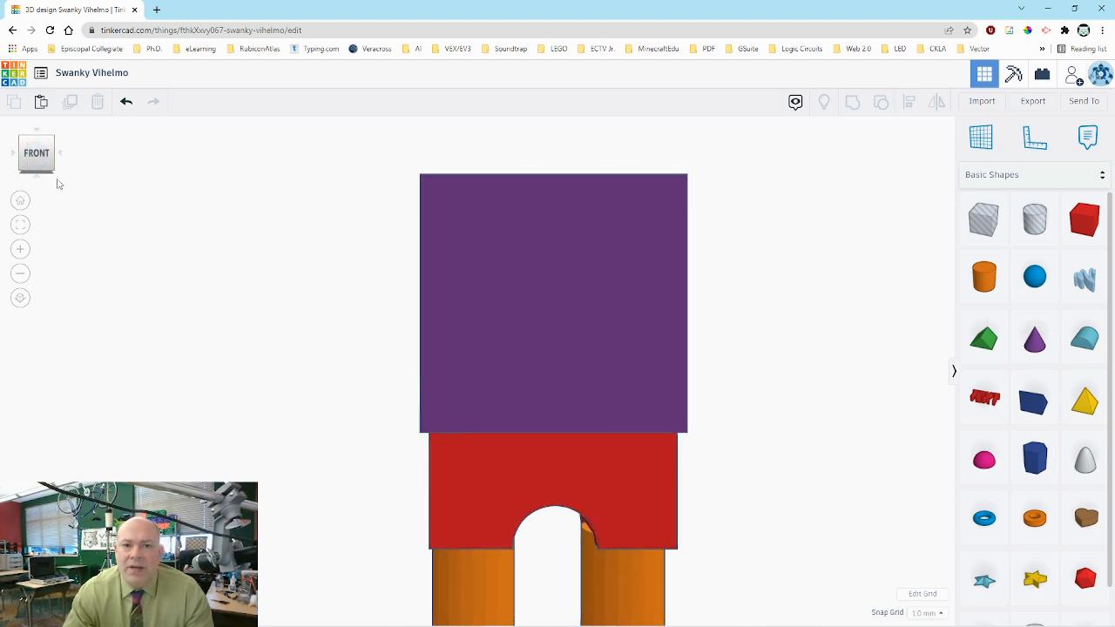
click(21, 227)
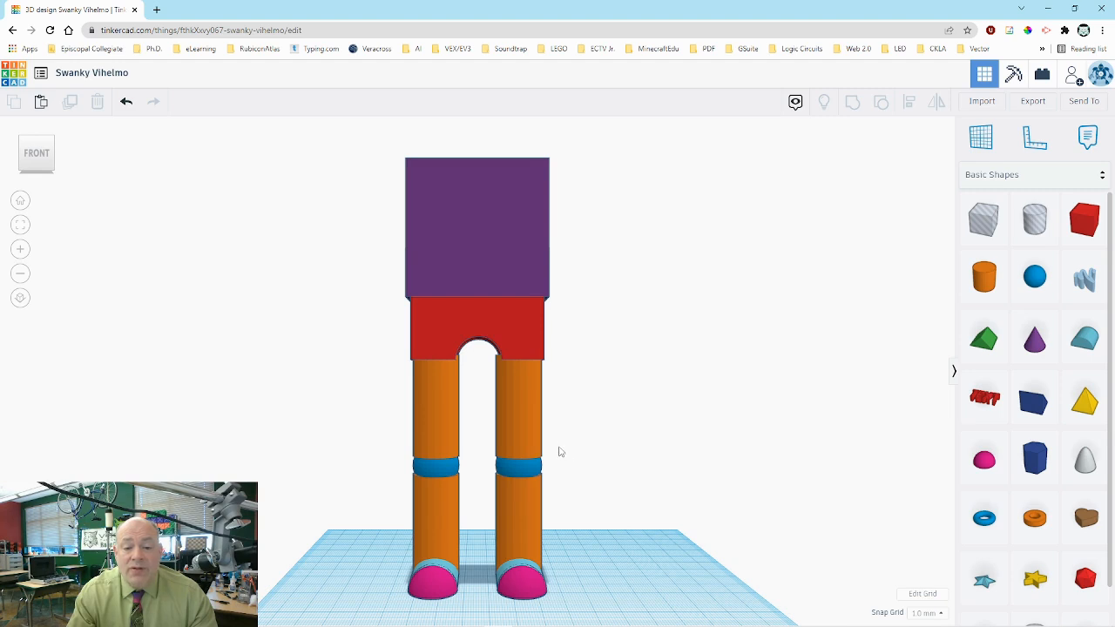
drag(567, 441, 487, 498)
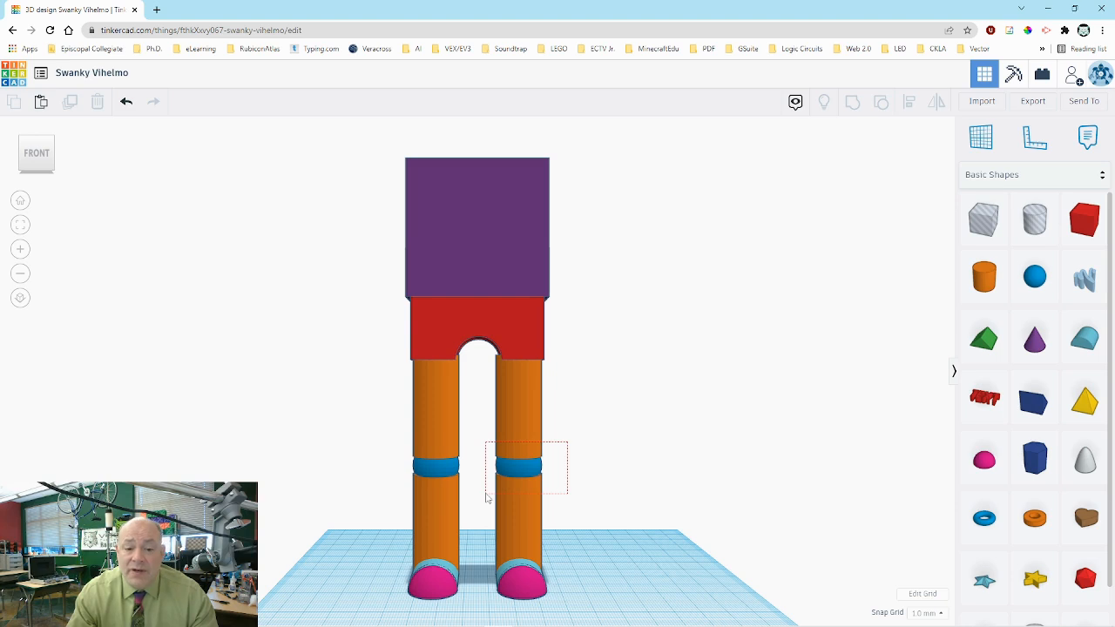
drag(487, 498, 487, 497)
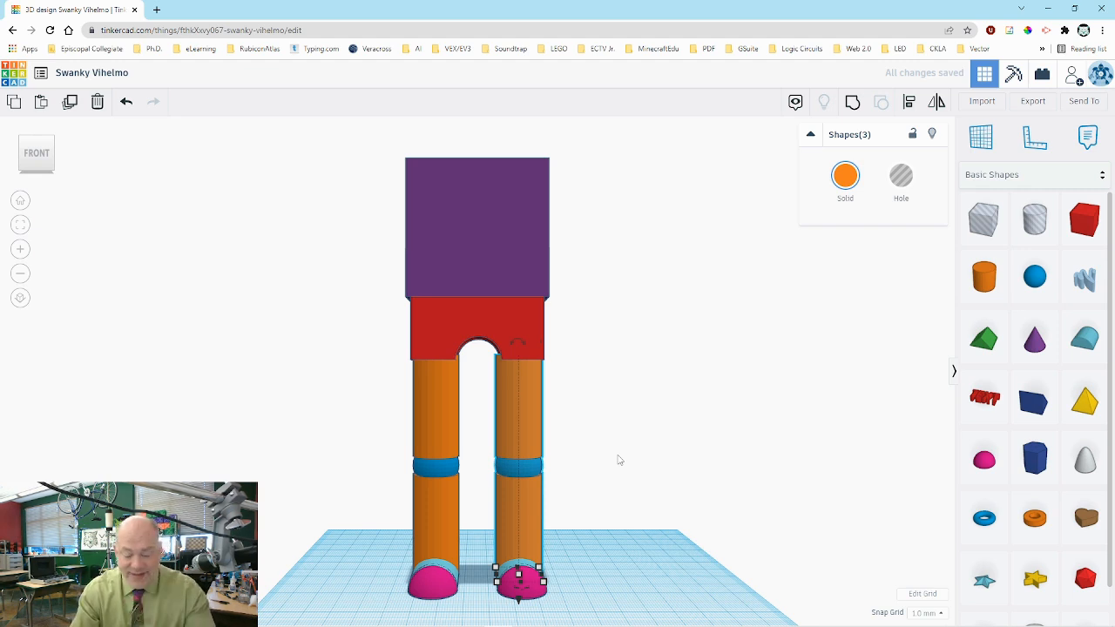
key(ctrl+d)
key(Right)
key(Right)
key(Right)
key(Right)
key(Right)
key(Right)
key(Right)
key(Right)
key(Right)
key(Right)
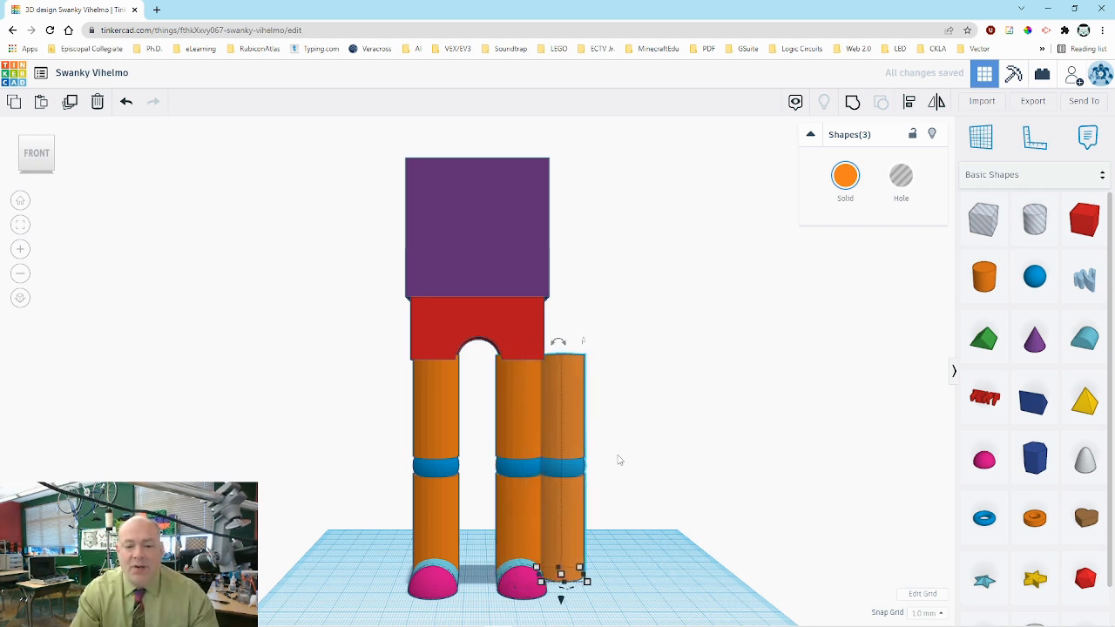
key(Right)
key(Right)
key(Right)
key(Right)
key(Right)
key(Right)
key(Right)
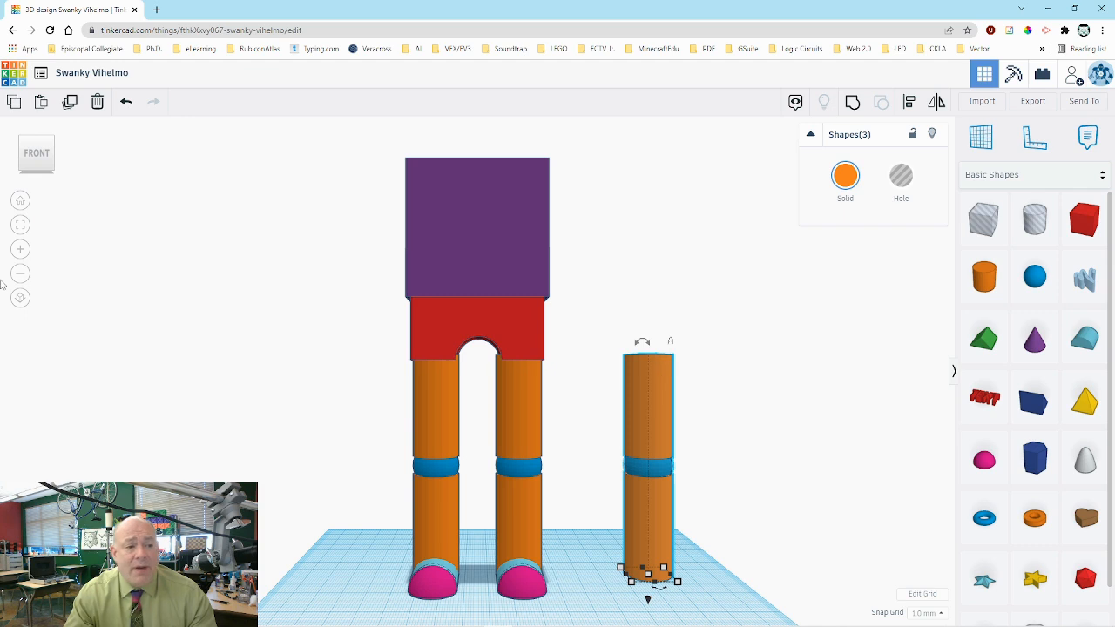
- Rotate the copied limb 90° so it lies horizontally, and raise it to shoulder height against the purple torso
click(20, 225)
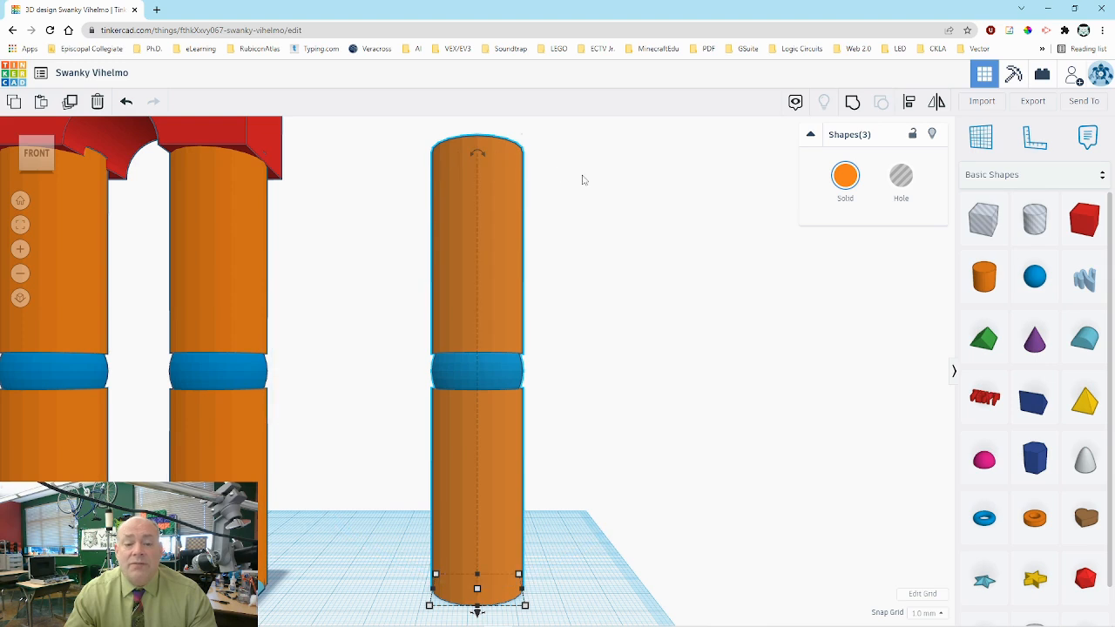
drag(478, 154, 368, 358)
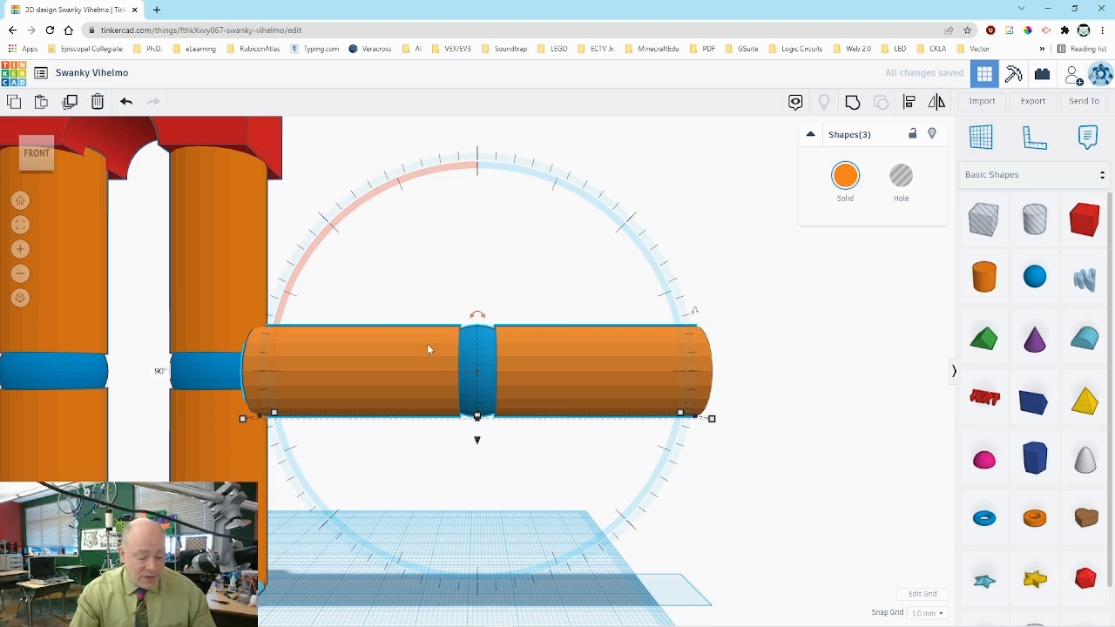
key(ctrl+Up)
key(ctrl+Up)
key(ctrl+Up)
key(ctrl+Up)
key(ctrl+Up)
key(ctrl+Up)
key(ctrl+Up)
key(ctrl+Up)
key(ctrl+Up)
key(ctrl+Up)
key(ctrl+Up)
key(ctrl+Up)
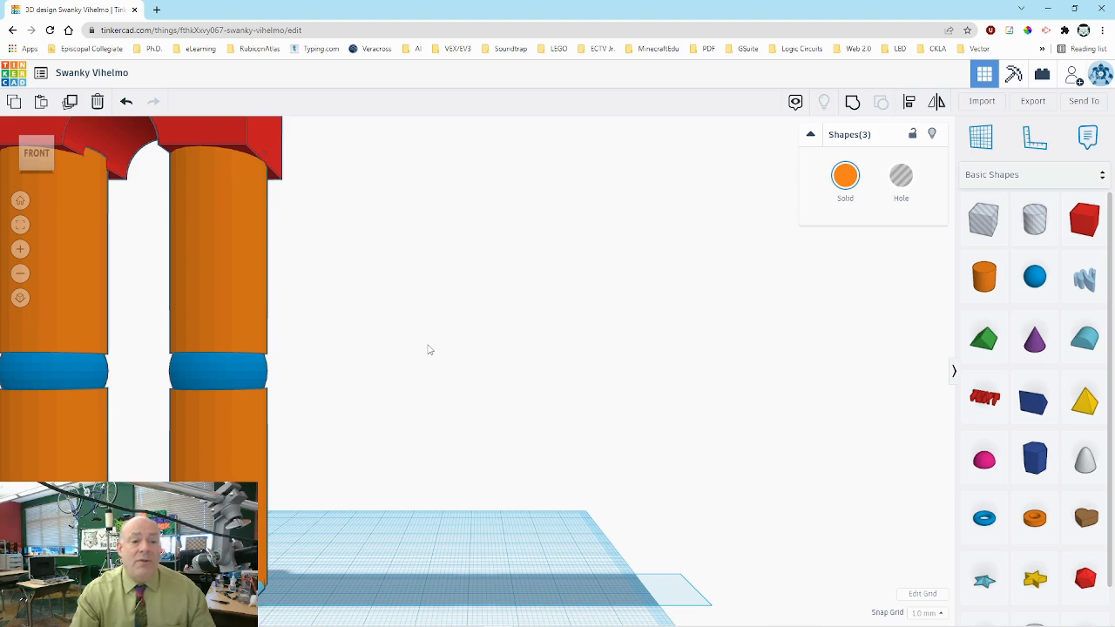
click(21, 226)
key(ctrl+Down)
key(ctrl+Down)
key(ctrl+Down)
key(ctrl+Down)
key(ctrl+Down)
key(ctrl+Down)
key(ctrl+Down)
key(ctrl+Down)
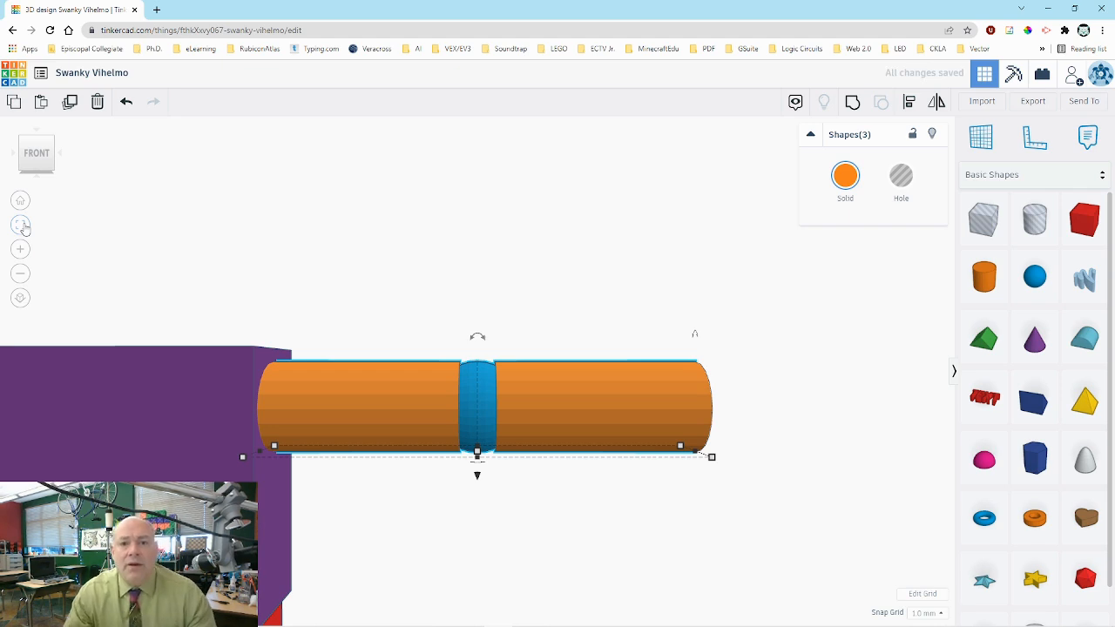
- Duplicate the three-piece arm and move the copy across the torso until it extends from the opposite side
mouse_move(41, 151)
mouse_down()
mouse_move(32, 165)
mouse_move(15, 159)
mouse_move(43, 165)
mouse_up()
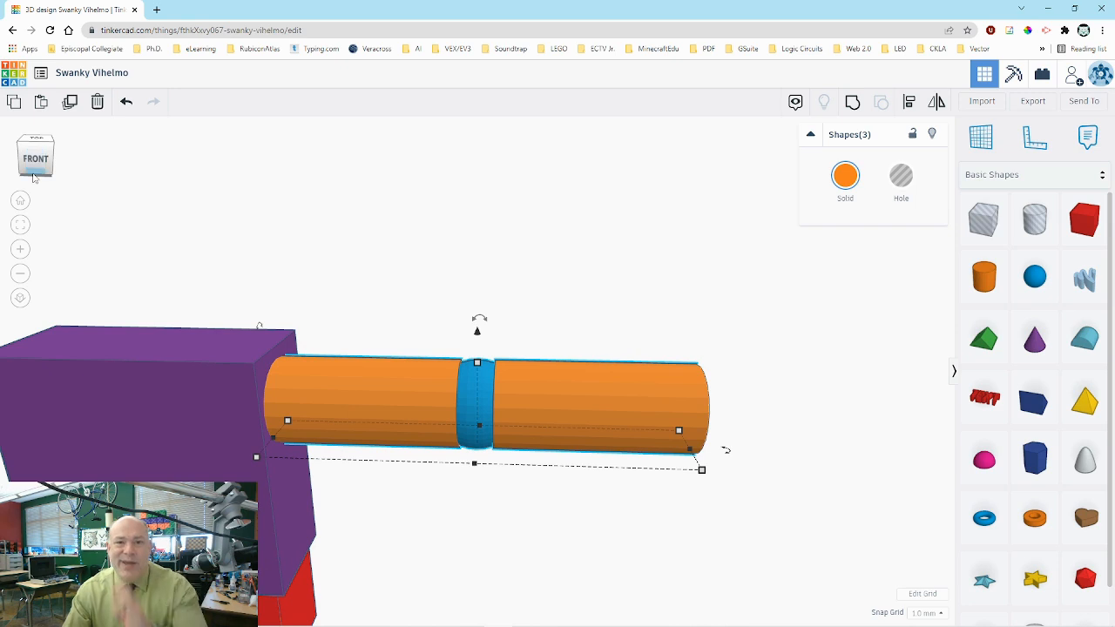
click(616, 268)
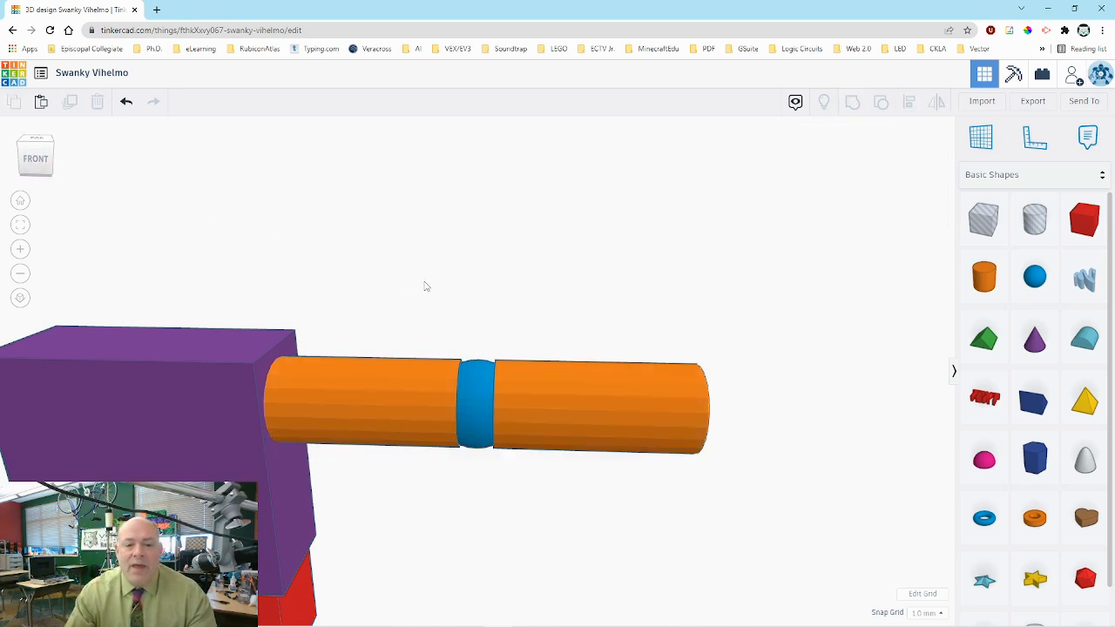
drag(438, 306, 535, 491)
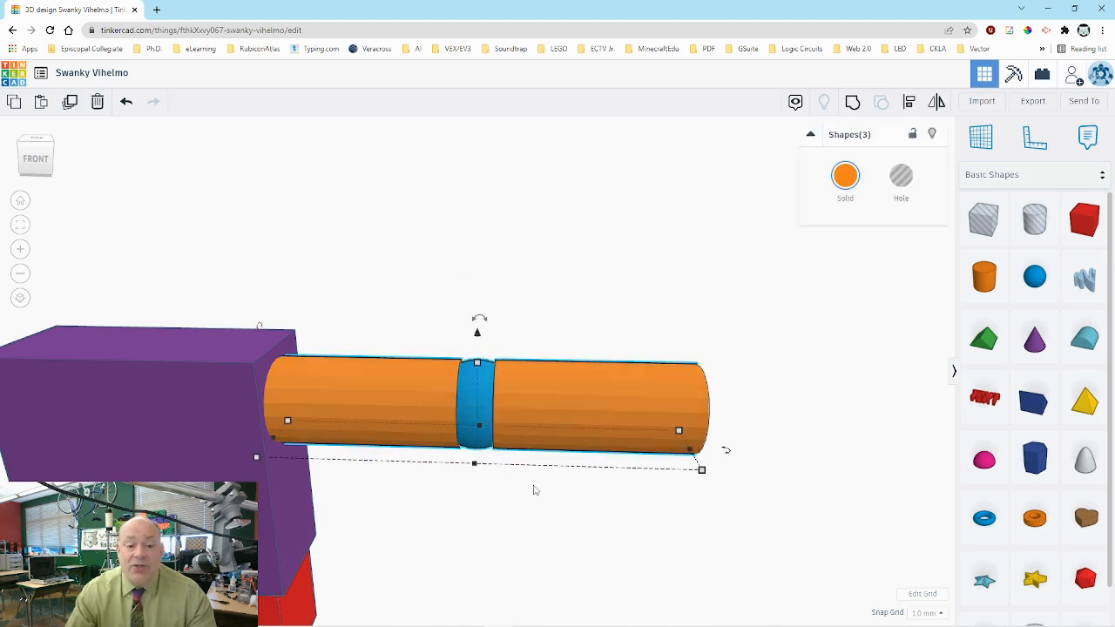
click(36, 159)
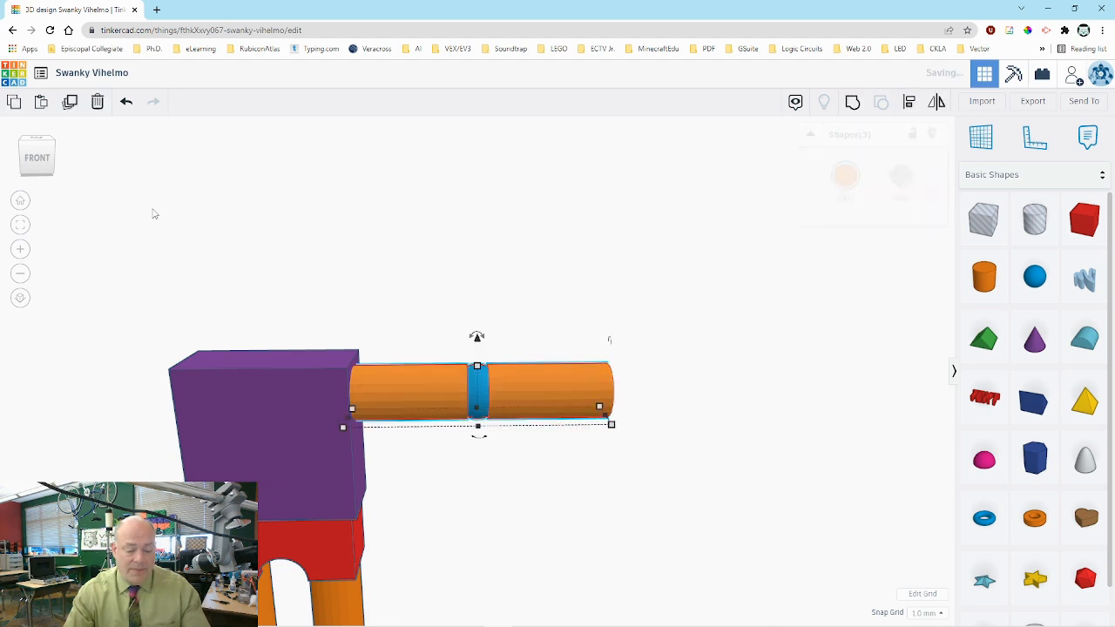
key(Left)
key(Left)
key(Left)
key(Left)
key(Left)
key(Left)
key(Left)
key(Left)
key(Left)
key(Left)
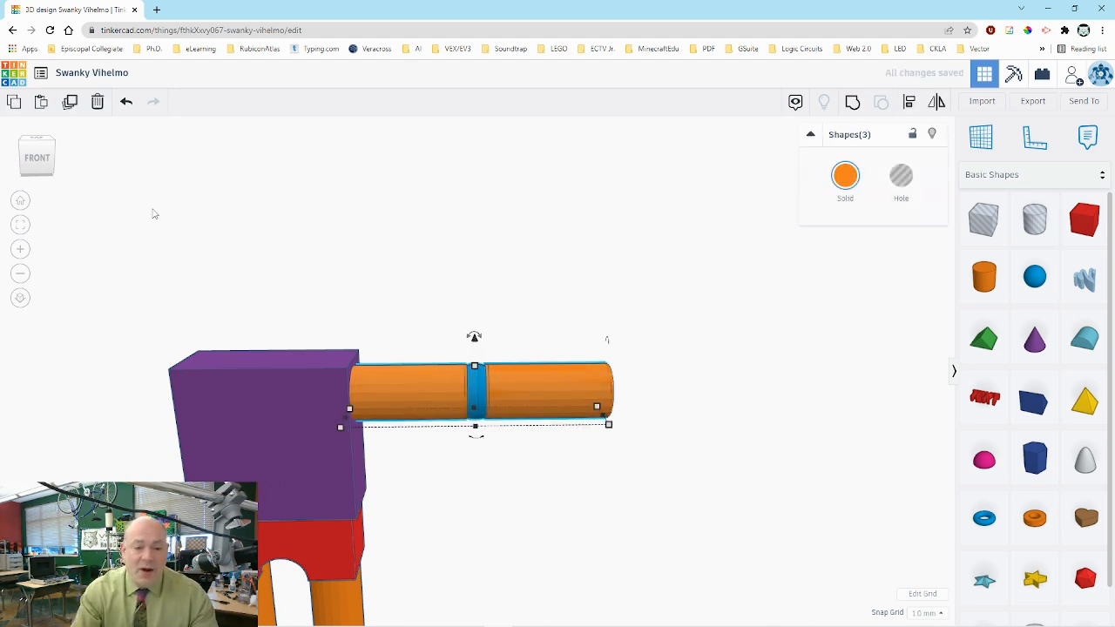
key(Left)
key(Left)
key(Left)
key(Left)
key(Left)
key(Left)
key(Left)
key(Left)
key(Left)
key(Left)
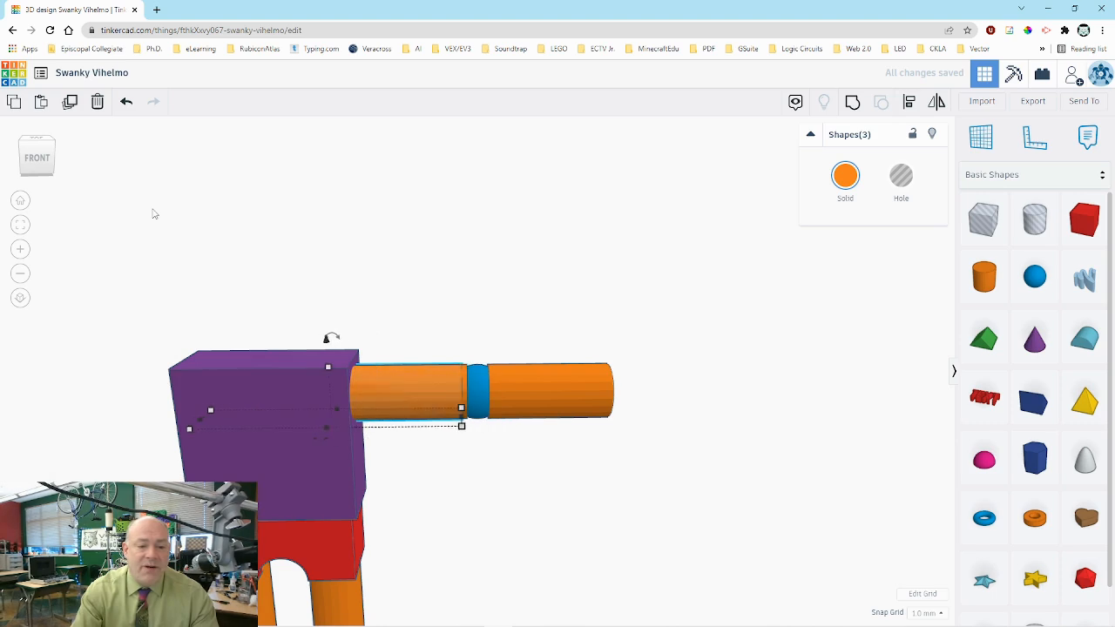
key(Left)
key(Left)
key(Left)
key(Left)
key(Left)
key(Left)
key(Left)
key(Left)
key(Left)
key(Left)
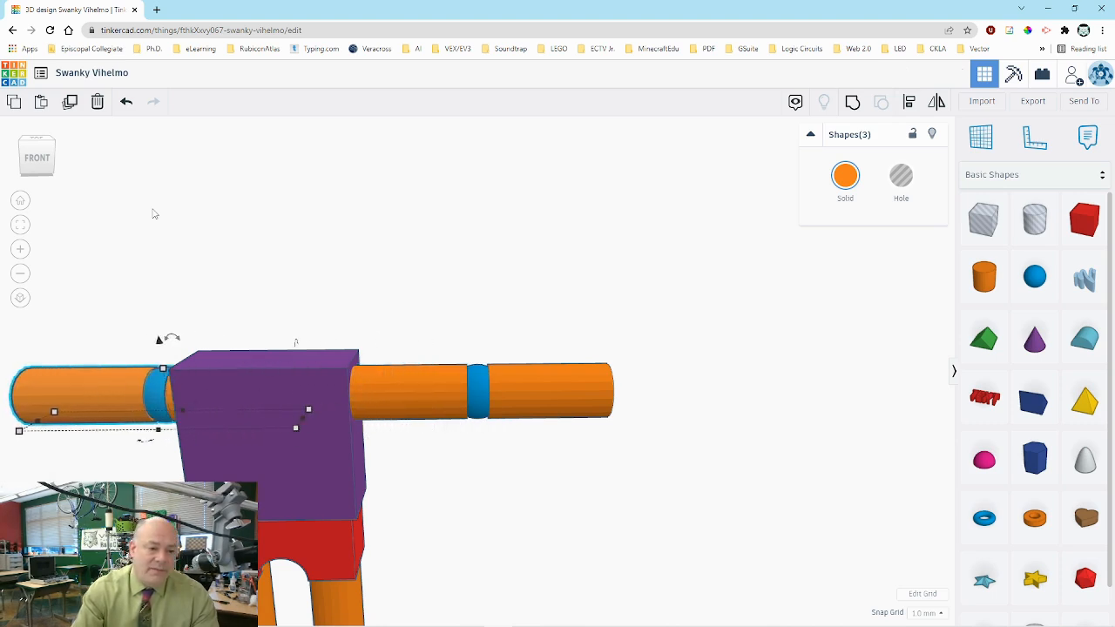
key(Left)
key(Left)
key(Left)
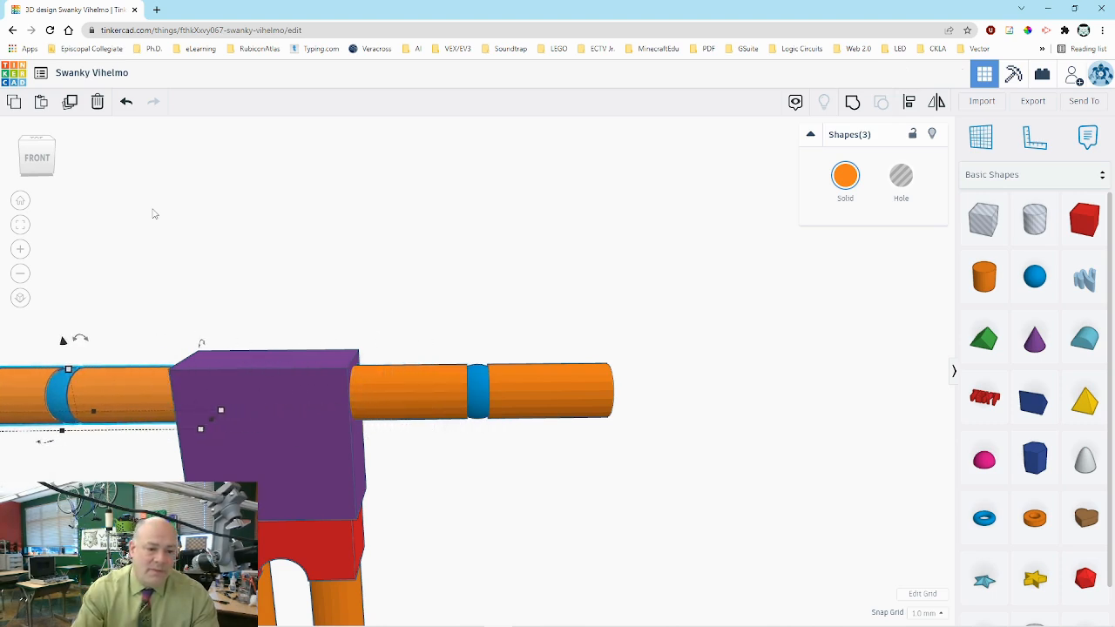
- Examine the copied arm where it meets the torso, and check both arms on the whole figure
click(20, 225)
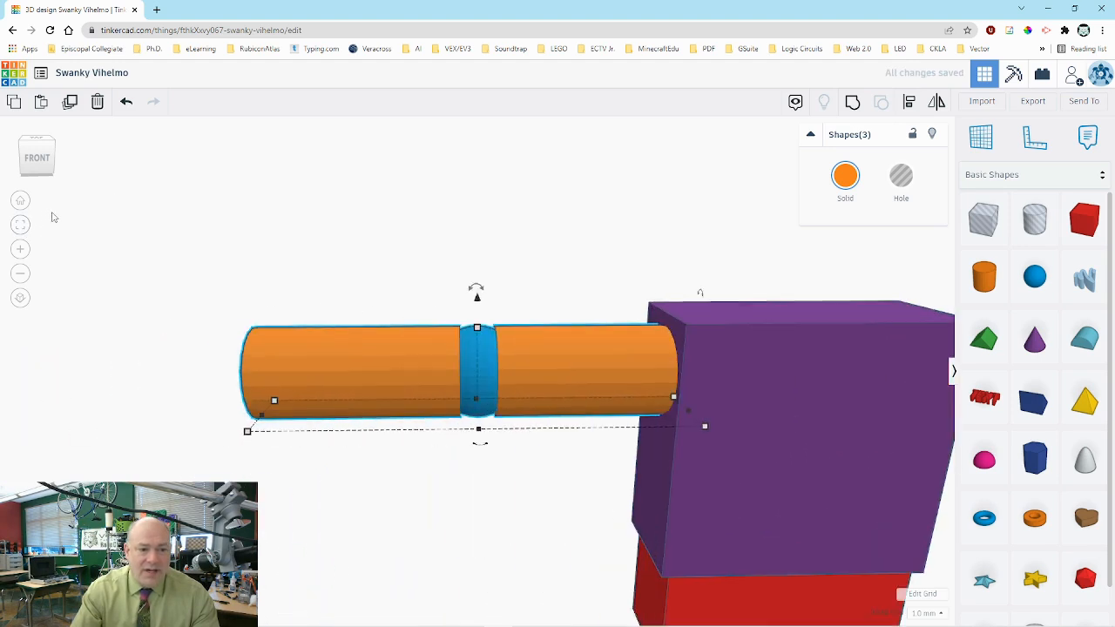
click(76, 241)
drag(303, 233, 523, 486)
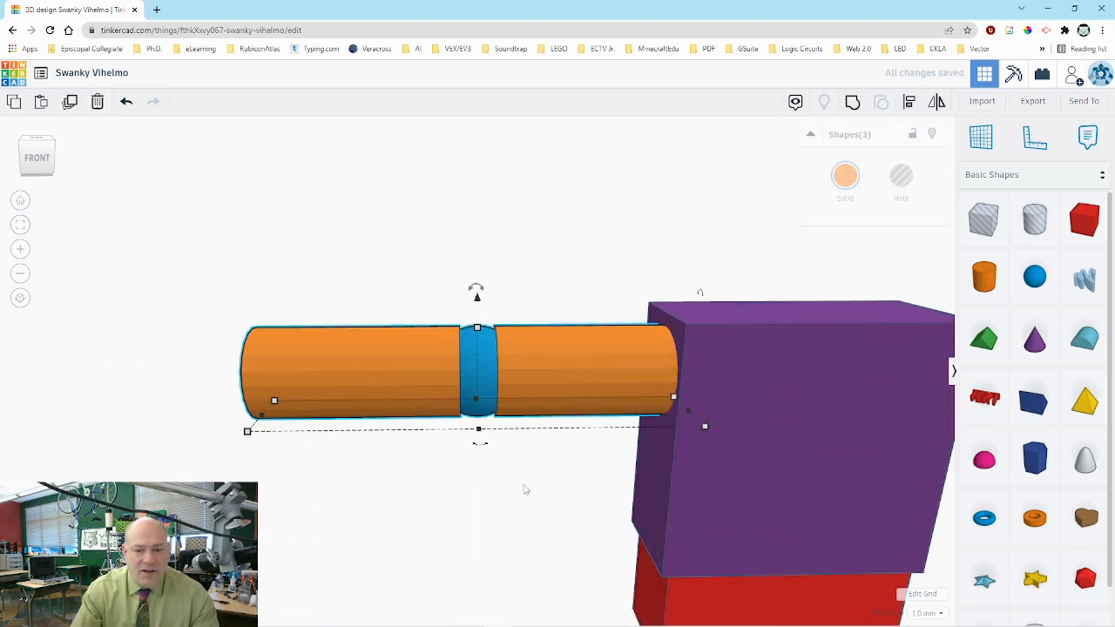
click(20, 201)
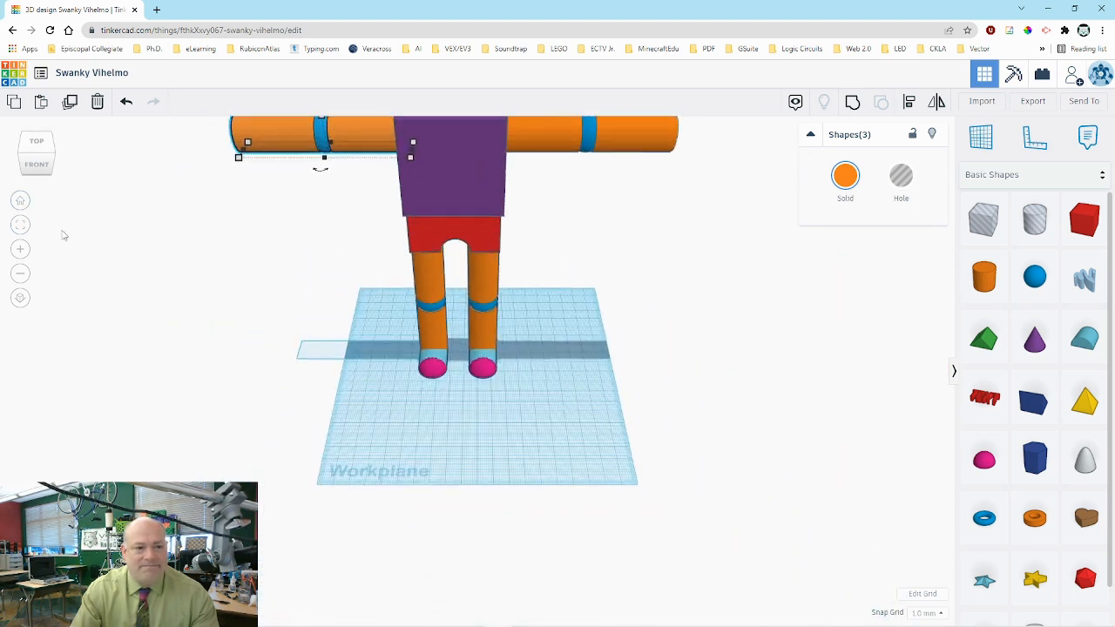
scroll(117, 228, up, 2)
scroll(117, 228, down, 3)
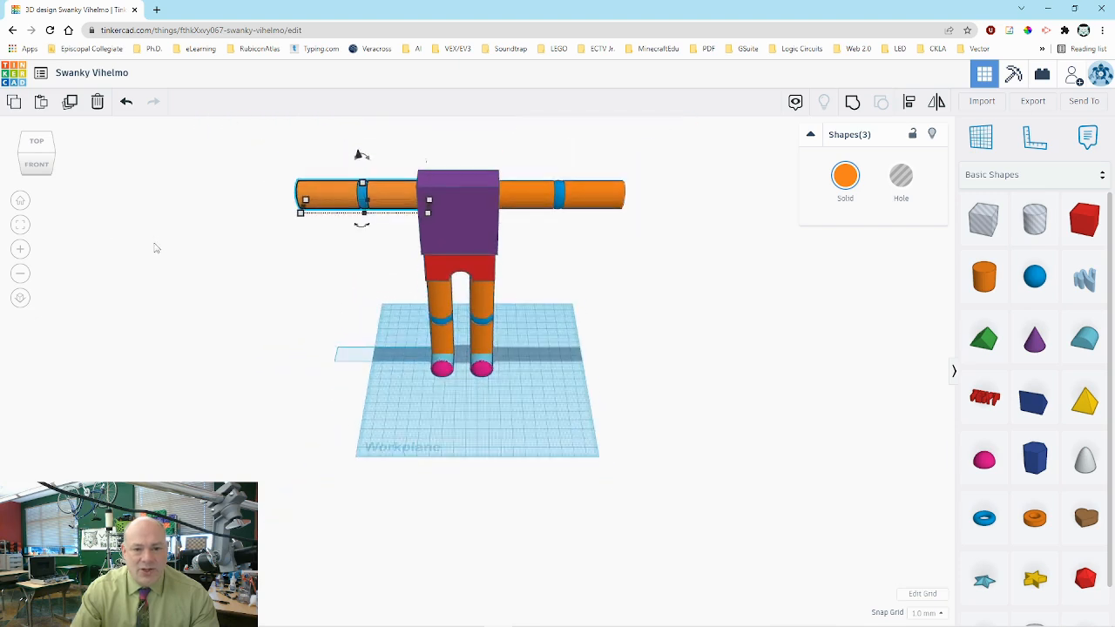
click(255, 263)
scroll(344, 205, up, 2)
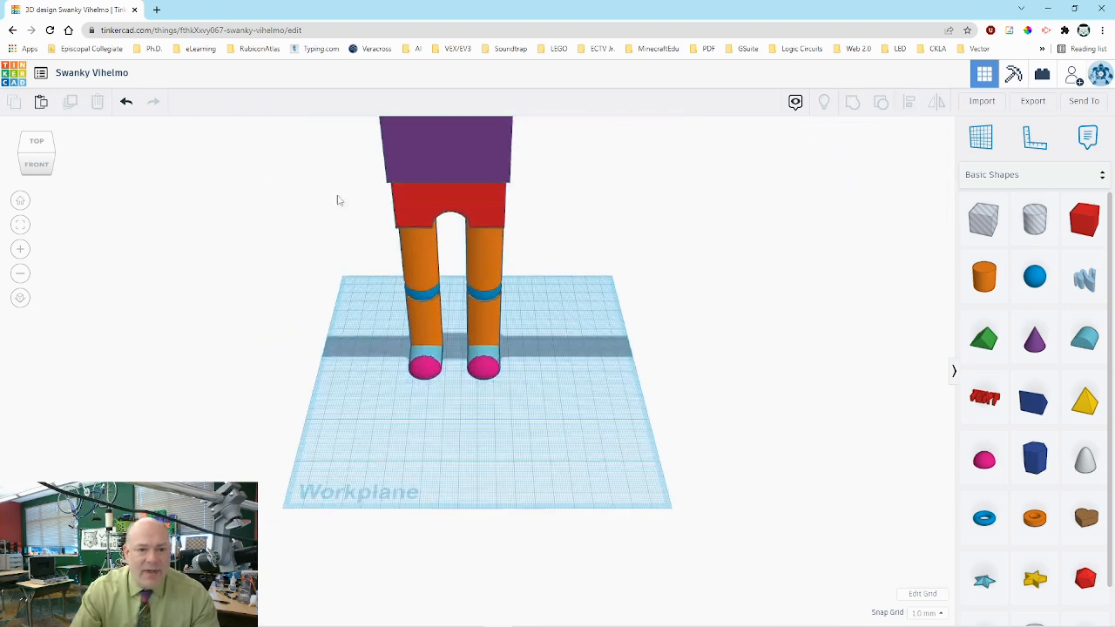
scroll(137, 246, up, 2)
scroll(138, 245, down, 3)
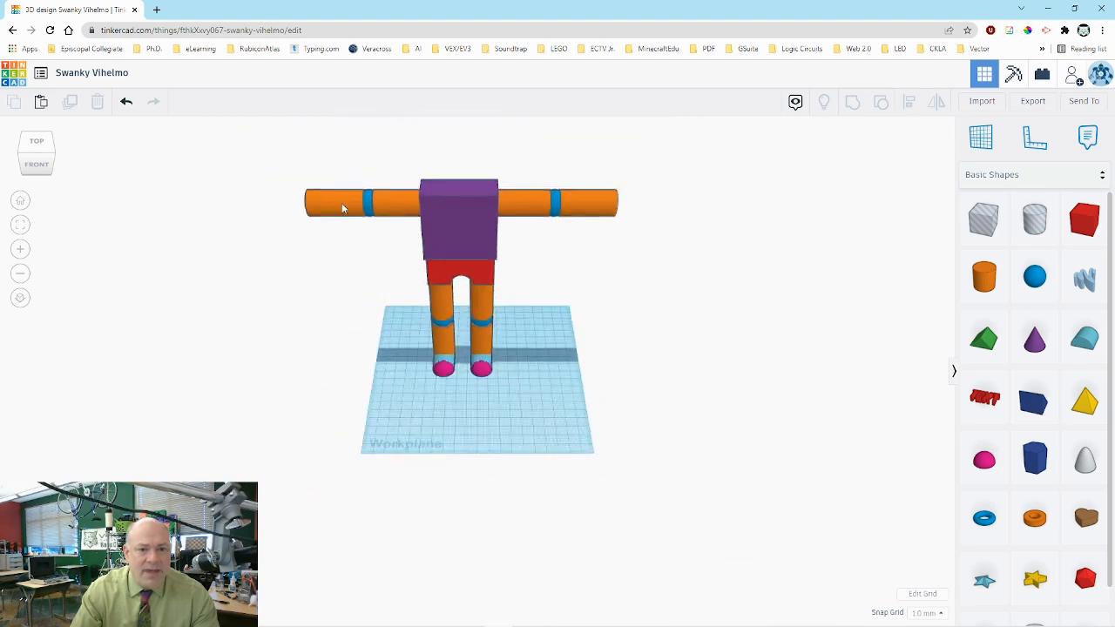
click(405, 209)
click(23, 228)
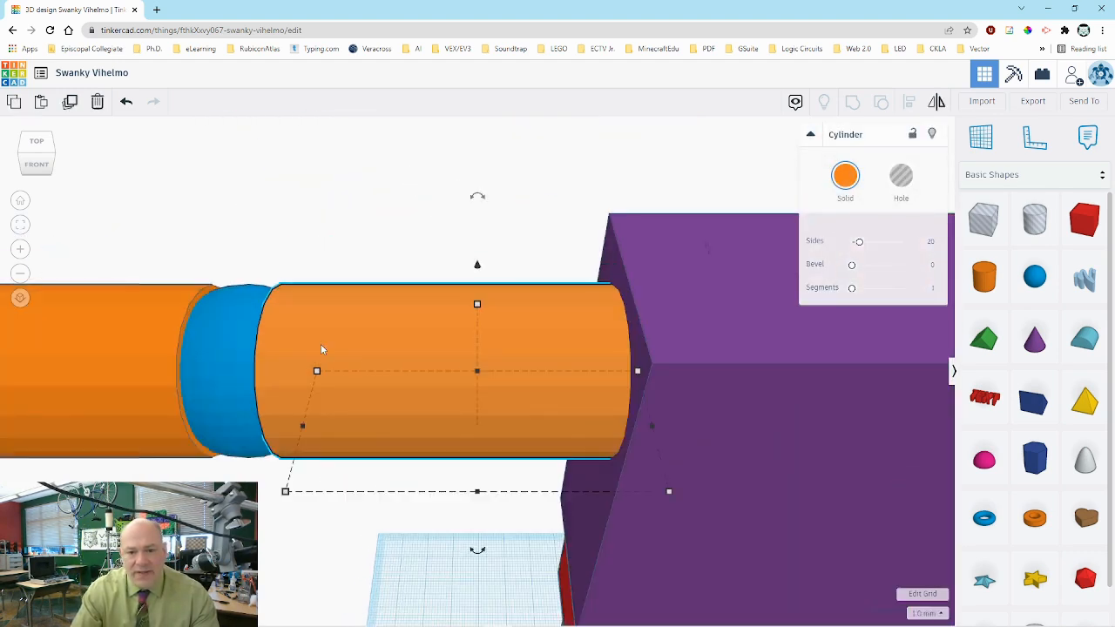
scroll(152, 265, down, 3)
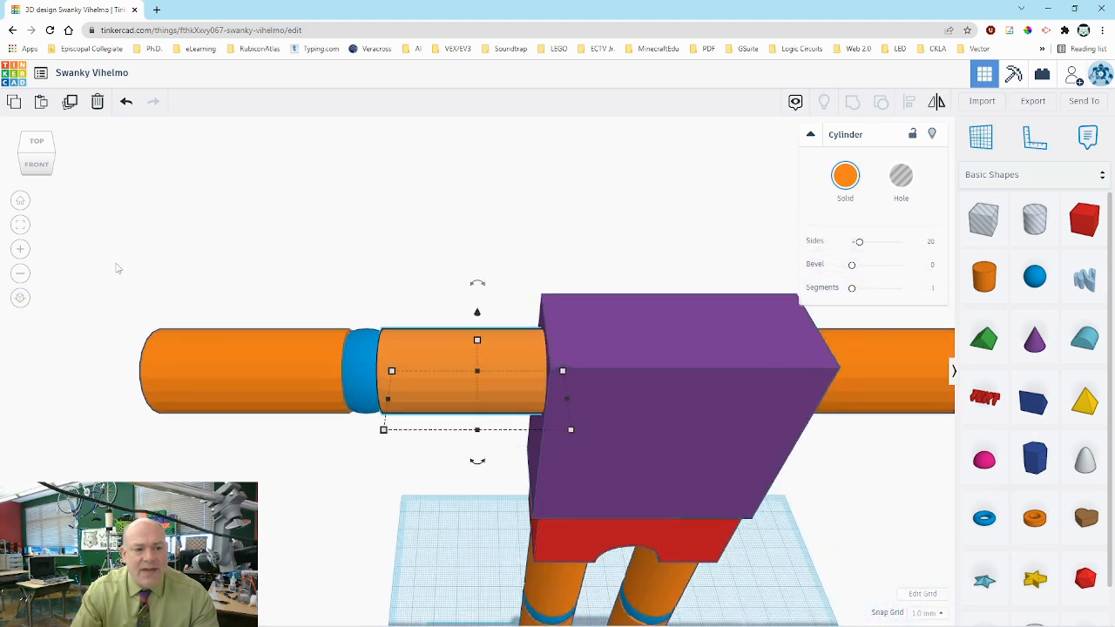
click(20, 226)
click(21, 201)
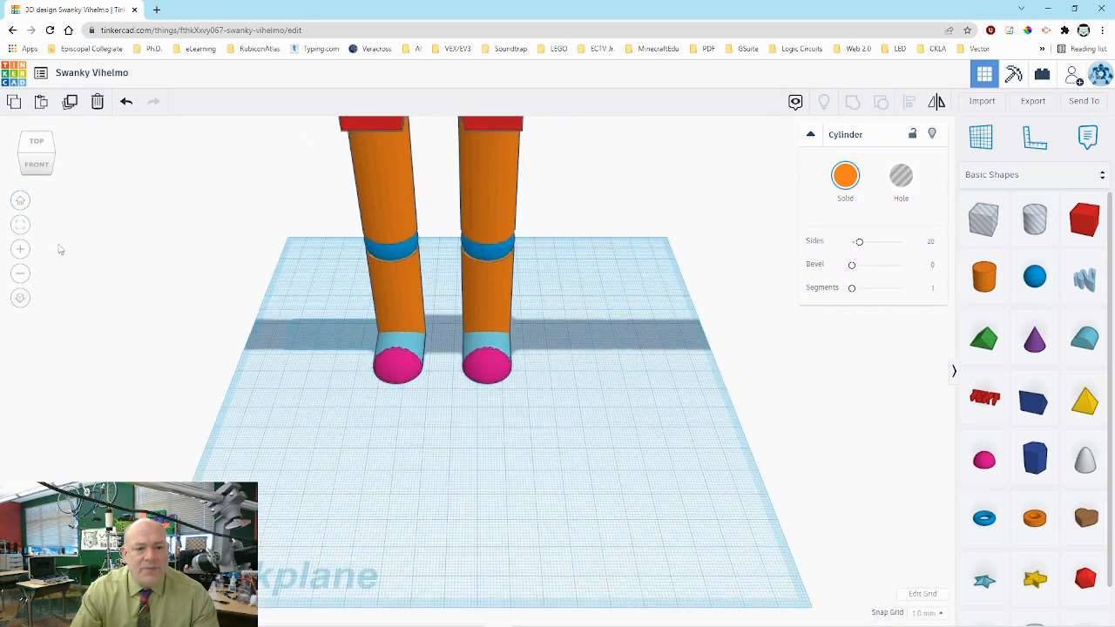
scroll(82, 252, down, 5)
scroll(139, 284, up, 2)
scroll(140, 284, down, 2)
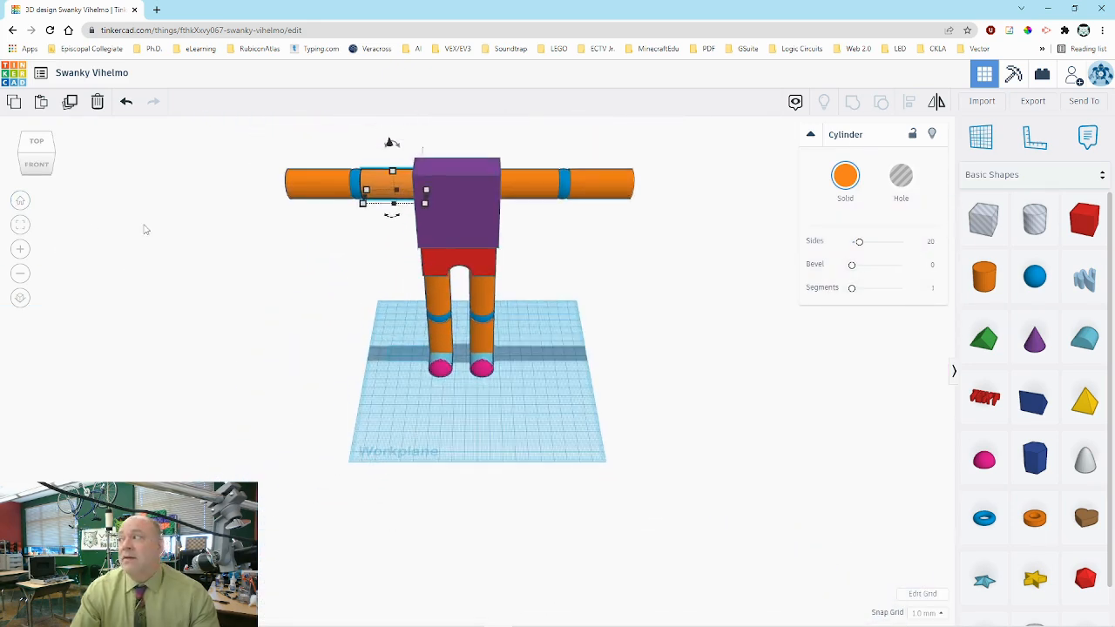
click(581, 261)
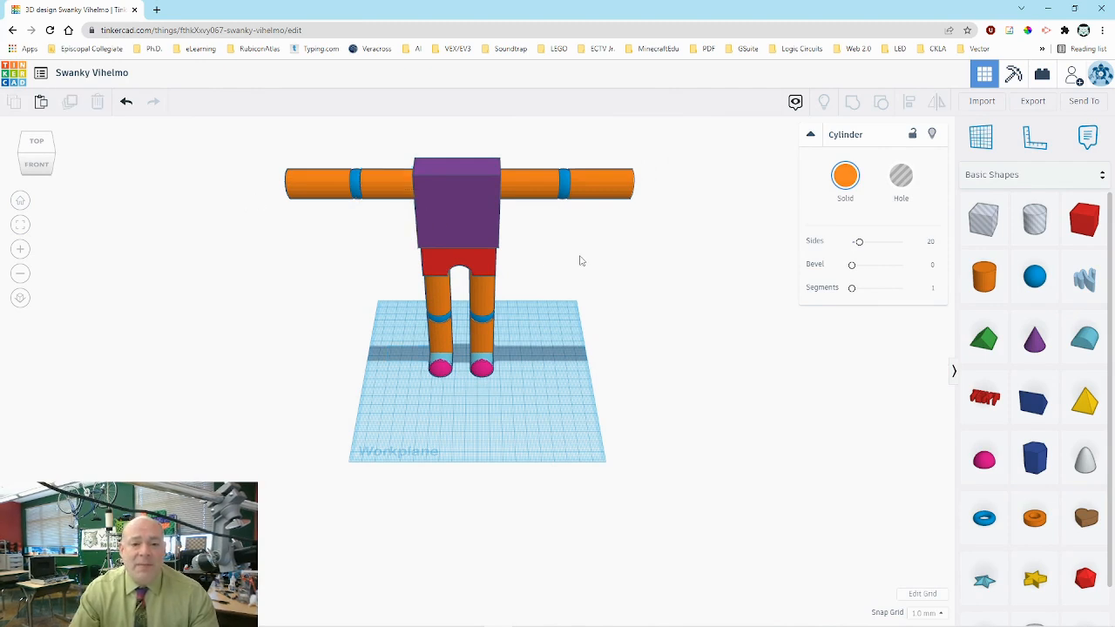
- Duplicate the right leg's upper cylinder and raise the copy until it protrudes above the torso's top face
click(481, 305)
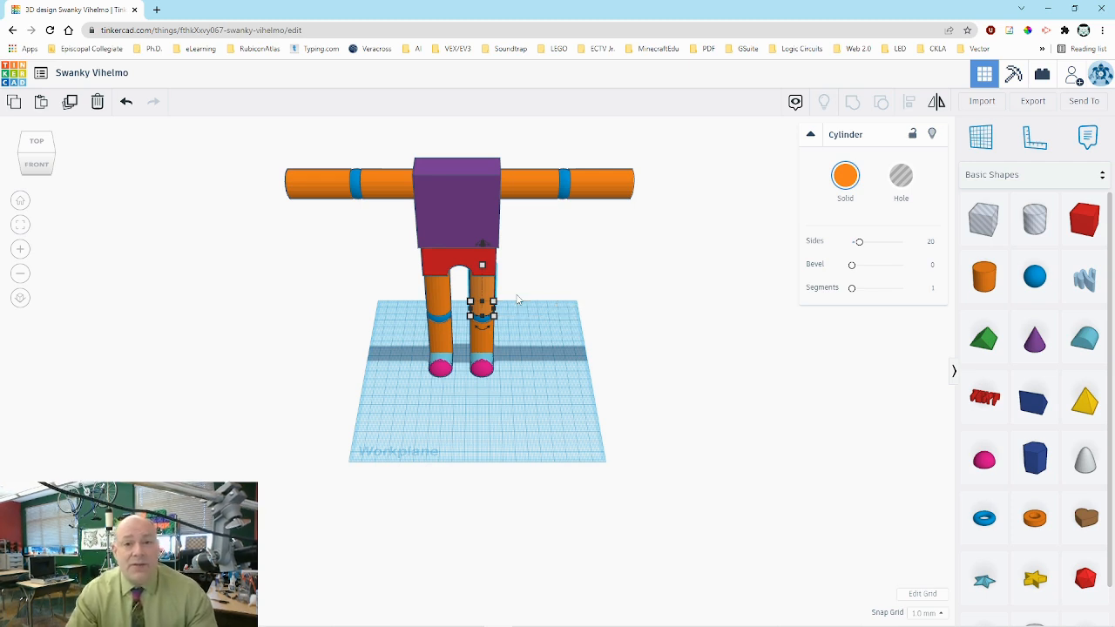
key(ctrl+d)
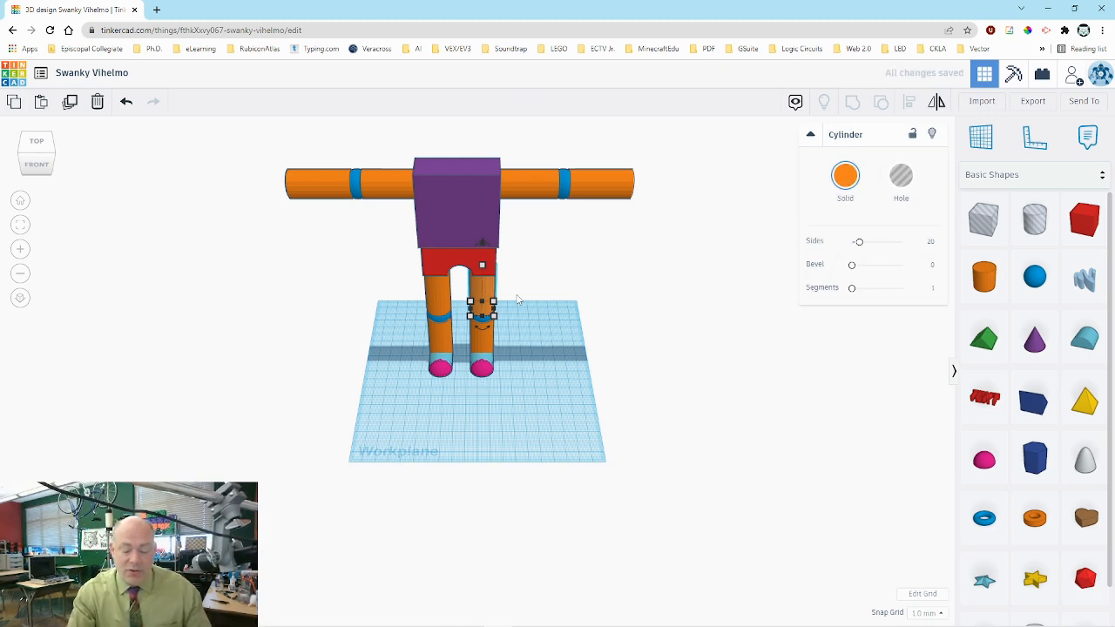
key(ctrl+Up)
key(ctrl+Up)
key(ctrl+Up)
key(ctrl+Up)
key(ctrl+Up)
key(ctrl+Up)
key(ctrl+Up)
key(ctrl+Up)
key(ctrl+Up)
key(ctrl+Up)
key(ctrl+Up)
key(ctrl+Up)
key(ctrl+Up)
key(ctrl+Up)
key(ctrl+Up)
key(ctrl+Up)
key(ctrl+Up)
key(ctrl+Up)
key(ctrl+Up)
key(ctrl+Up)
key(ctrl+Up)
key(ctrl+Up)
key(ctrl+Up)
key(ctrl+Up)
key(ctrl+Up)
key(ctrl+Up)
key(ctrl+Up)
key(ctrl+Up)
key(ctrl+Up)
key(ctrl+Up)
key(ctrl+Up)
key(ctrl+Up)
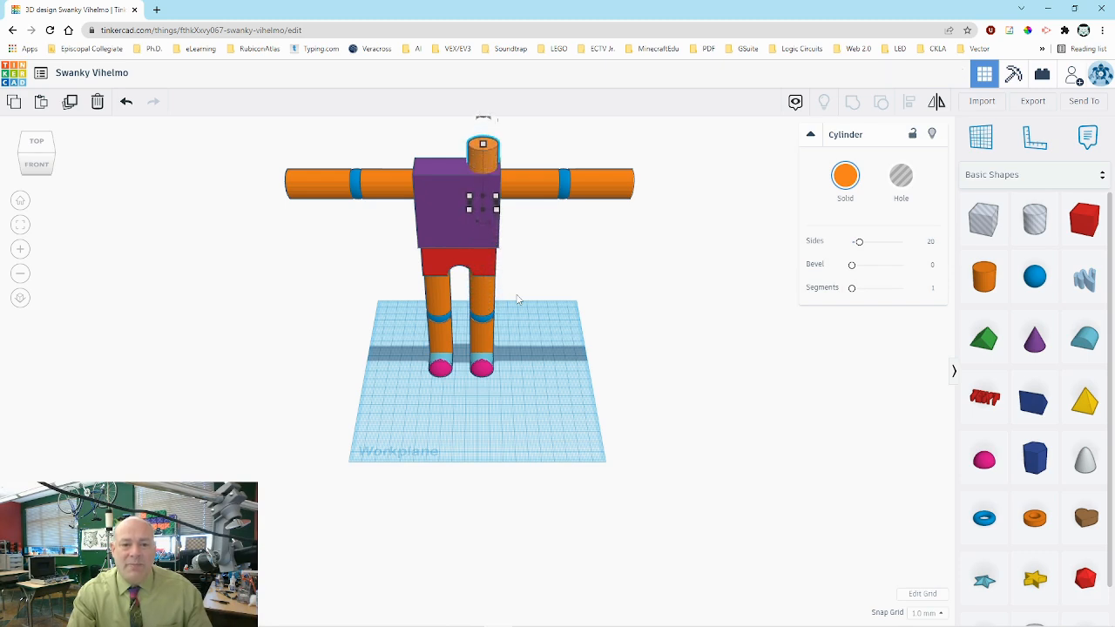
- Shift the raised cylinder sideways to the middle of the torso to form the neck
key(Left)
key(Left)
key(Left)
key(Left)
key(Left)
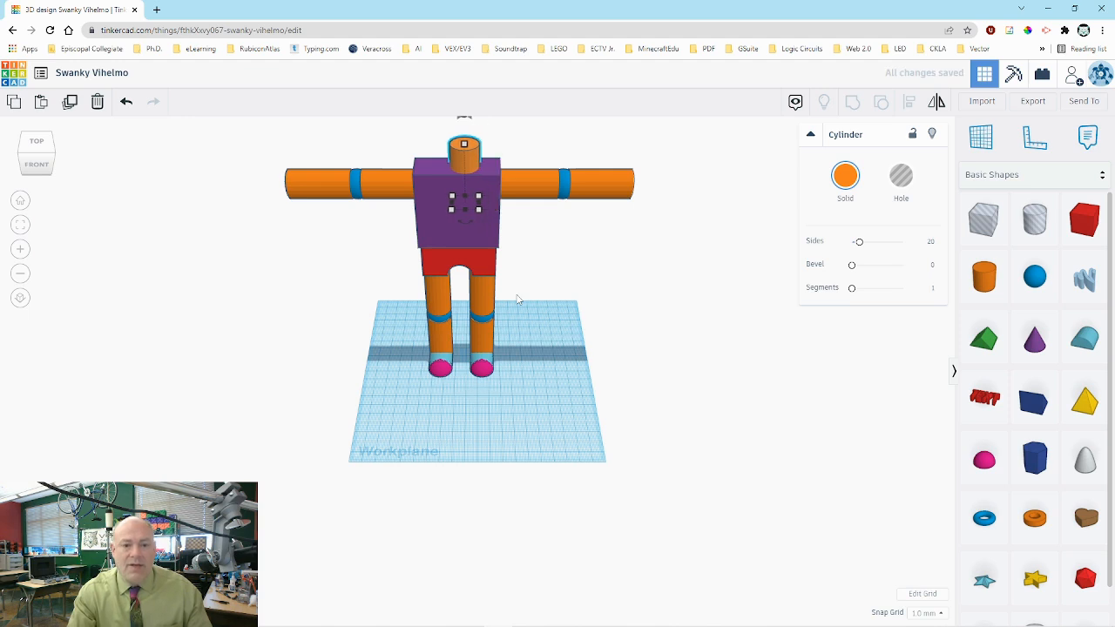
key(Left)
key(Left)
key(Left)
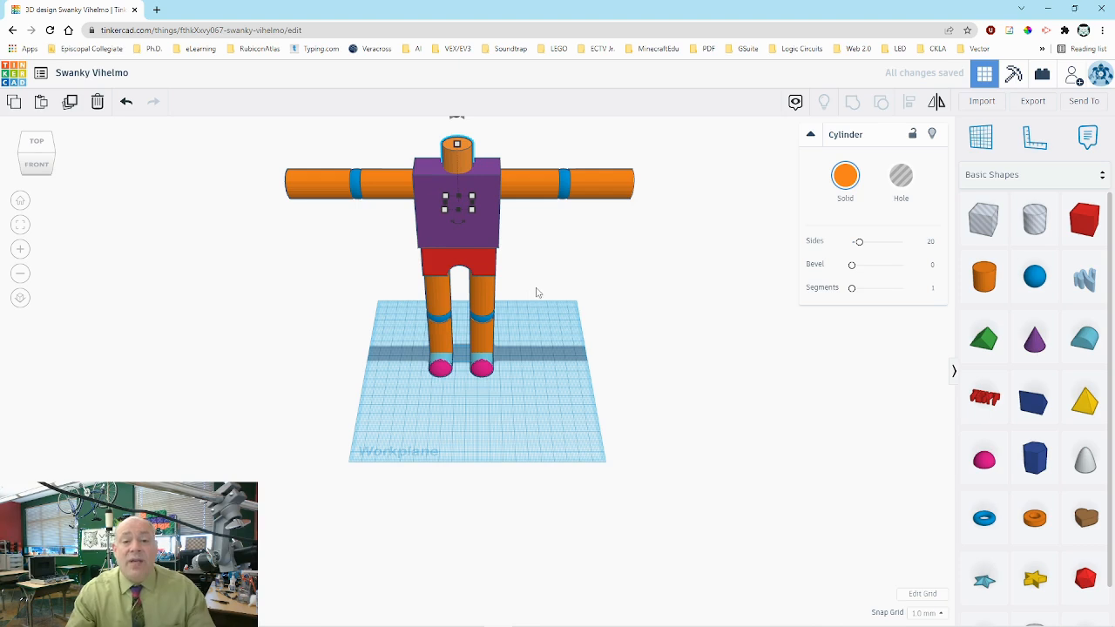
- Duplicate the blue elbow sphere of the arm at the character's left and raise the copy above the arm to head height
click(565, 190)
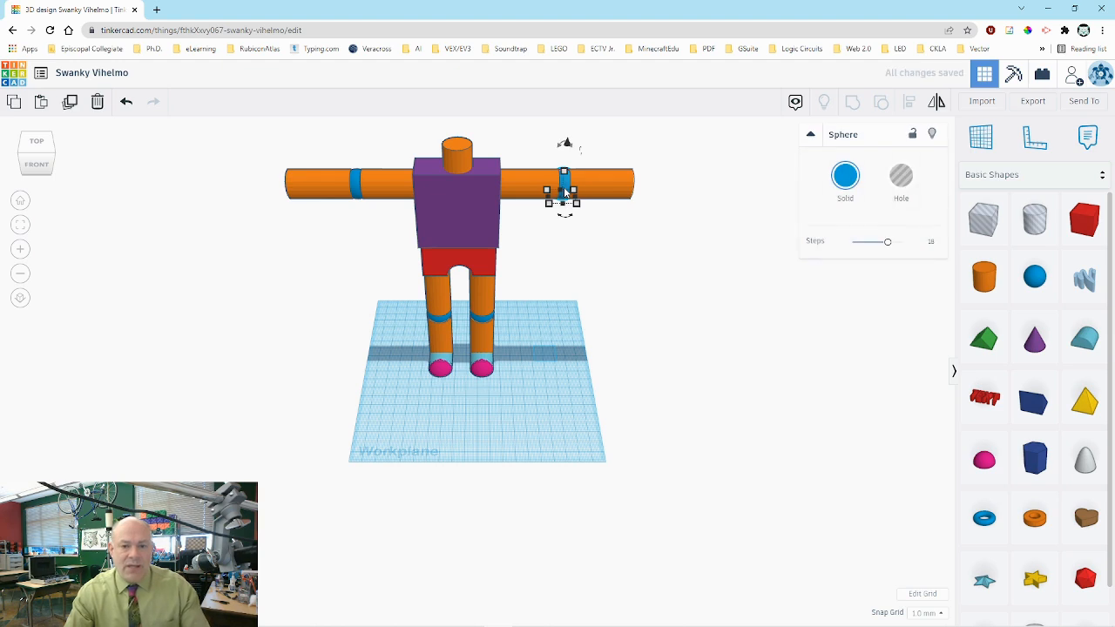
key(ctrl+Up)
key(ctrl+Up)
key(ctrl+Up)
key(ctrl+Up)
key(ctrl+Up)
key(ctrl+Up)
key(ctrl+Up)
key(ctrl+Up)
key(ctrl+Up)
key(ctrl+Up)
key(ctrl+Up)
key(ctrl+Up)
key(ctrl+Up)
key(ctrl+Up)
key(ctrl+Up)
key(ctrl+Up)
key(ctrl+Up)
key(ctrl+Up)
key(ctrl+Up)
key(ctrl+Up)
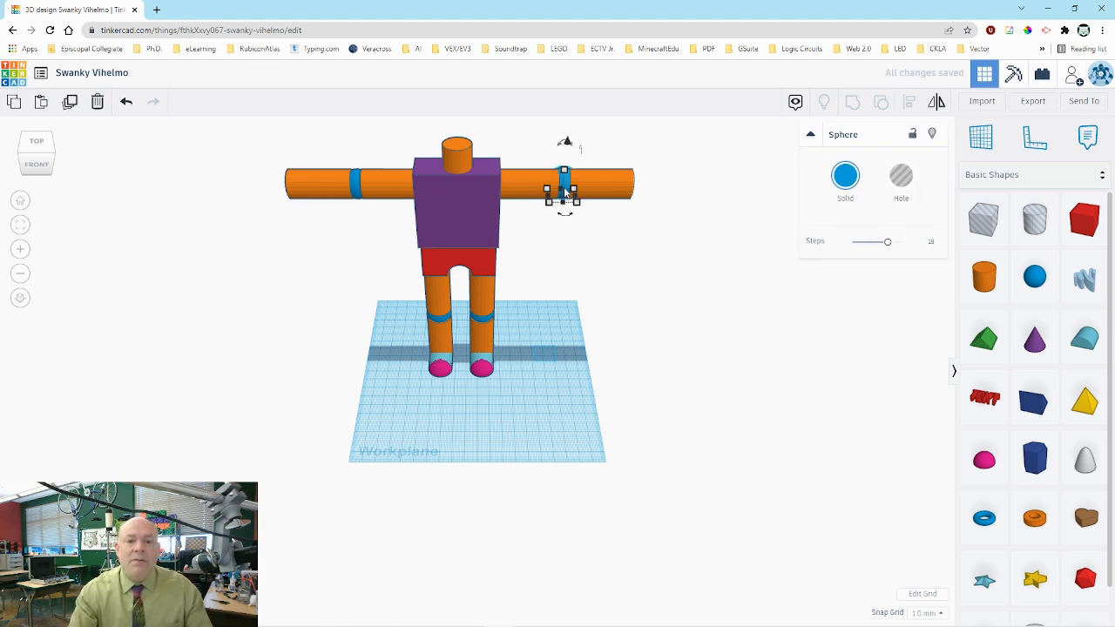
key(ctrl+Up)
key(ctrl+Up)
key(ctrl+Up)
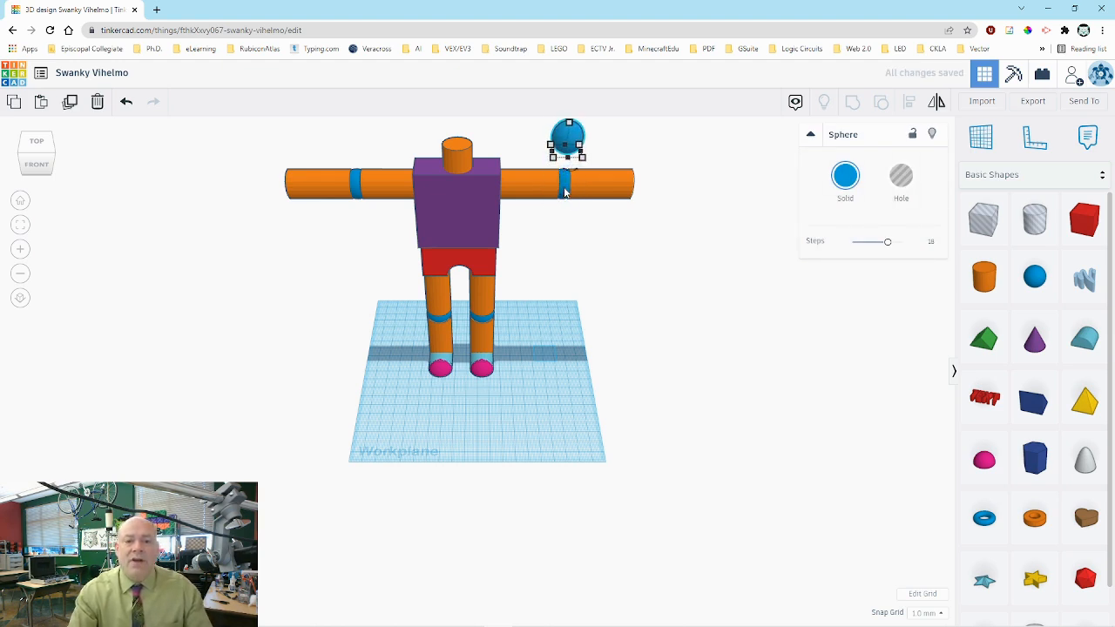
key(ctrl+Up)
- Shift the raised sphere sideways until it sits over the neck cylinder
key(Left)
key(Left)
key(Left)
key(Left)
key(Left)
key(Left)
key(Left)
key(Left)
key(Left)
key(Left)
key(Left)
key(Left)
key(Left)
key(Left)
key(Left)
key(Left)
key(Left)
key(Left)
key(Left)
key(Left)
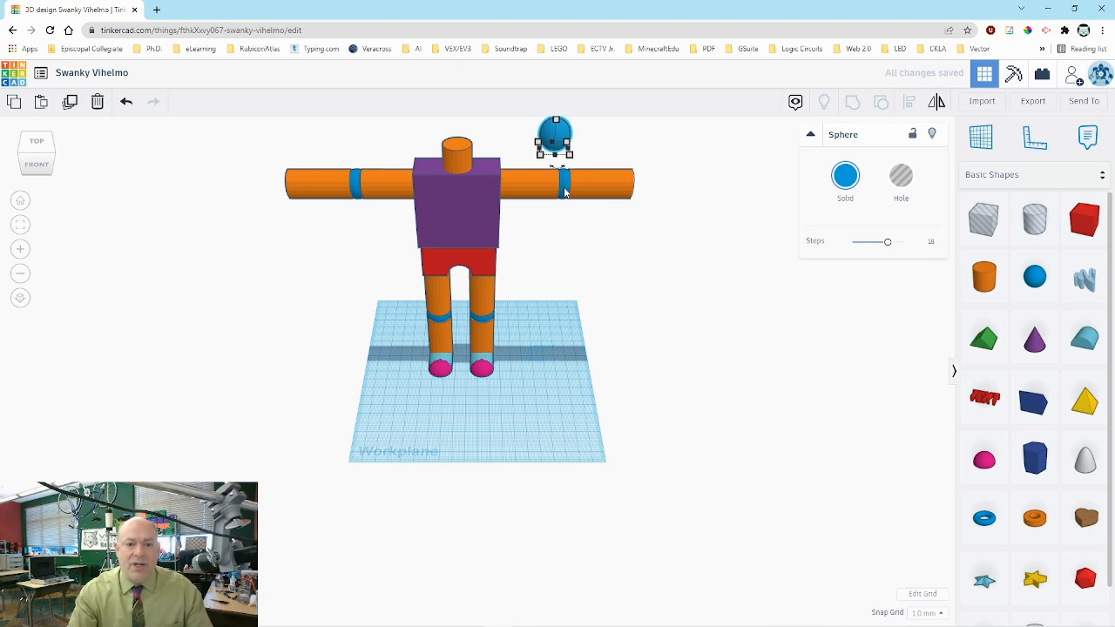
key(Left)
key(Left)
key(Left)
key(Left)
key(Left)
key(Left)
key(Left)
key(Left)
key(Left)
key(Left)
key(Left)
key(Left)
key(Left)
key(Left)
key(Left)
key(Left)
key(Left)
key(Left)
key(Left)
key(Left)
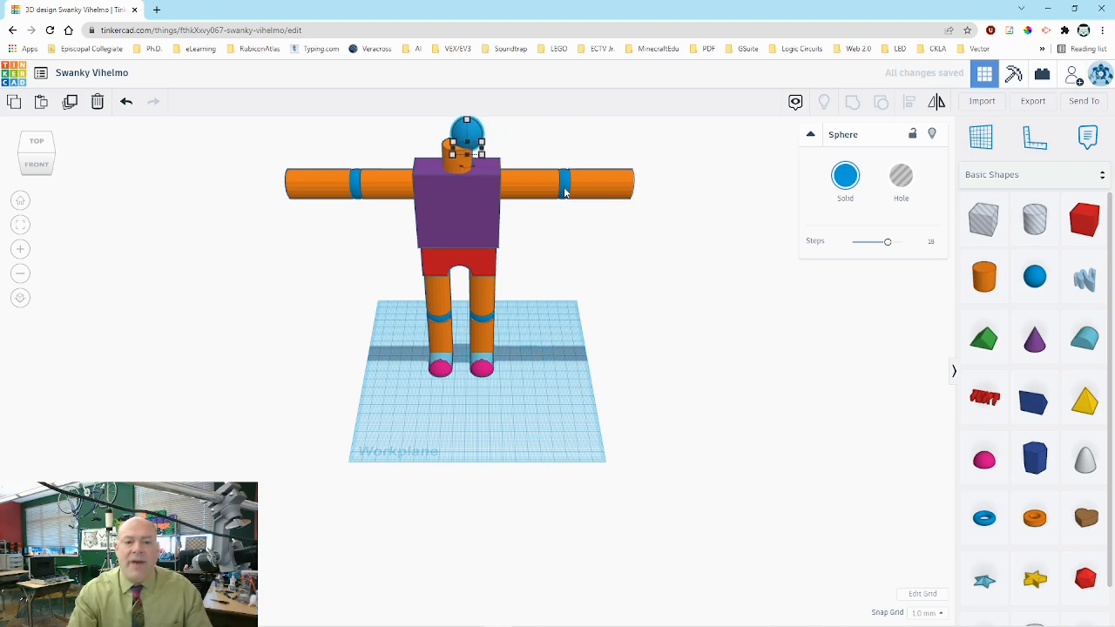
key(Right)
key(Right)
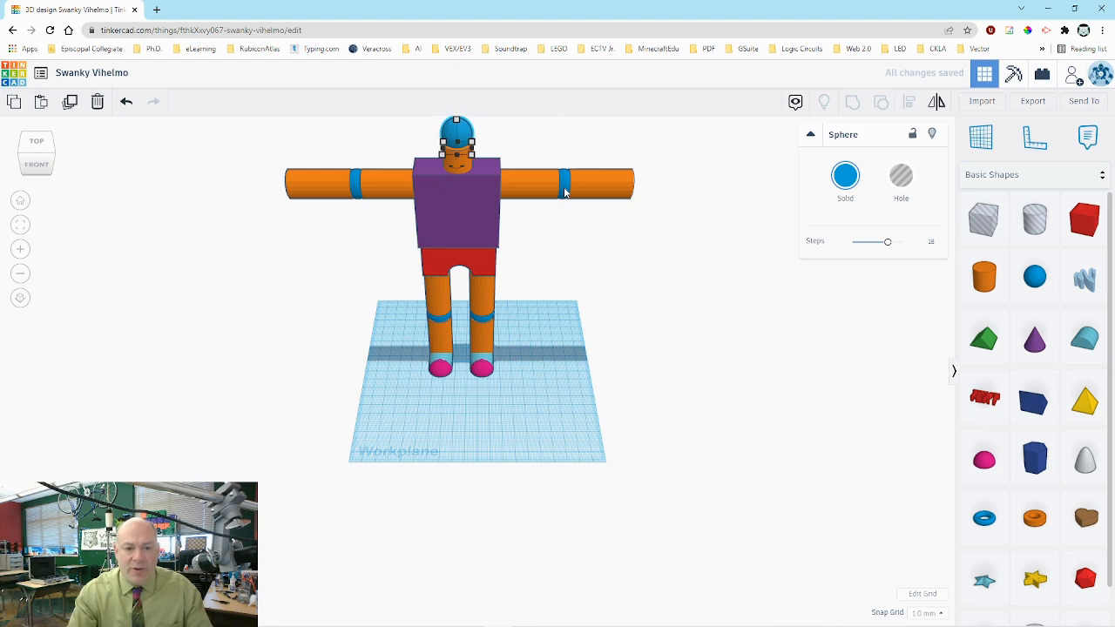
- Enlarge the sphere above the neck uniformly to about 34 mm to form the head
click(21, 225)
scroll(104, 243, down, 3)
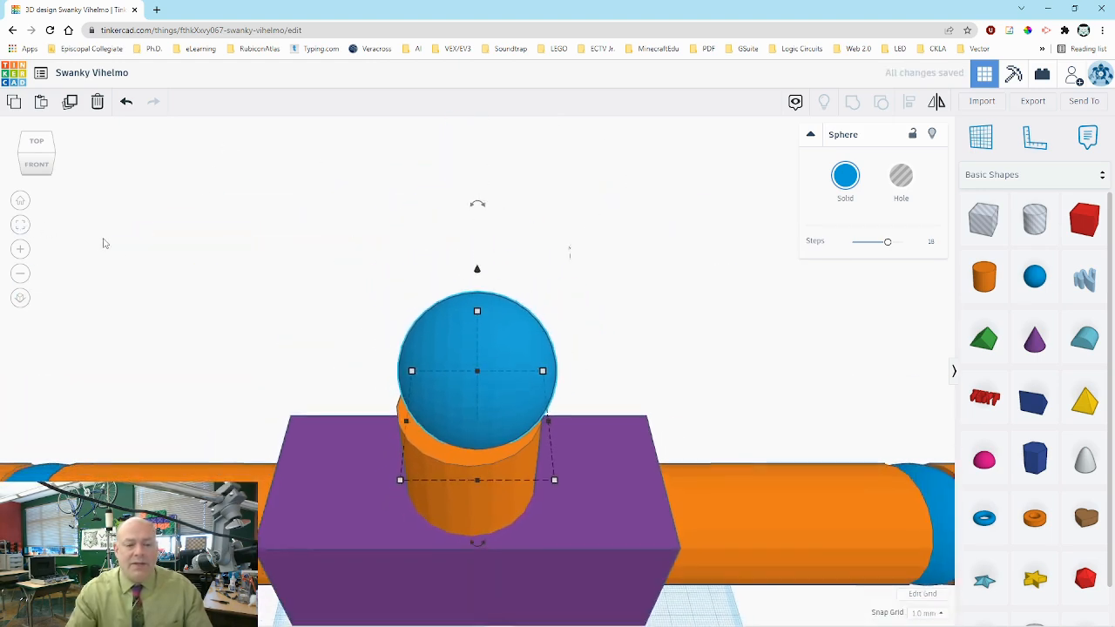
click(38, 171)
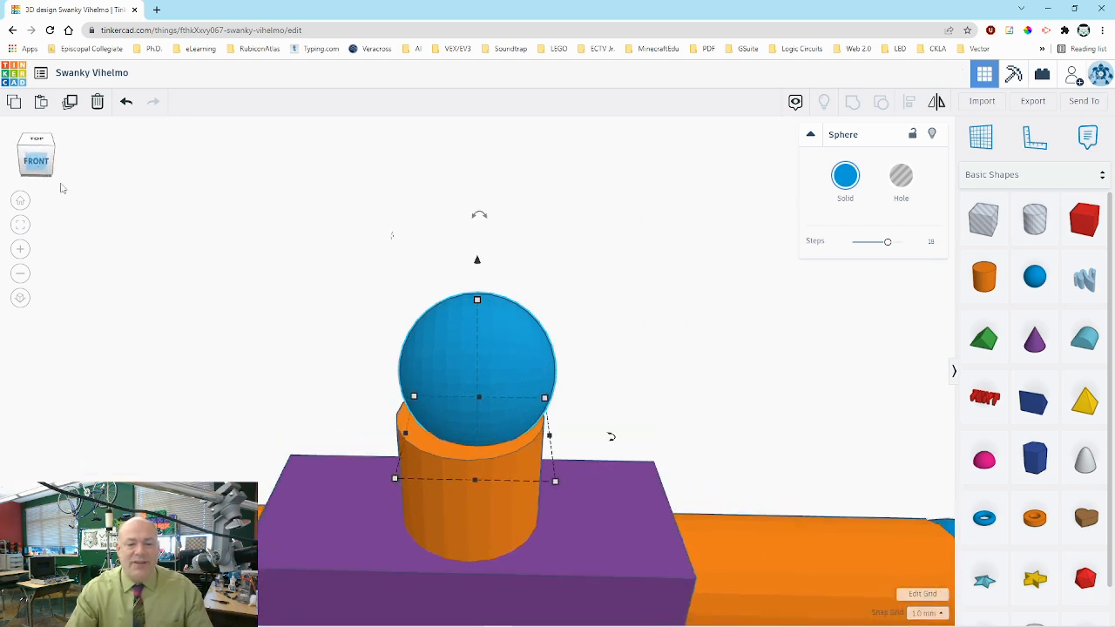
click(773, 390)
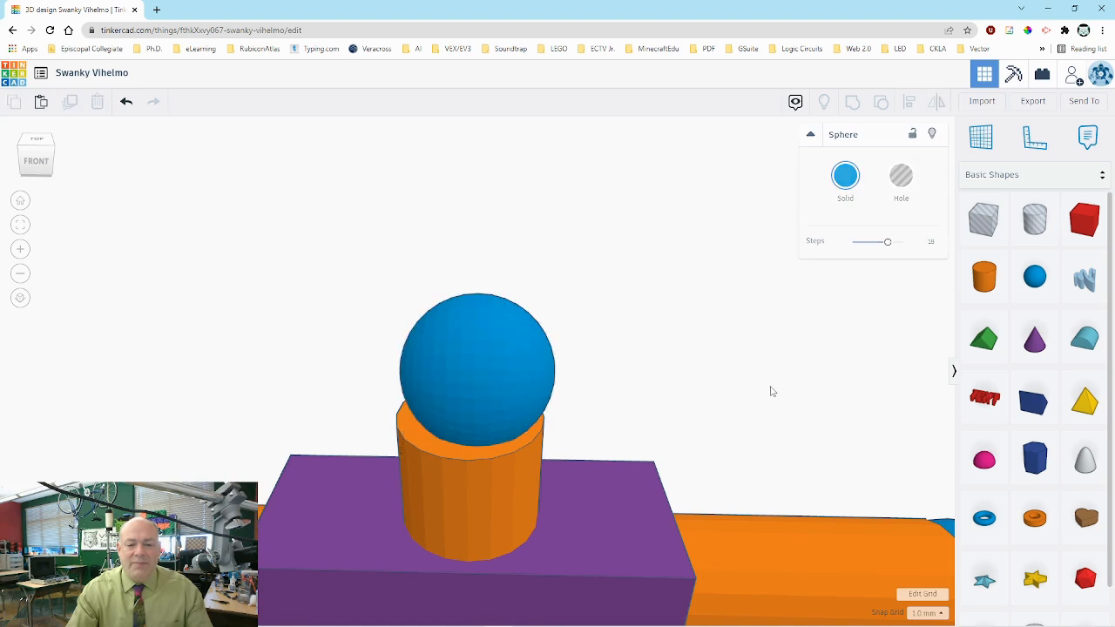
click(472, 368)
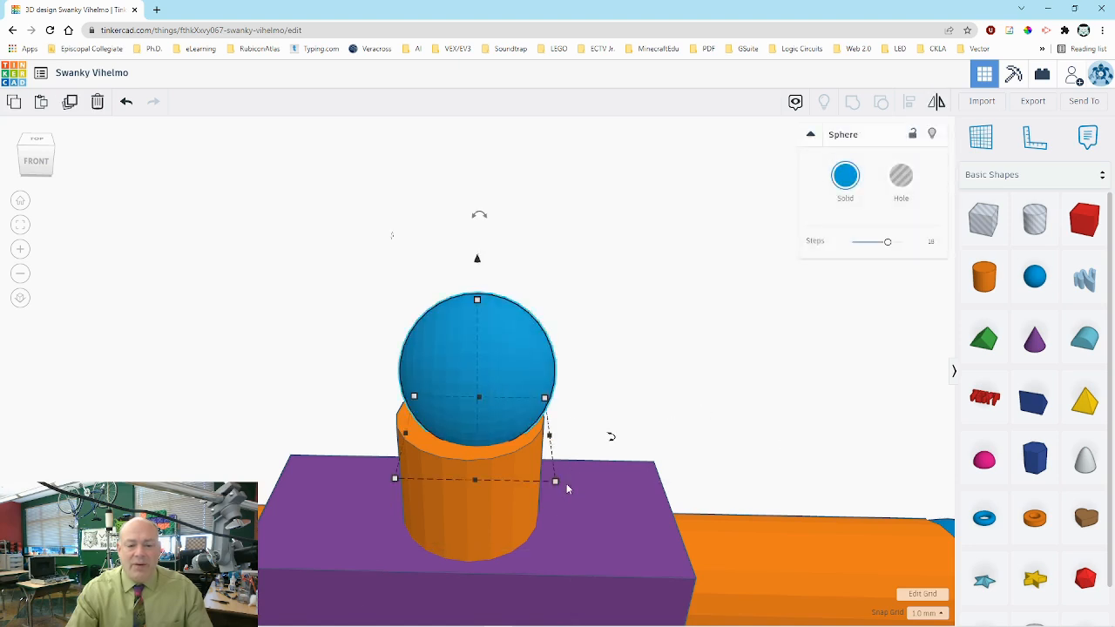
mouse_move(555, 482)
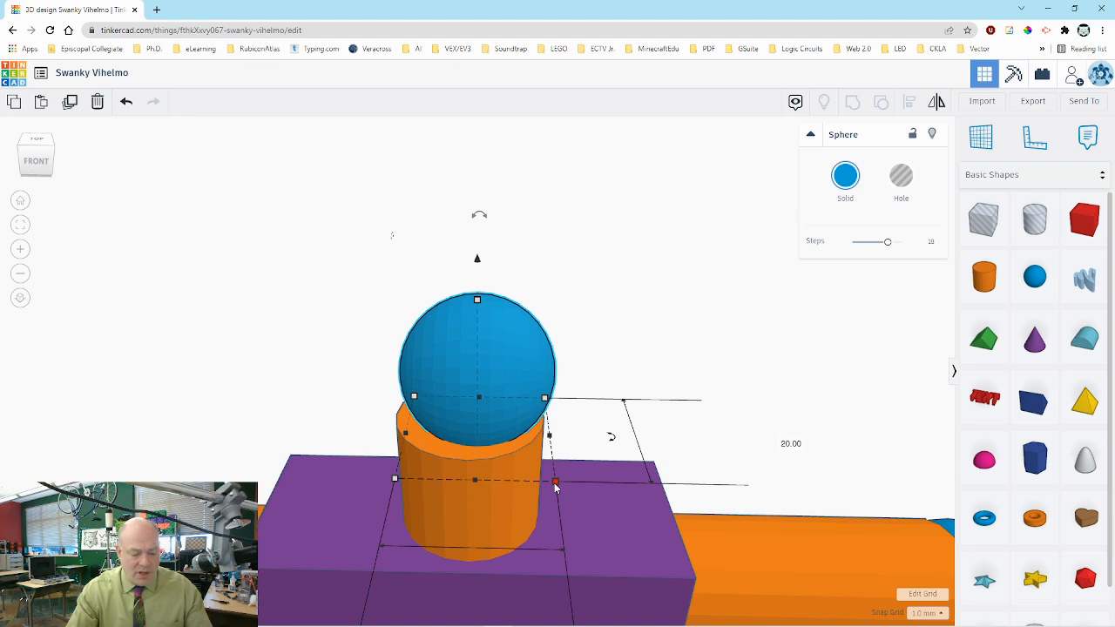
drag(555, 485, 690, 545)
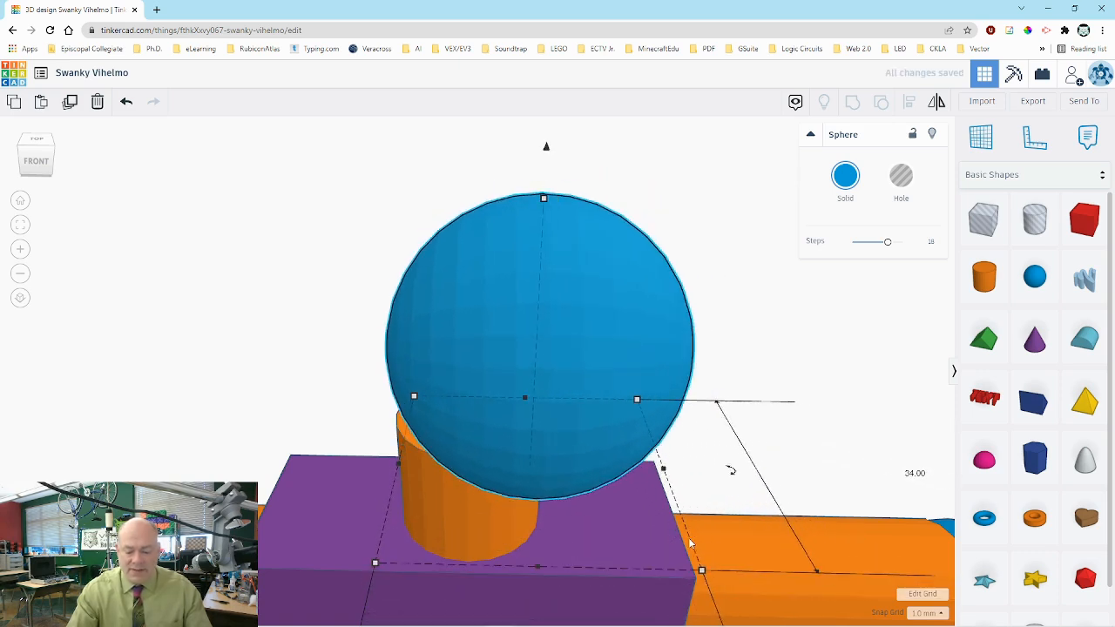
- Nudge the enlarged head sphere sideways until it is centered over the neck as seen from the front
key(Left)
key(Left)
key(Left)
key(Left)
key(Left)
key(Left)
key(Left)
key(Left)
key(Left)
key(Left)
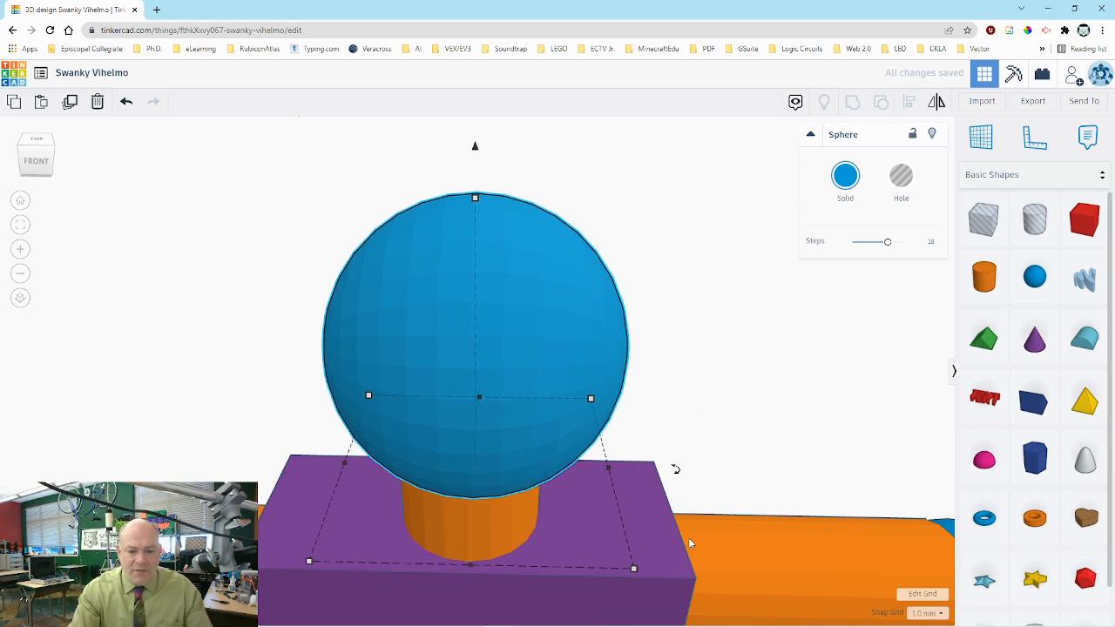
key(Right)
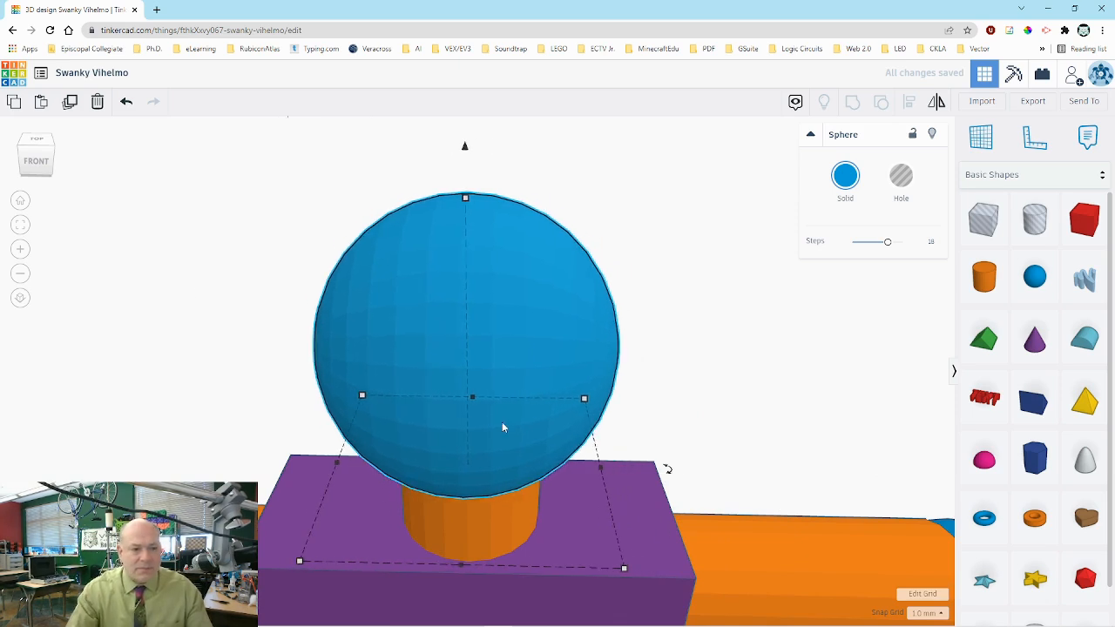
- Center the head sphere front to back over the neck and lower it slightly into the cylinder
drag(34, 170, 70, 169)
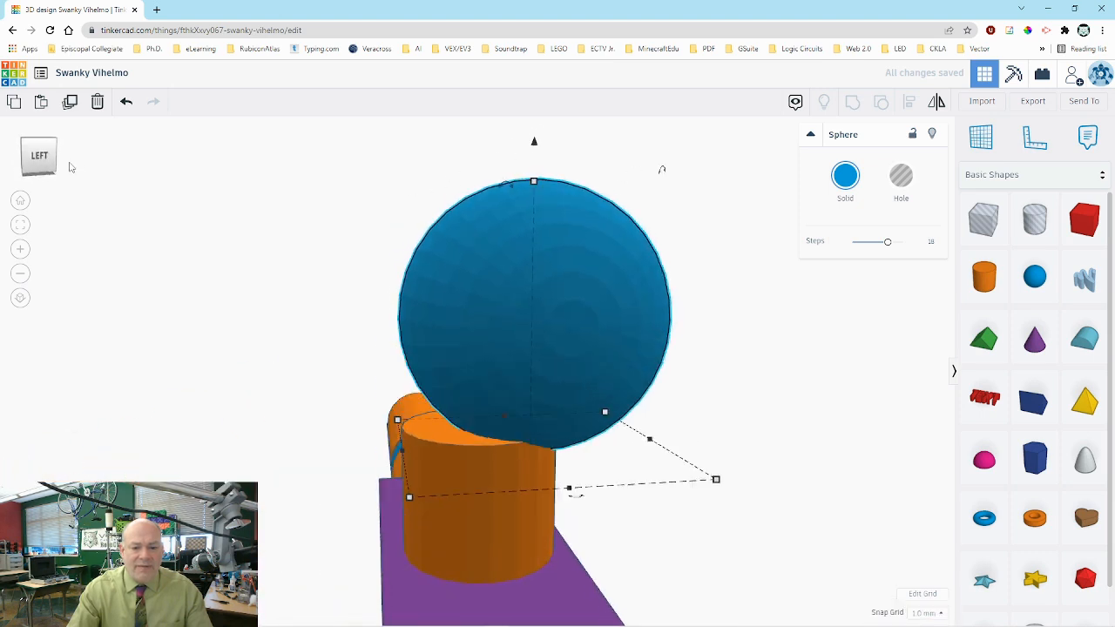
key(Left)
key(Left)
key(Left)
key(Left)
key(Left)
key(Left)
key(Left)
key(Left)
key(Left)
key(Left)
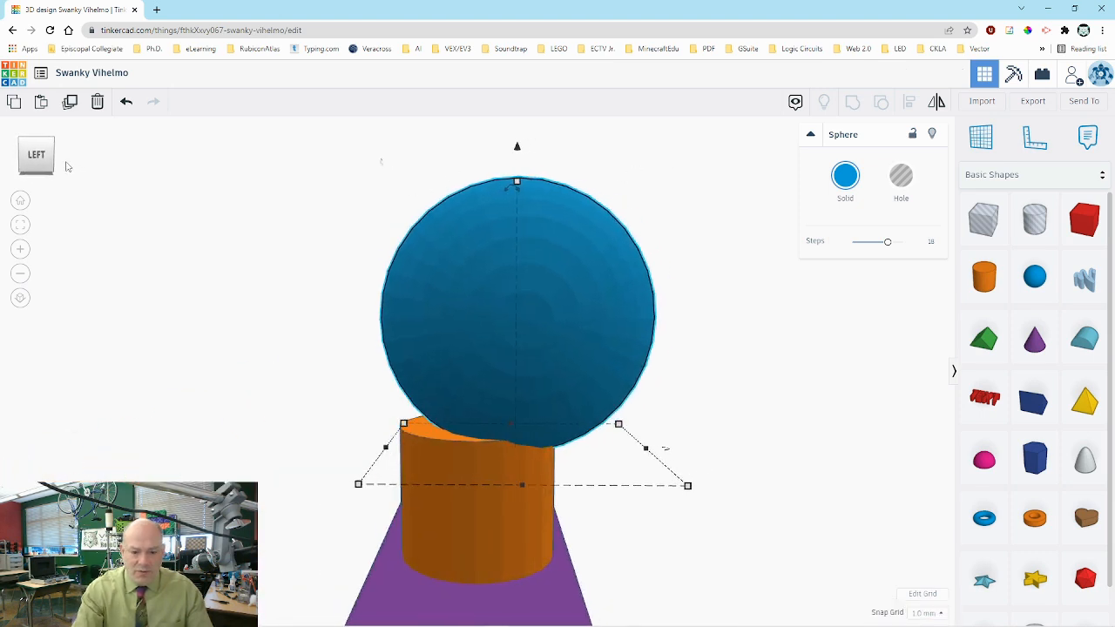
key(Right)
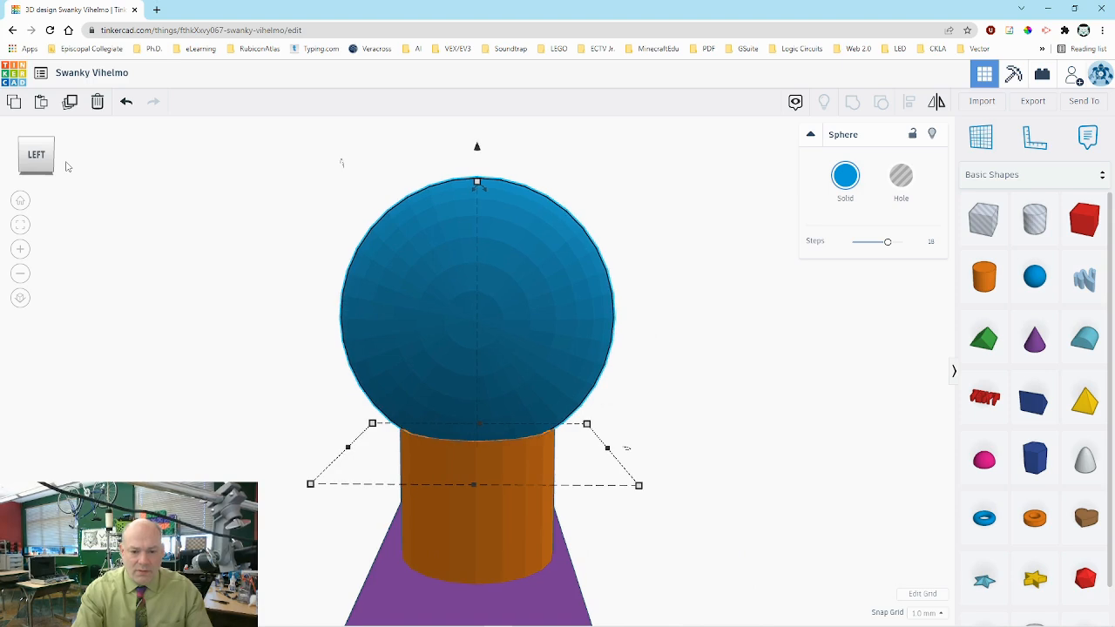
key(ctrl+Down)
key(ctrl+Down)
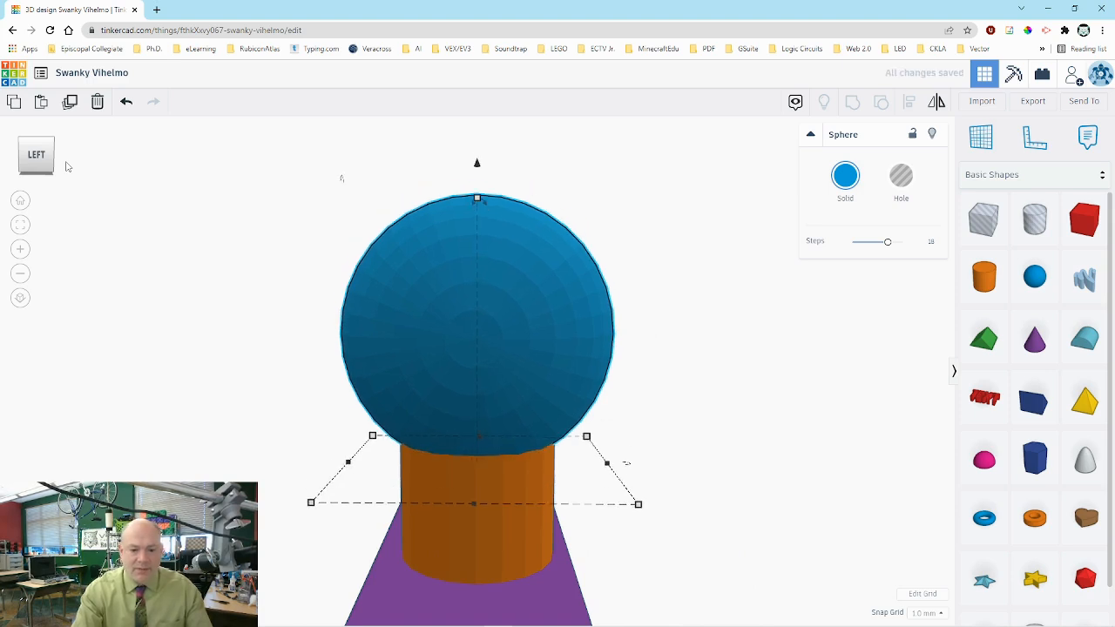
click(153, 281)
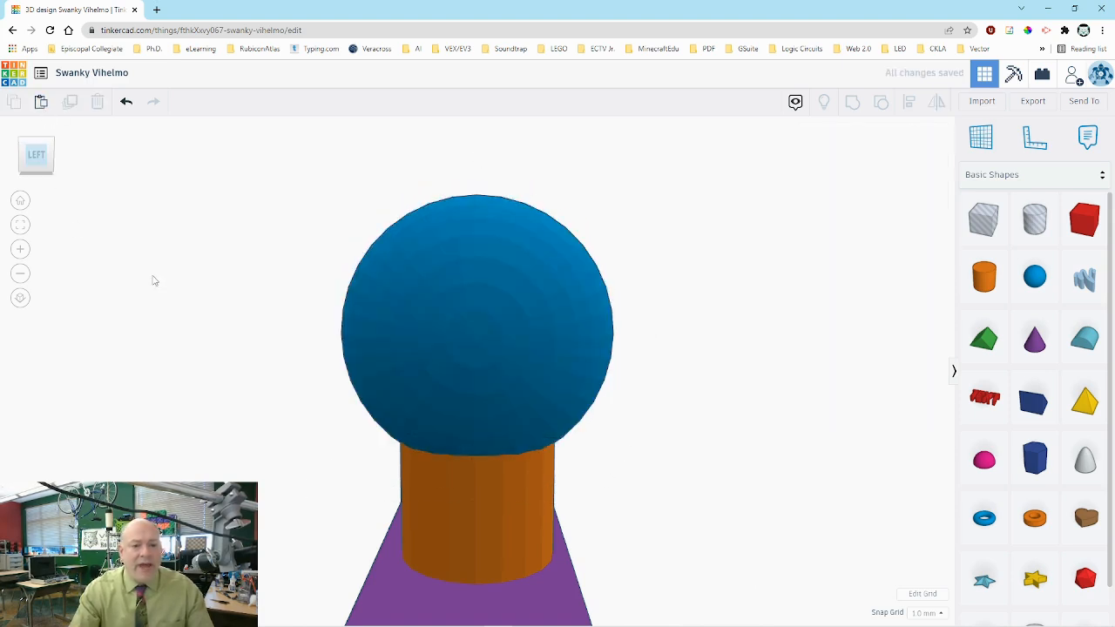
scroll(108, 291, down, 3)
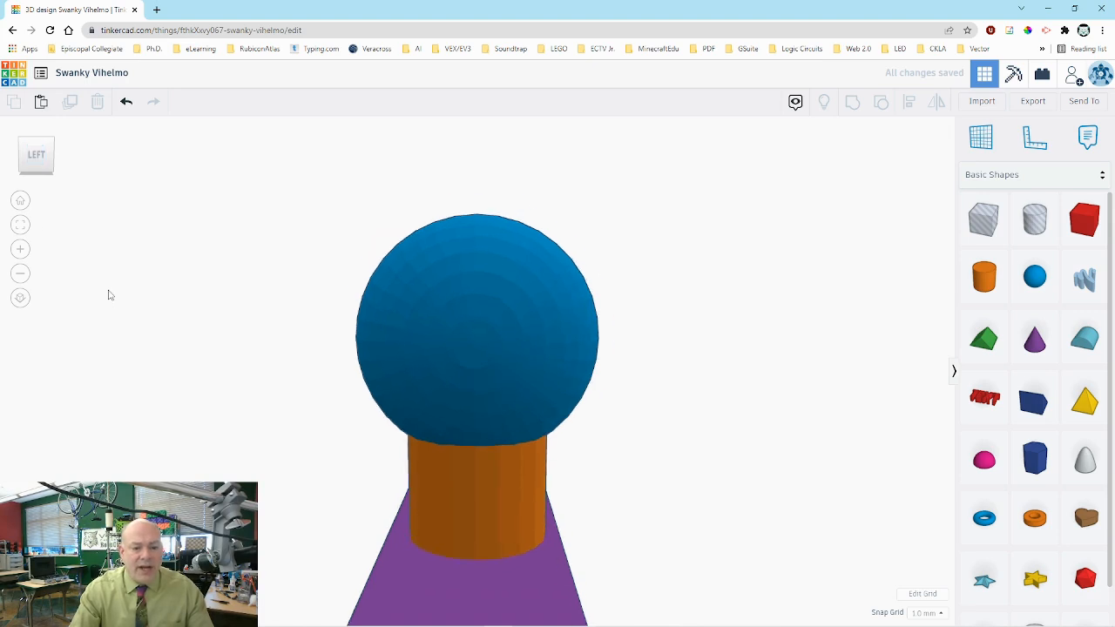
click(55, 195)
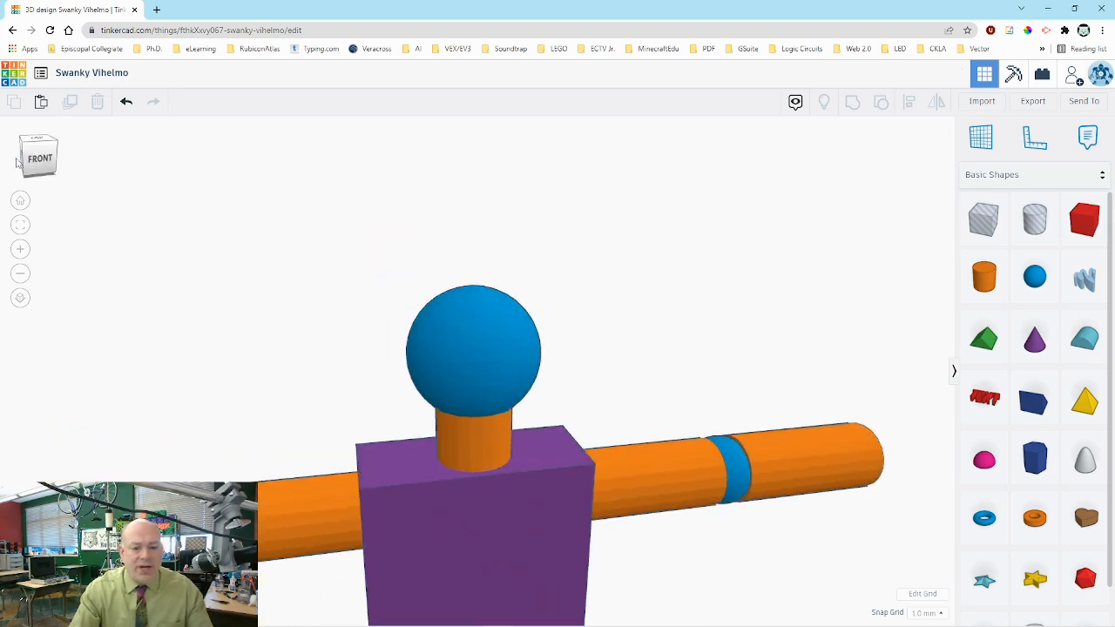
drag(262, 472, 252, 424)
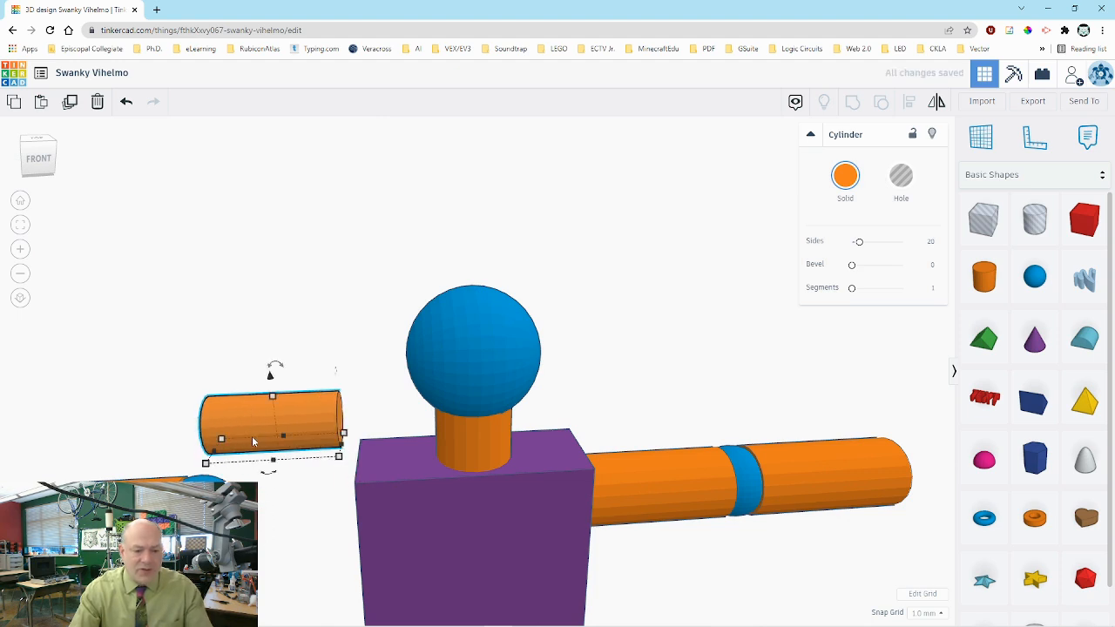
key(ctrl+z)
drag(141, 502, 133, 460)
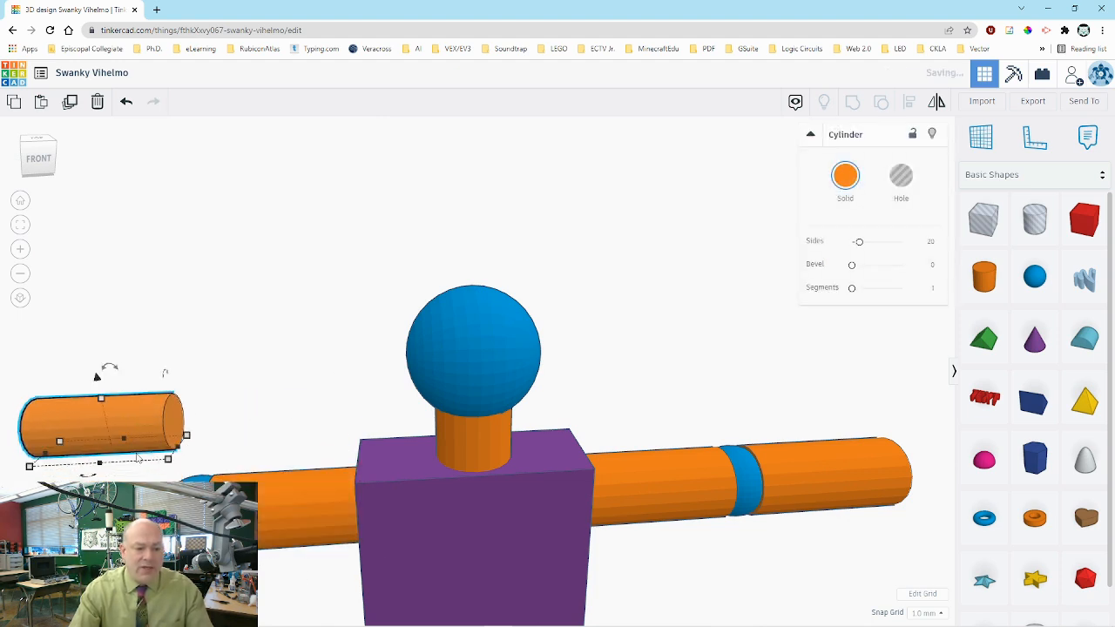
key(ctrl+z)
- Check the complete figure from the front with nothing selected
drag(38, 167, 160, 169)
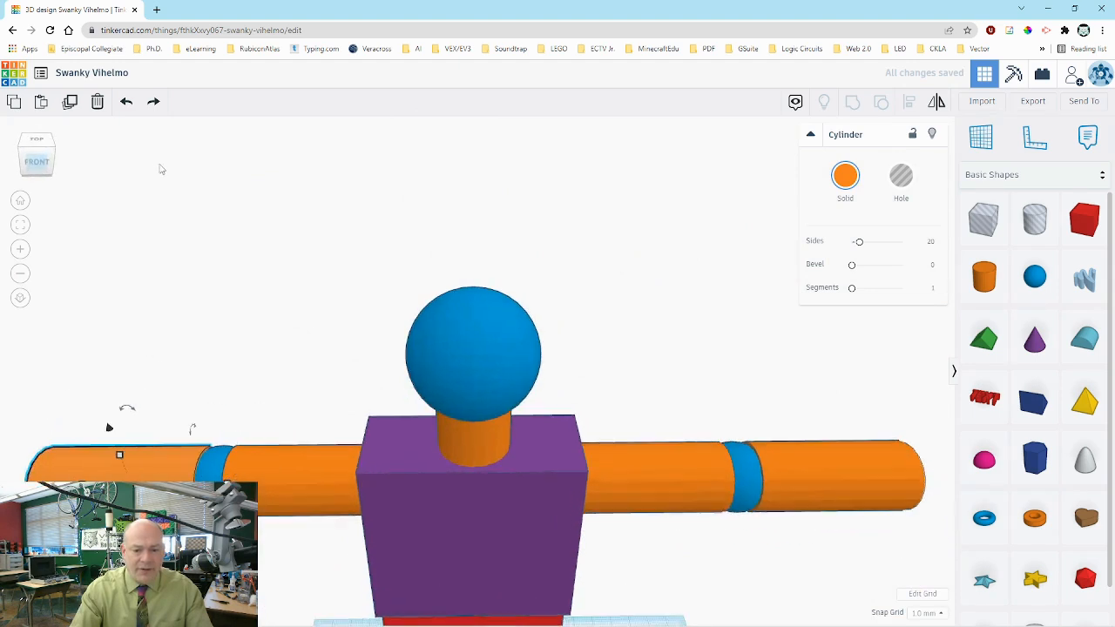
click(288, 257)
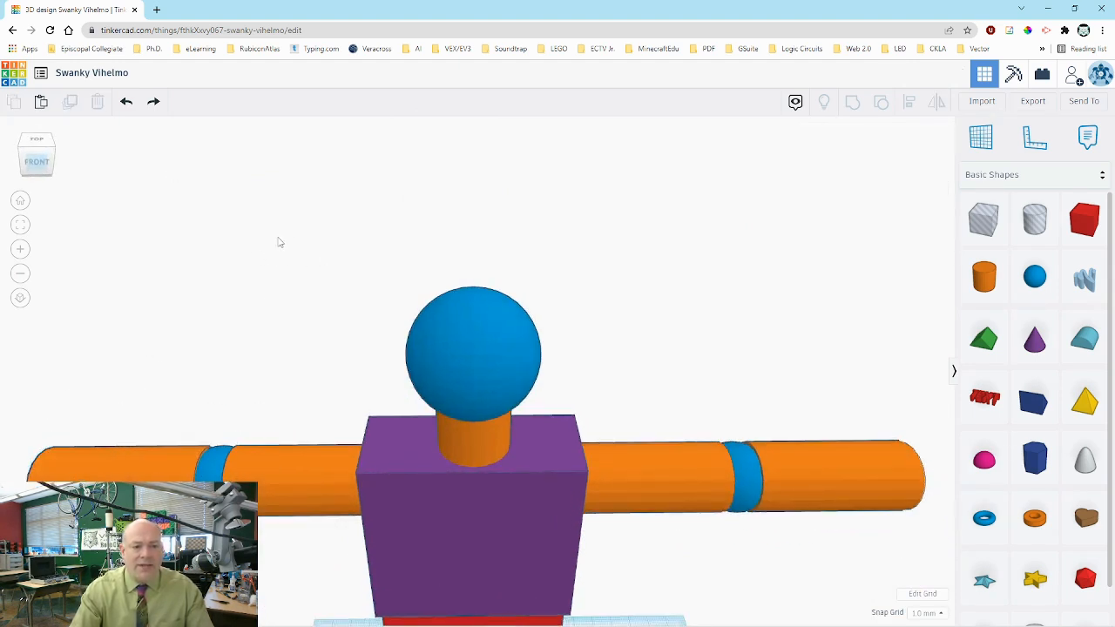
click(20, 225)
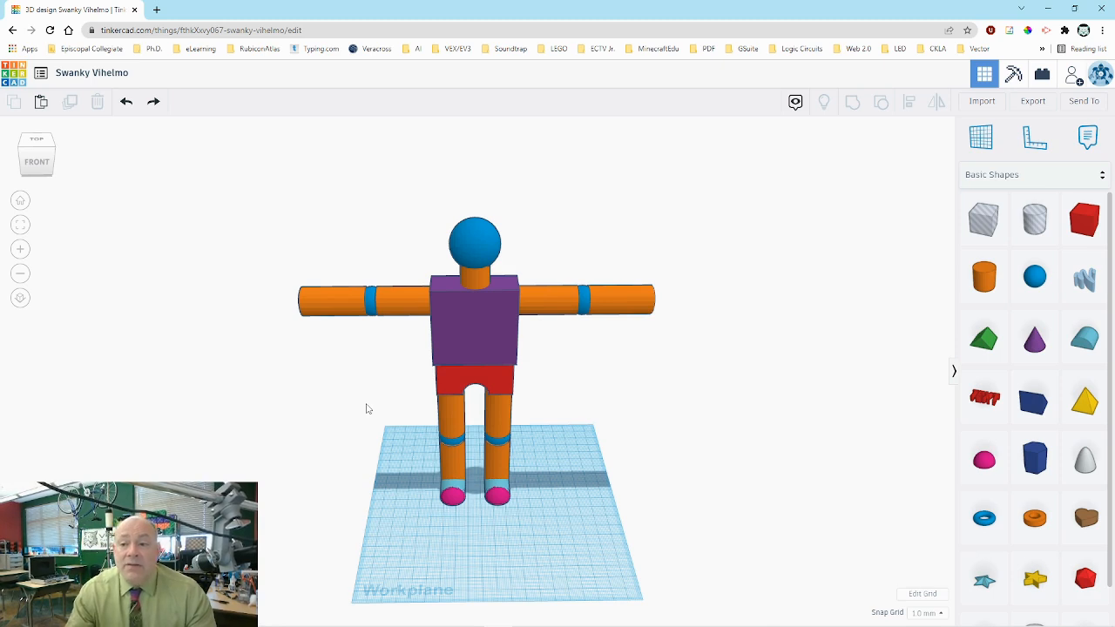
click(1033, 102)
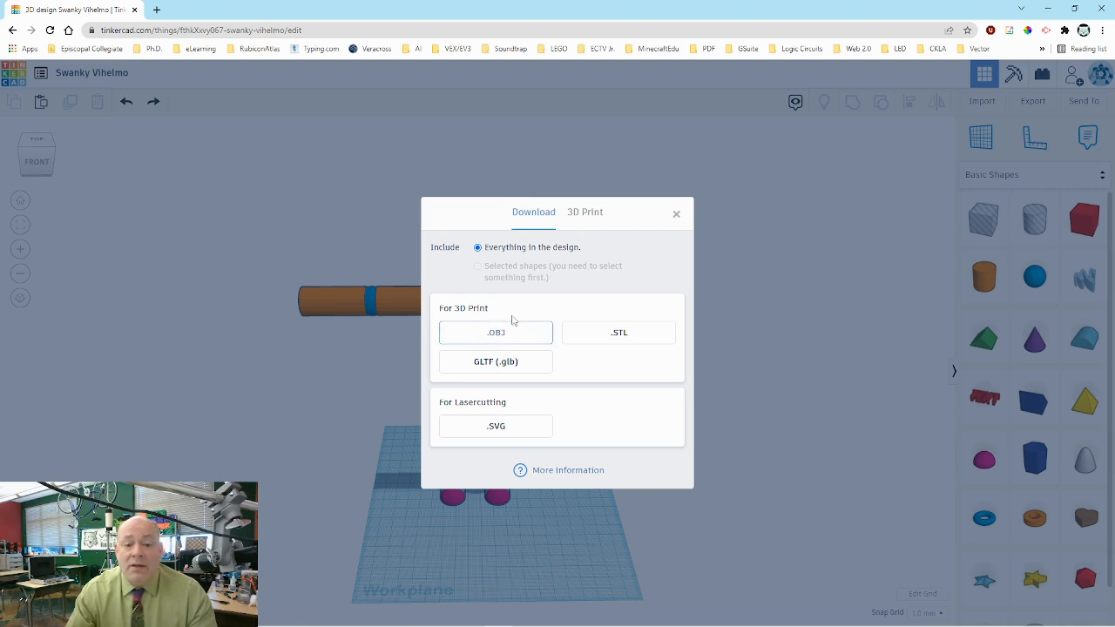
click(494, 335)
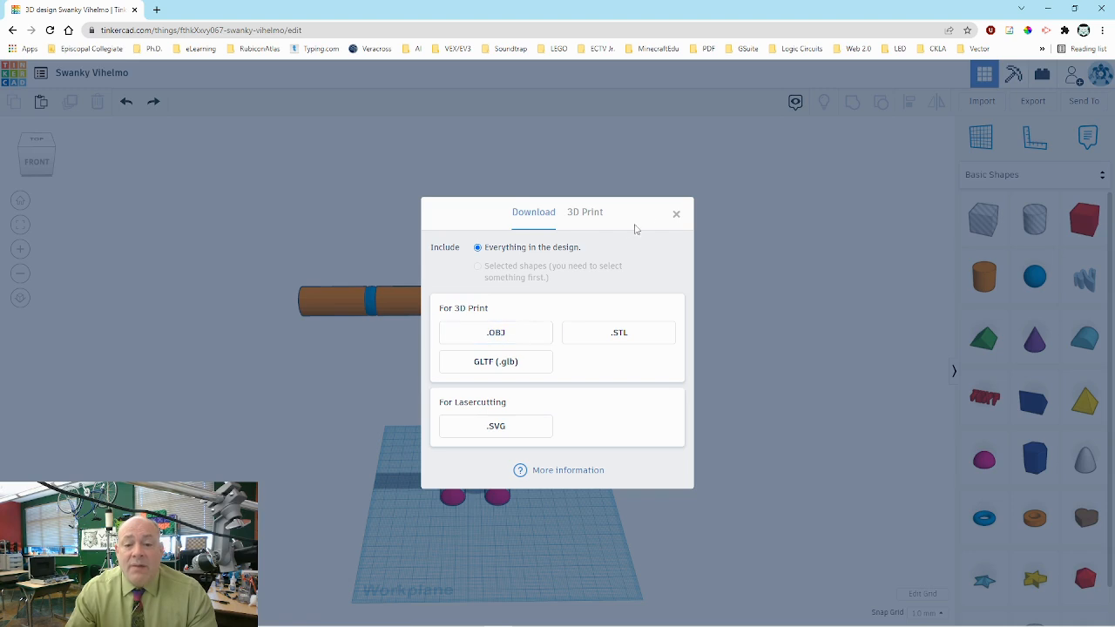
click(676, 216)
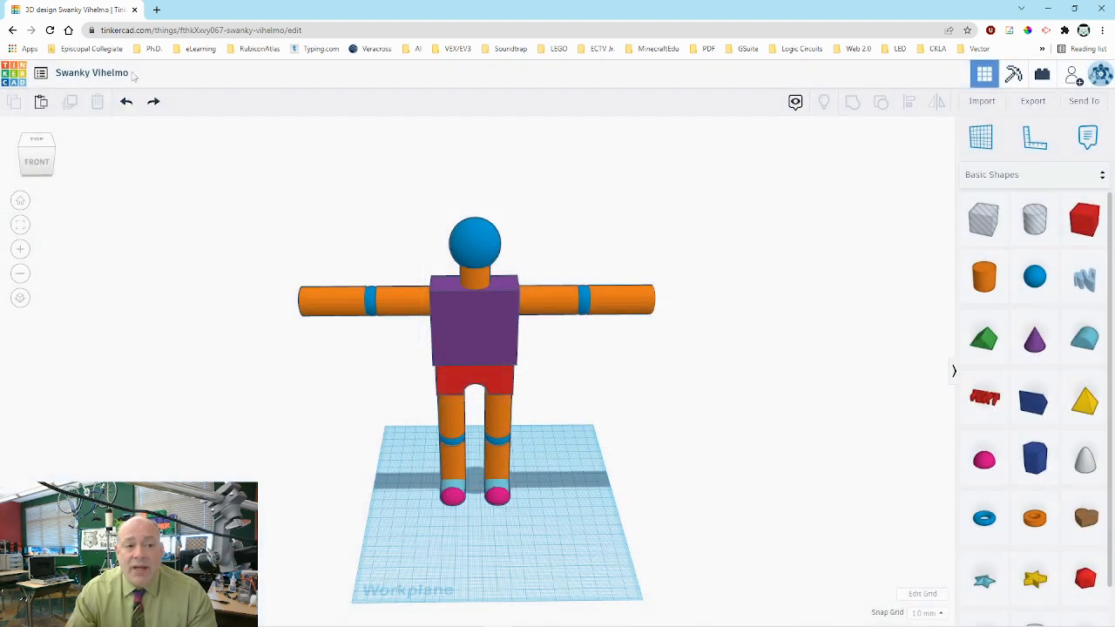
click(127, 75)
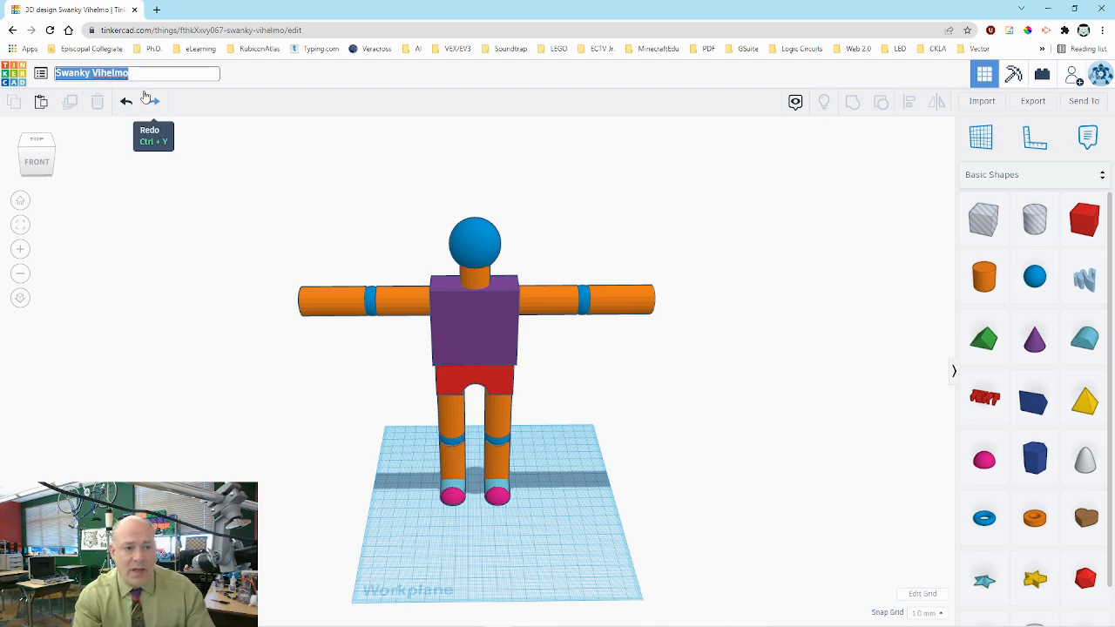
click(242, 154)
click(129, 75)
click(179, 149)
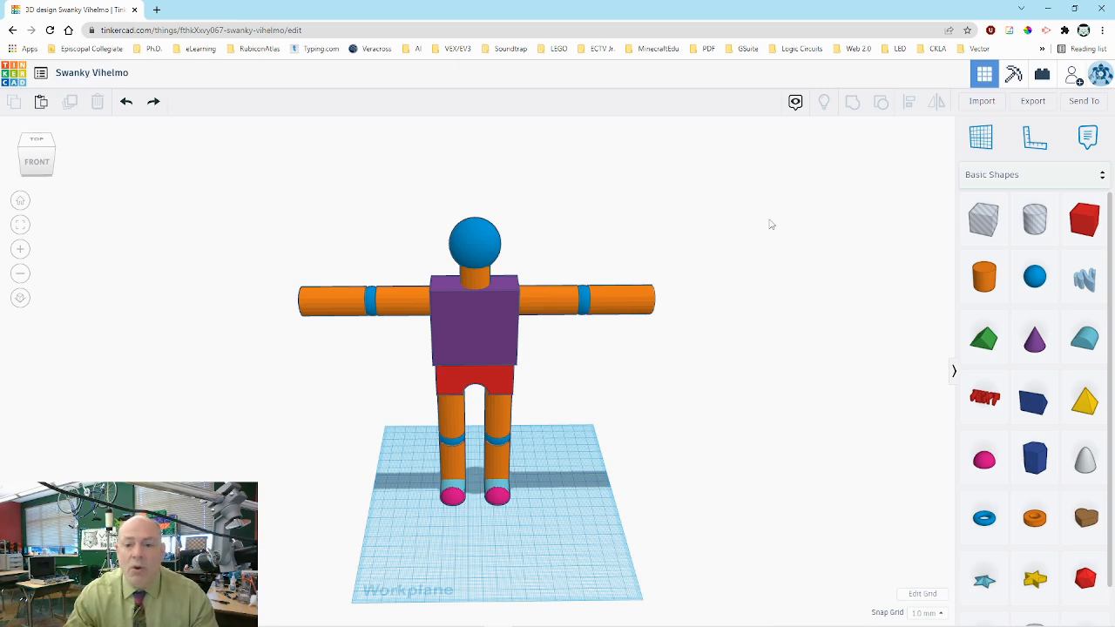
- Export everything in the design as an OBJ file
click(1030, 104)
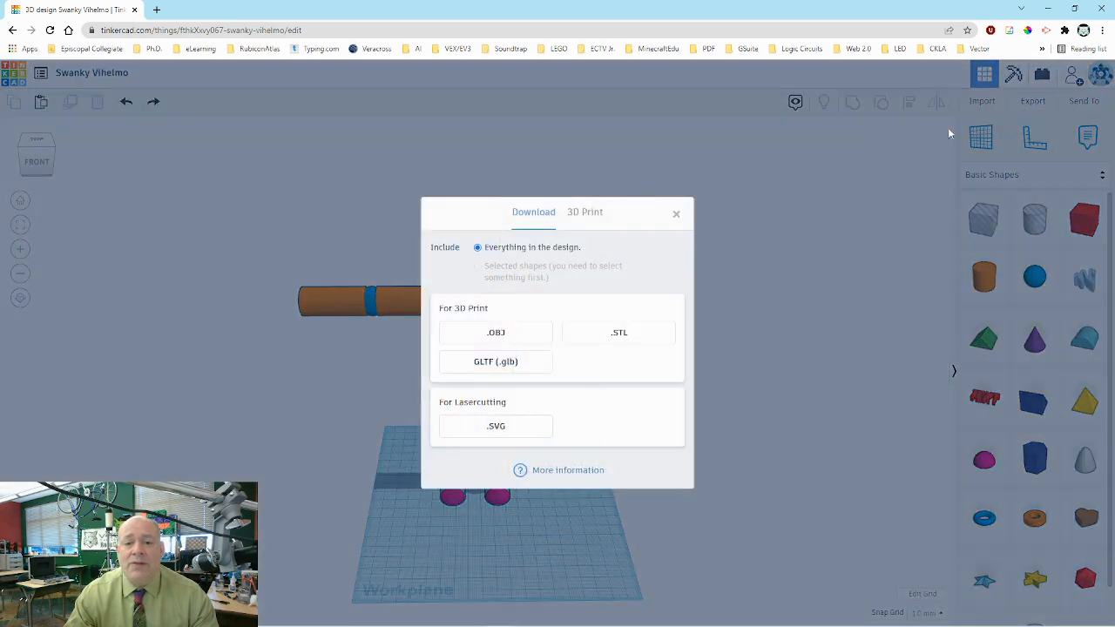
click(493, 330)
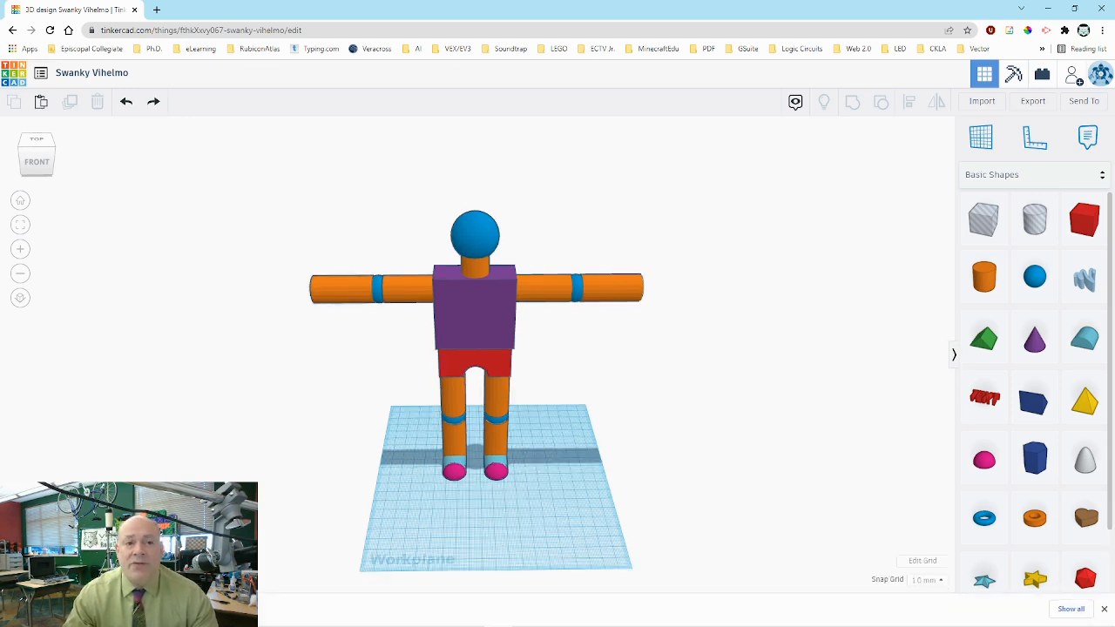
- Search Google for mixamo in a new browser tab and open the Mixamo website
click(158, 11)
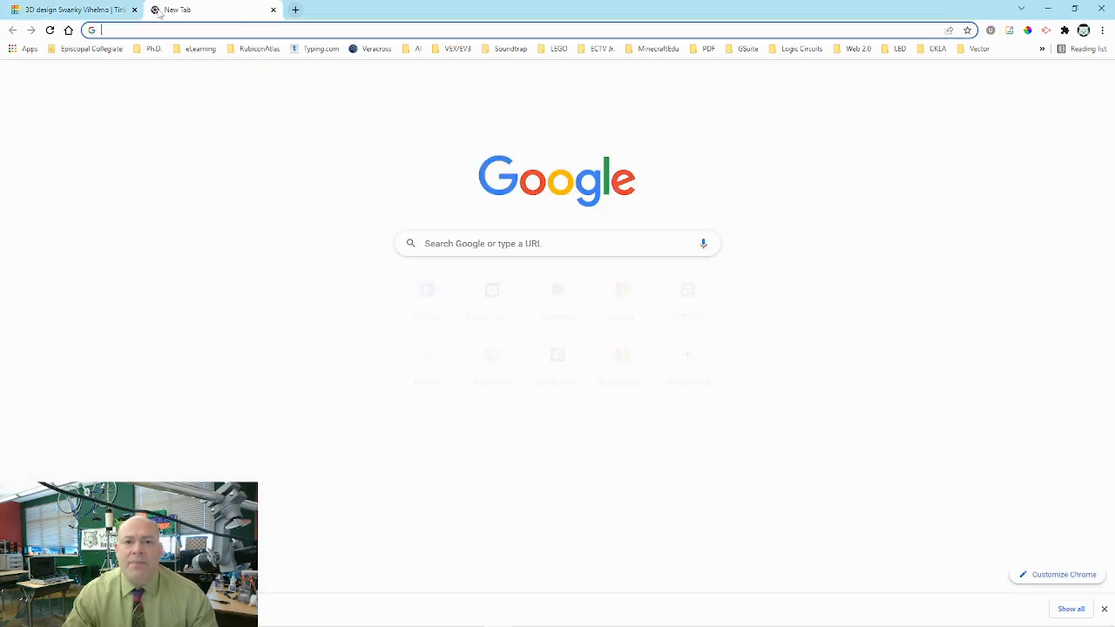
click(471, 240)
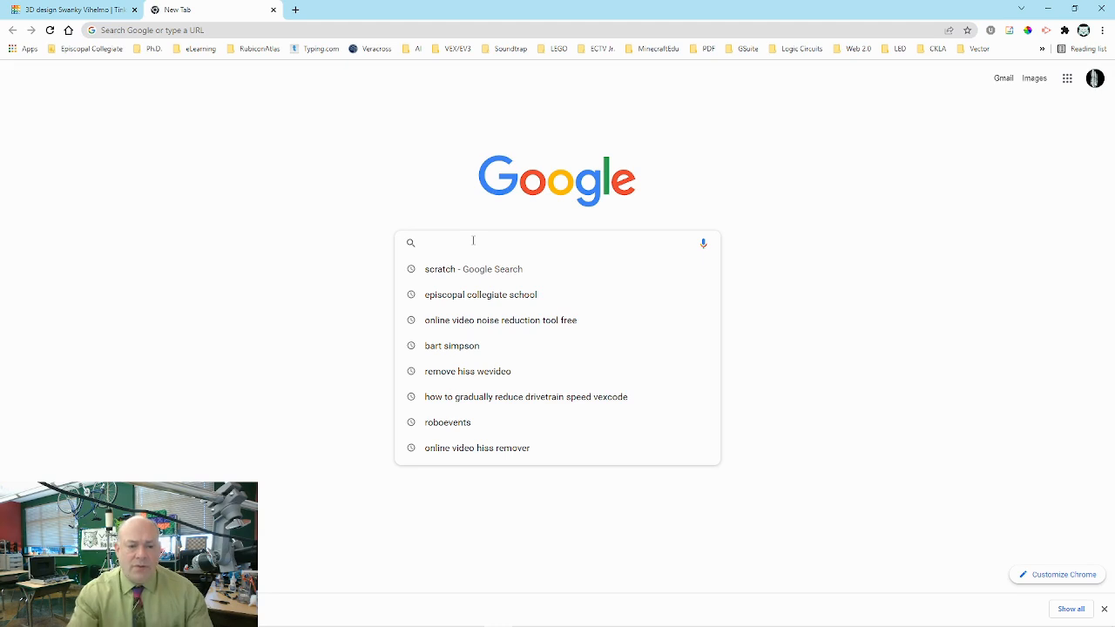
text(mixamo)
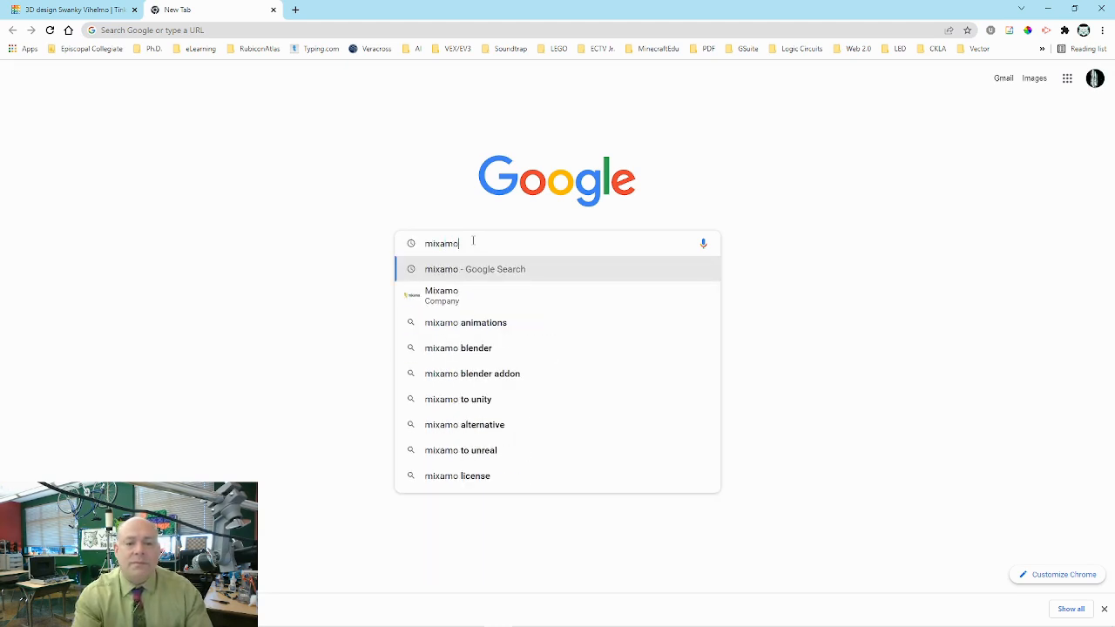
key(Return)
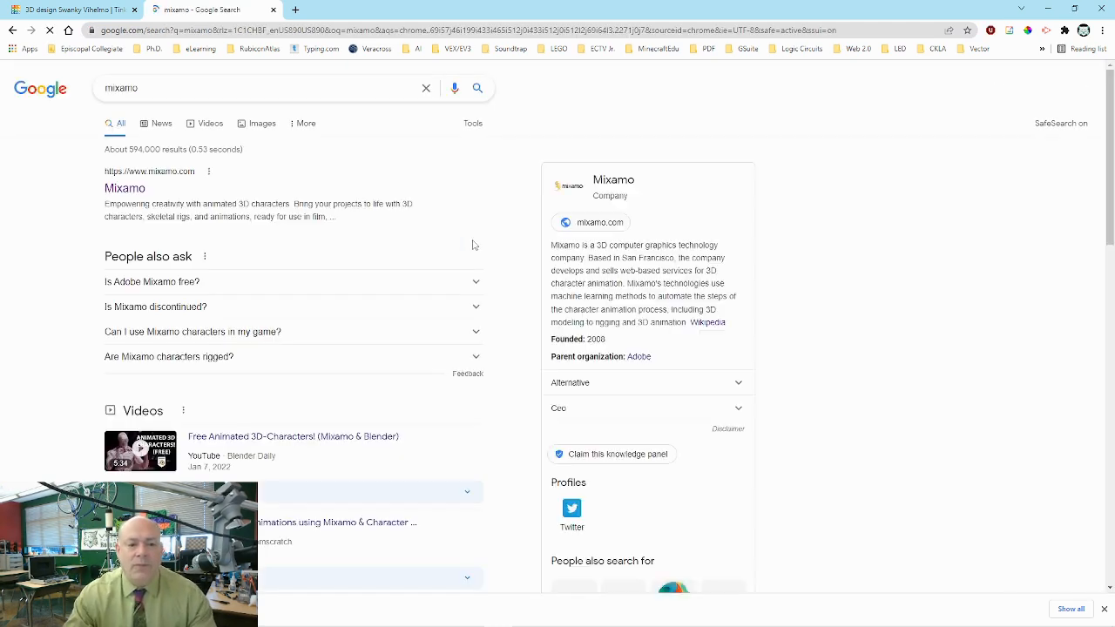
click(125, 188)
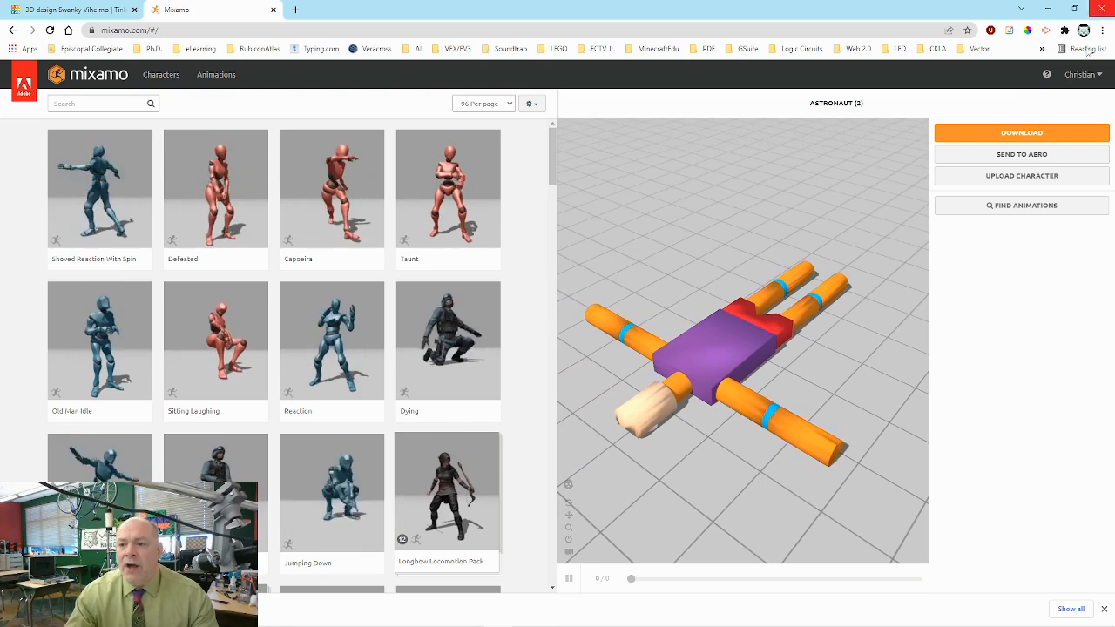
click(1087, 73)
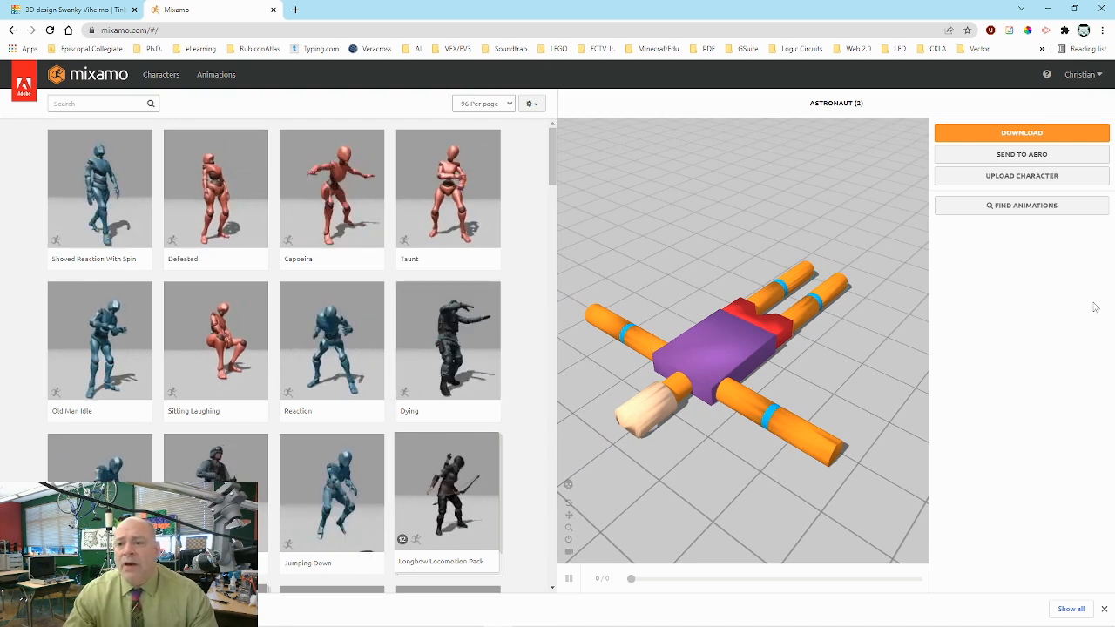
- Upload Swanky Vihelmo.zip from the Downloads folder inside Documents as a new character
click(1011, 178)
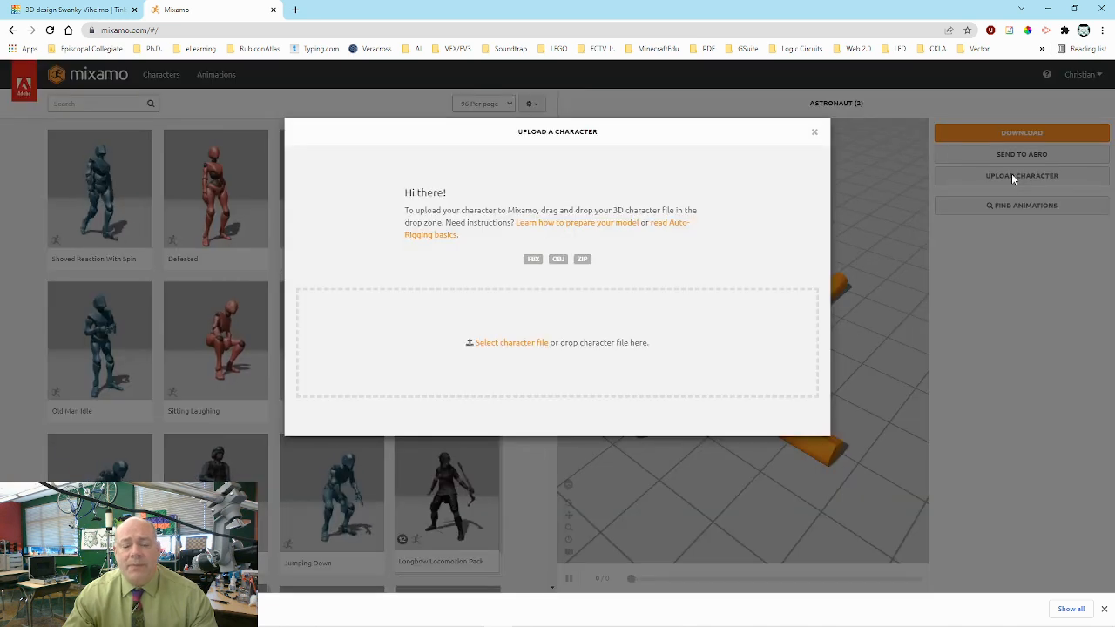
click(512, 343)
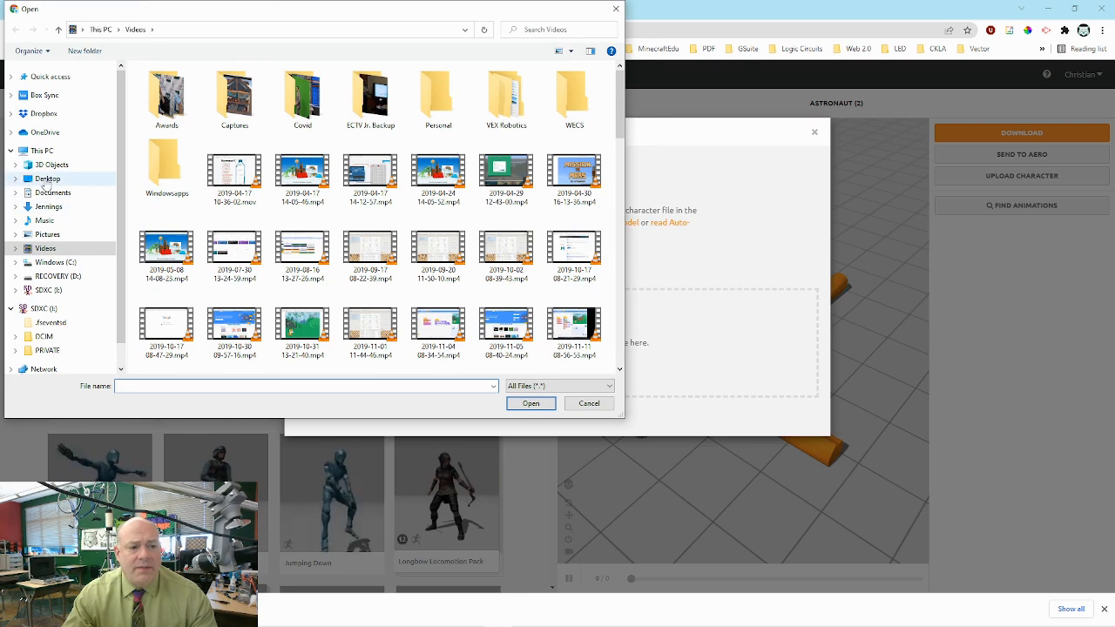
click(45, 178)
click(50, 192)
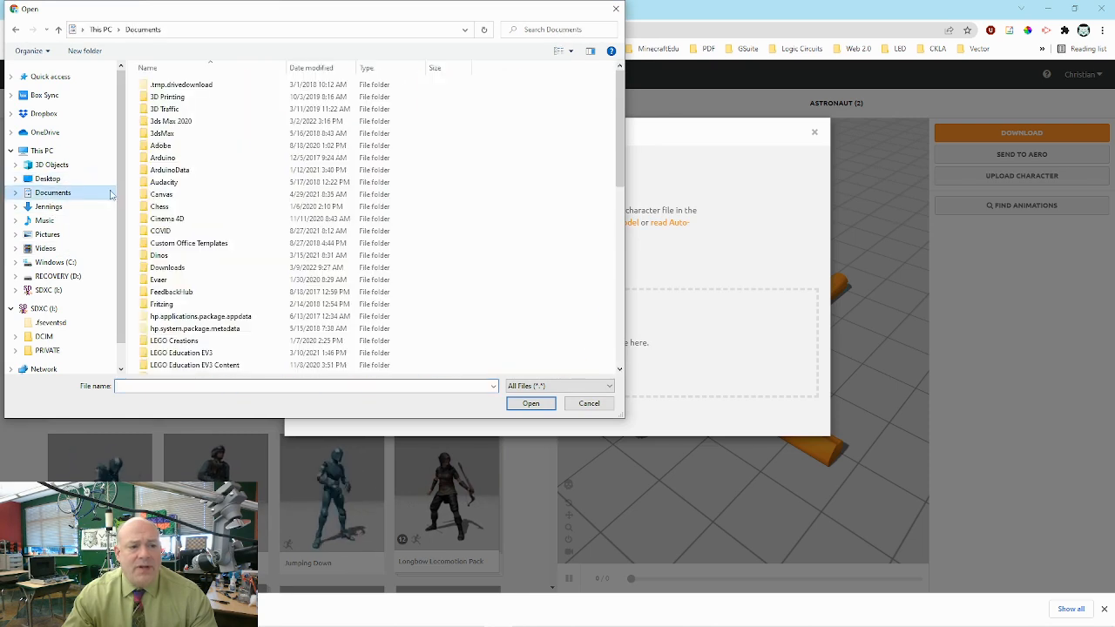
double_click(176, 268)
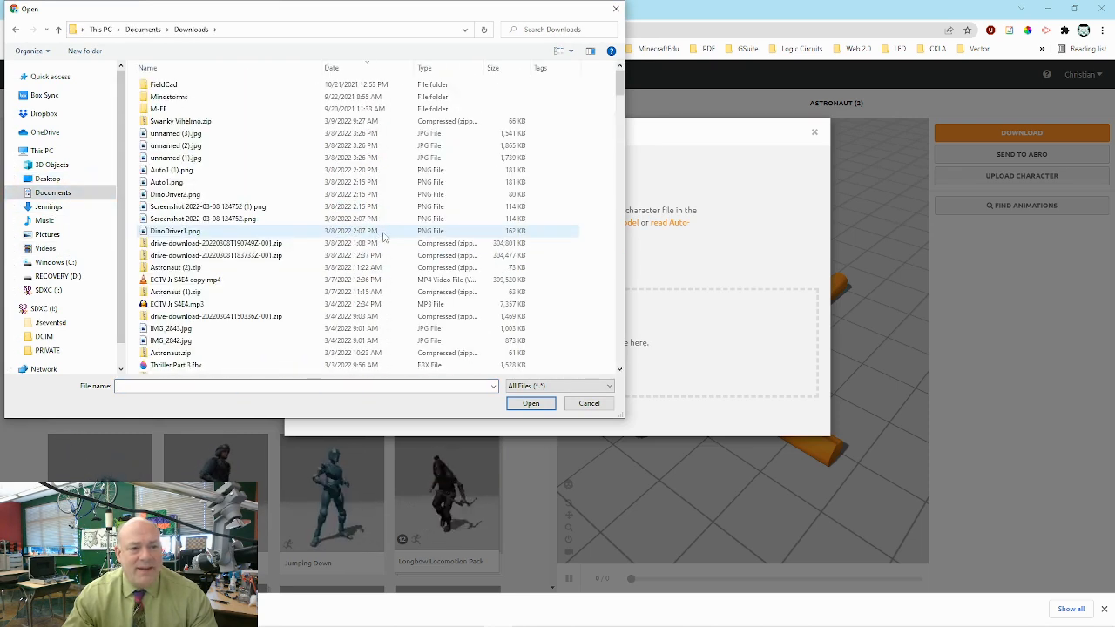
click(177, 122)
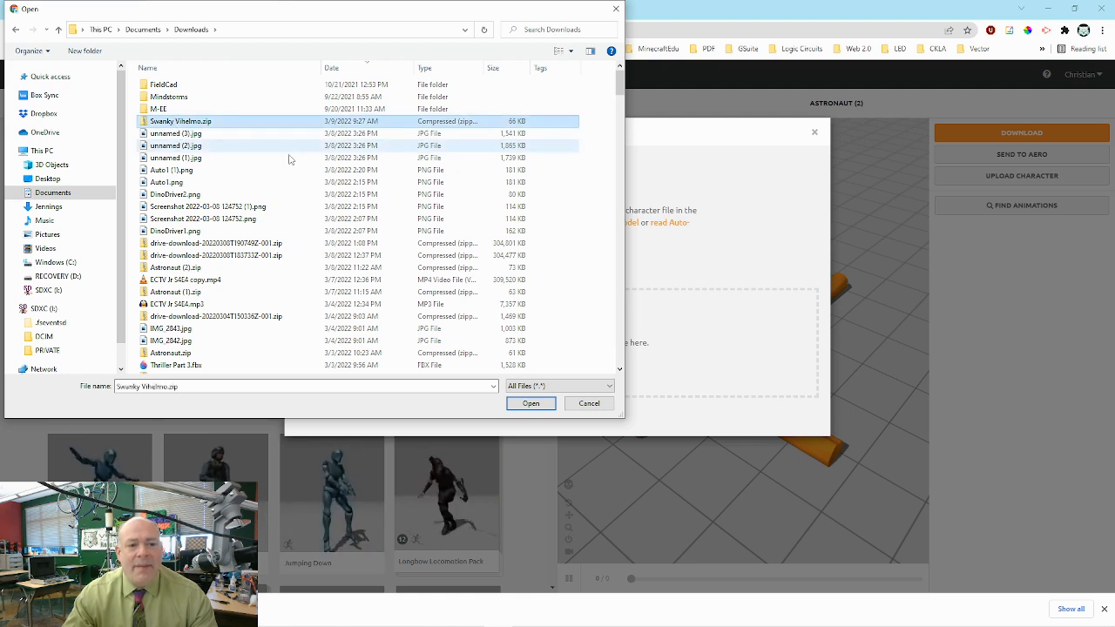
click(531, 403)
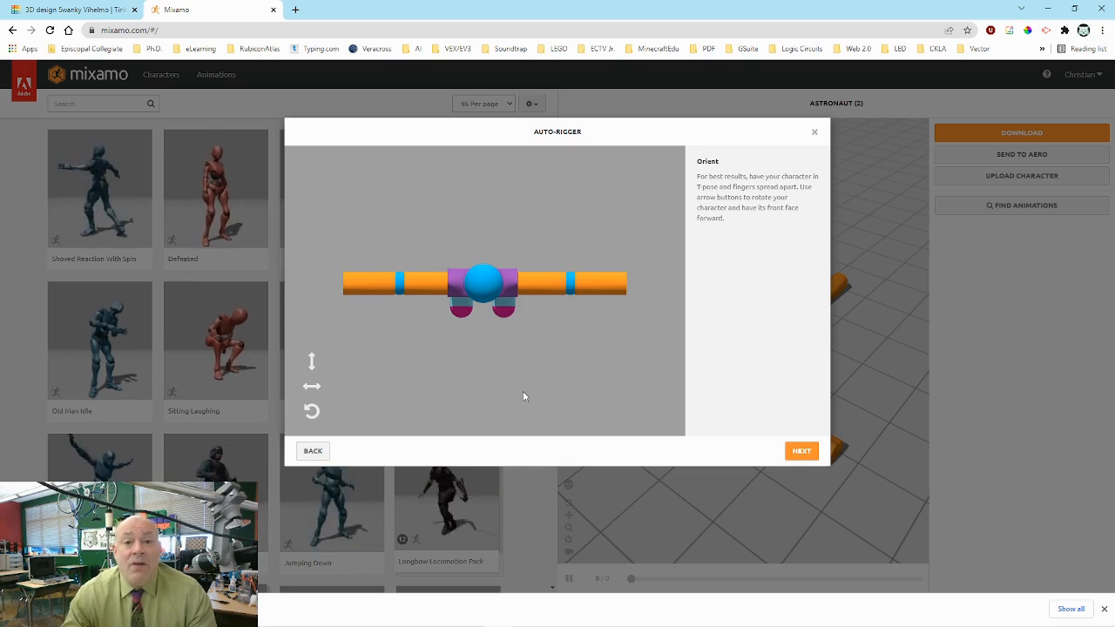
- Rotate the character on the X-axis until it stands upright facing forward, and proceed to marker placement
click(311, 366)
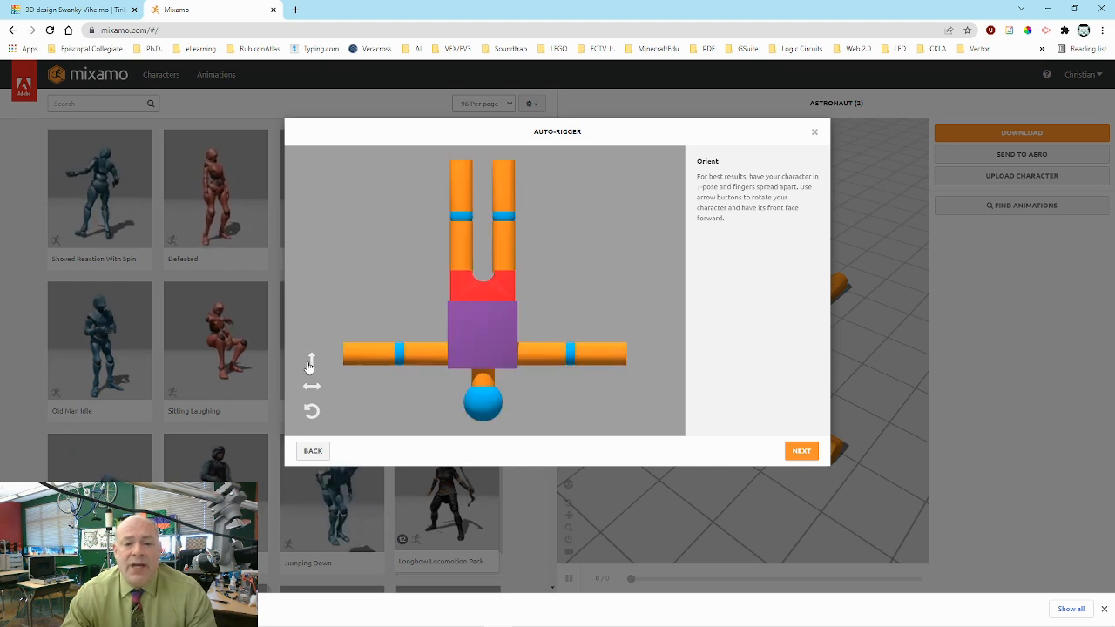
click(311, 364)
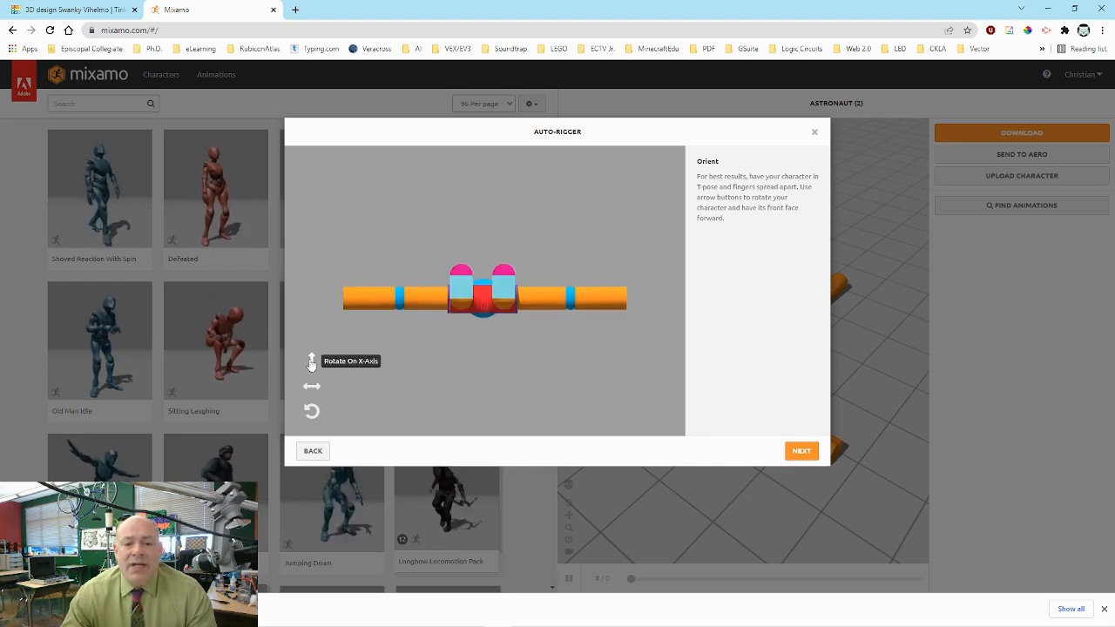
click(311, 364)
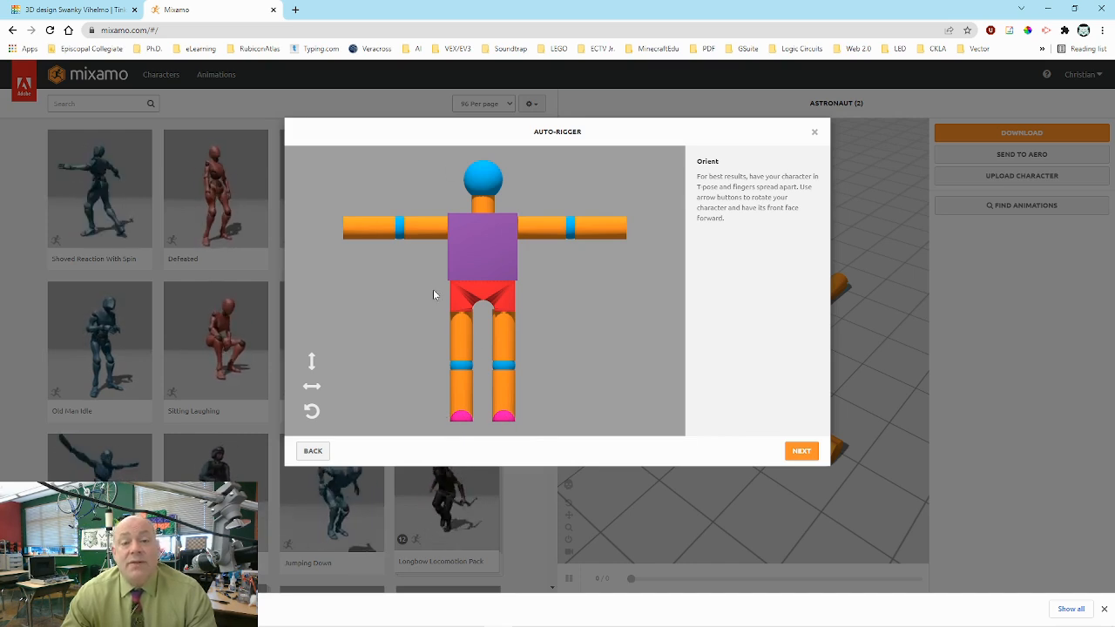
click(805, 454)
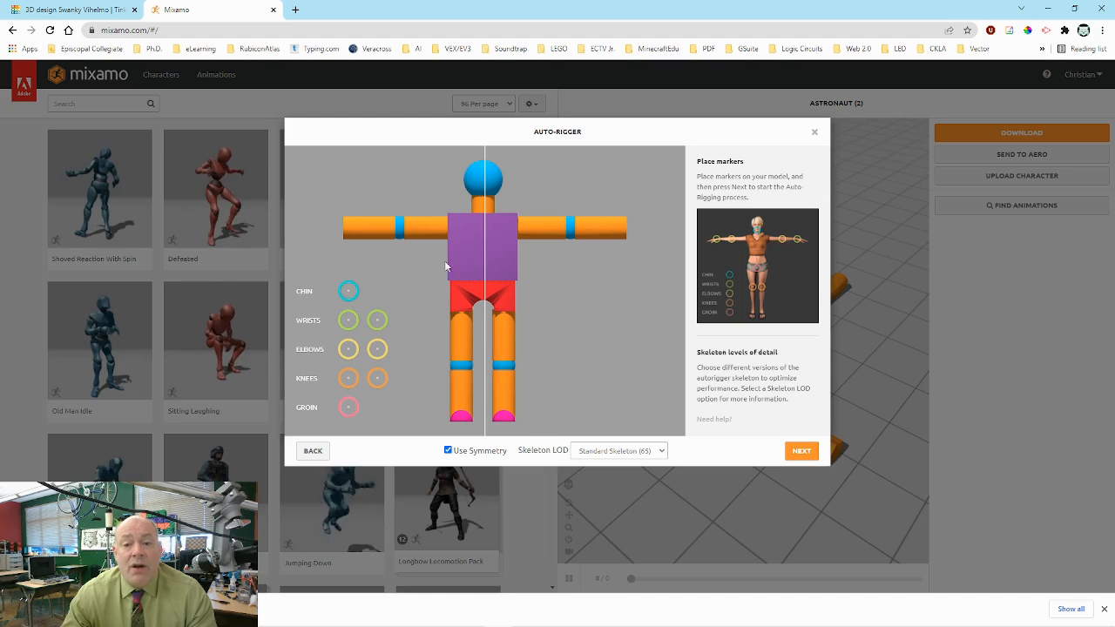
- Place the chin, wrist, elbow, knee and groin markers on the matching body parts with symmetry on
mouse_move(349, 291)
mouse_down()
mouse_move(435, 277)
mouse_move(485, 191)
mouse_up()
drag(349, 320, 366, 232)
drag(348, 349, 401, 233)
drag(350, 380, 462, 371)
mouse_move(349, 407)
mouse_down()
mouse_move(366, 403)
mouse_move(453, 256)
mouse_move(485, 284)
mouse_up()
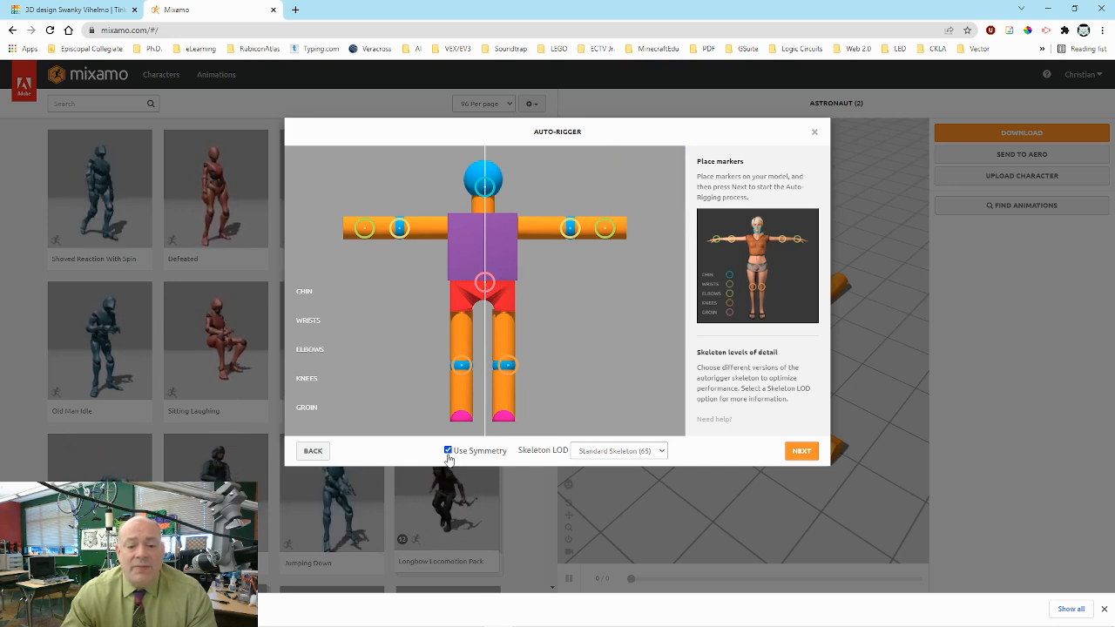
- Turn off symmetry and center the misaligned knee marker on its blue joint, plus the groin and chin markers on the body
click(447, 451)
drag(505, 366, 506, 370)
drag(484, 282, 484, 284)
drag(485, 189, 485, 190)
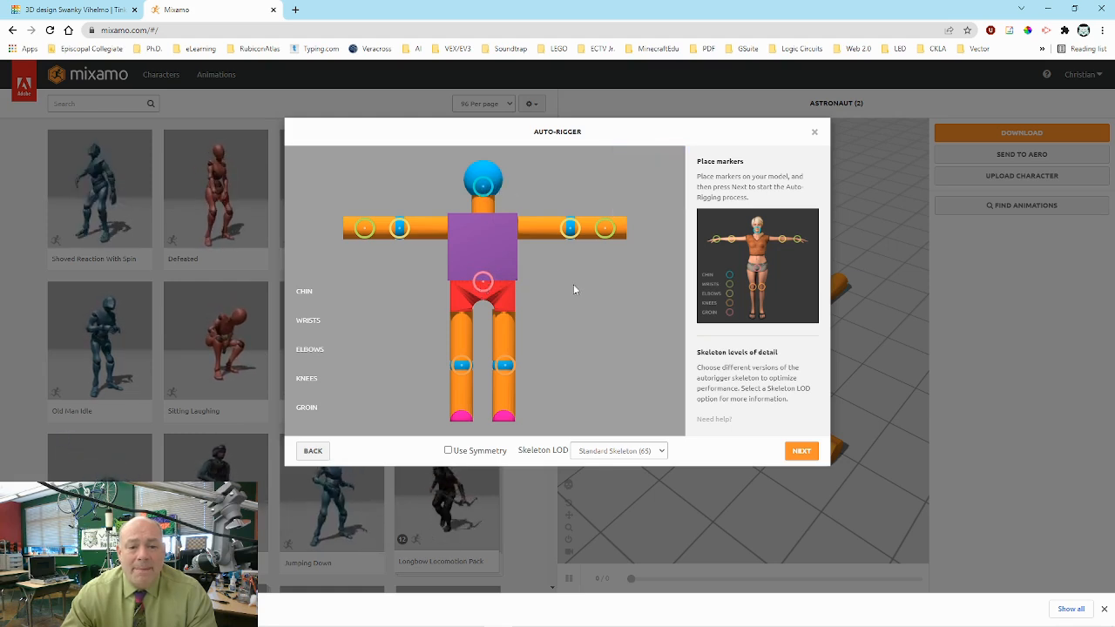
- Auto-rig the character with the No Fingers (25) skeleton and accept it as the replacement for the previous character
click(641, 452)
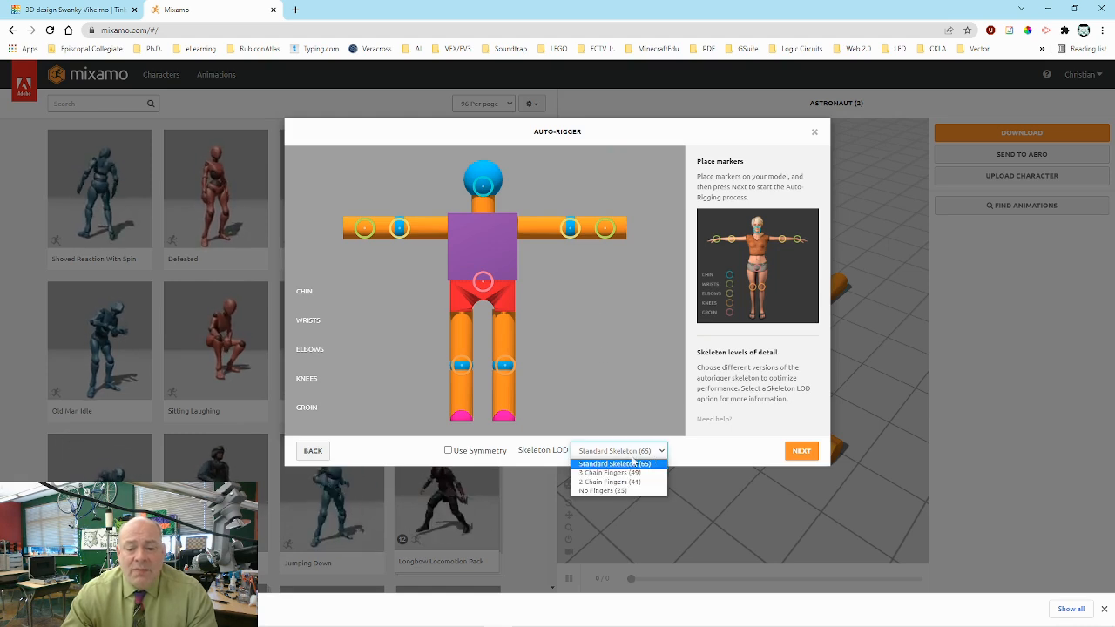
click(601, 491)
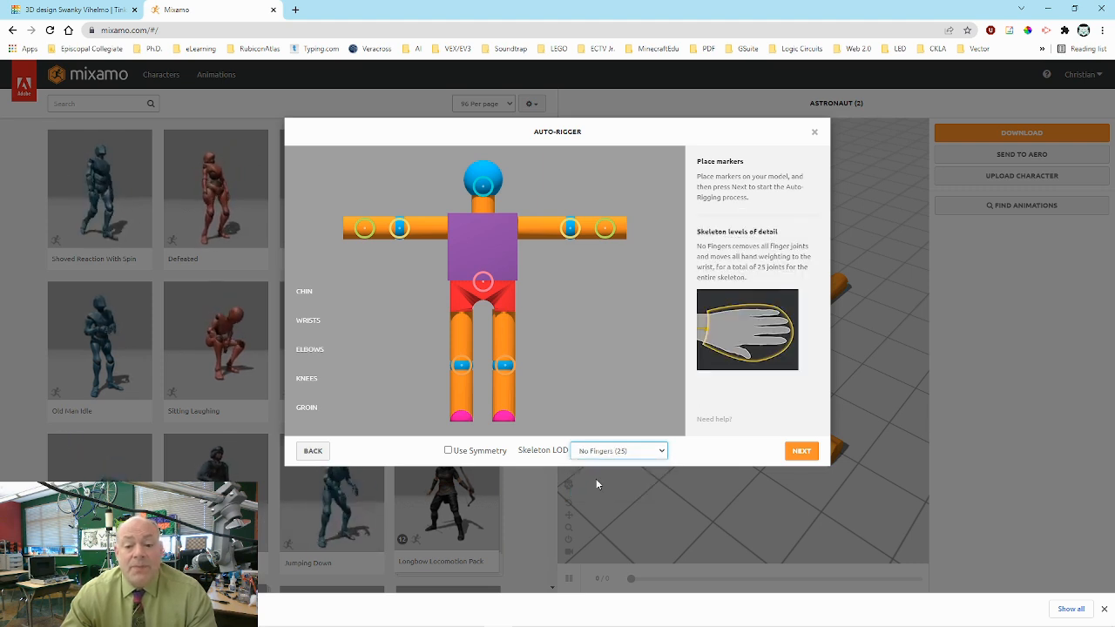
click(801, 453)
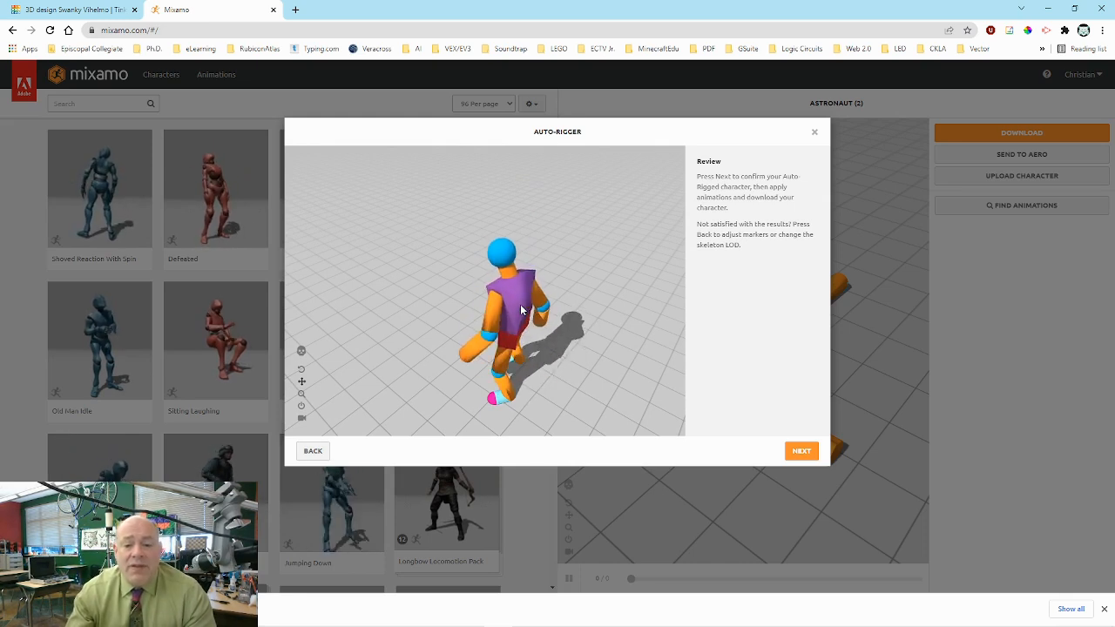
click(801, 451)
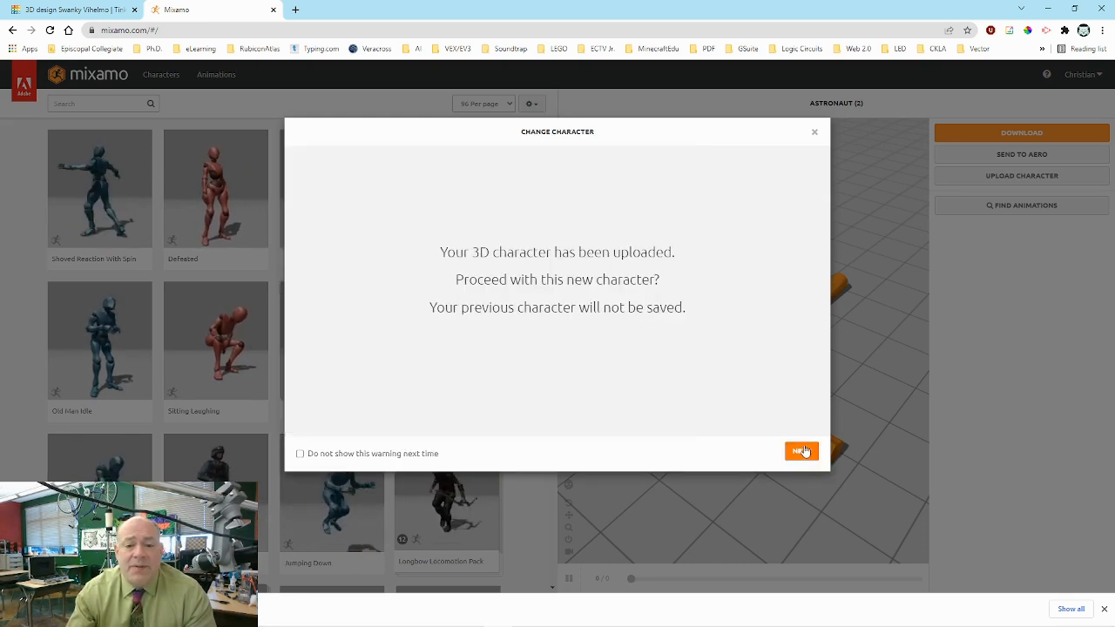
click(801, 451)
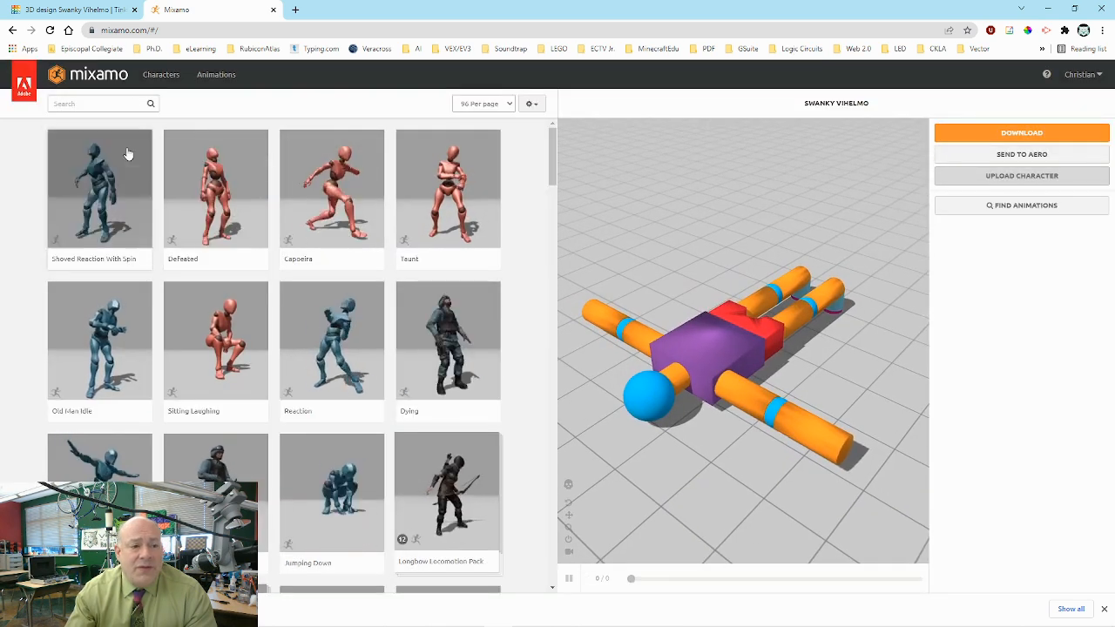
- Filter the animations by the Dance genre and apply the fourth result, a Hip Hop Dancing animation, to the character
click(83, 103)
click(23, 191)
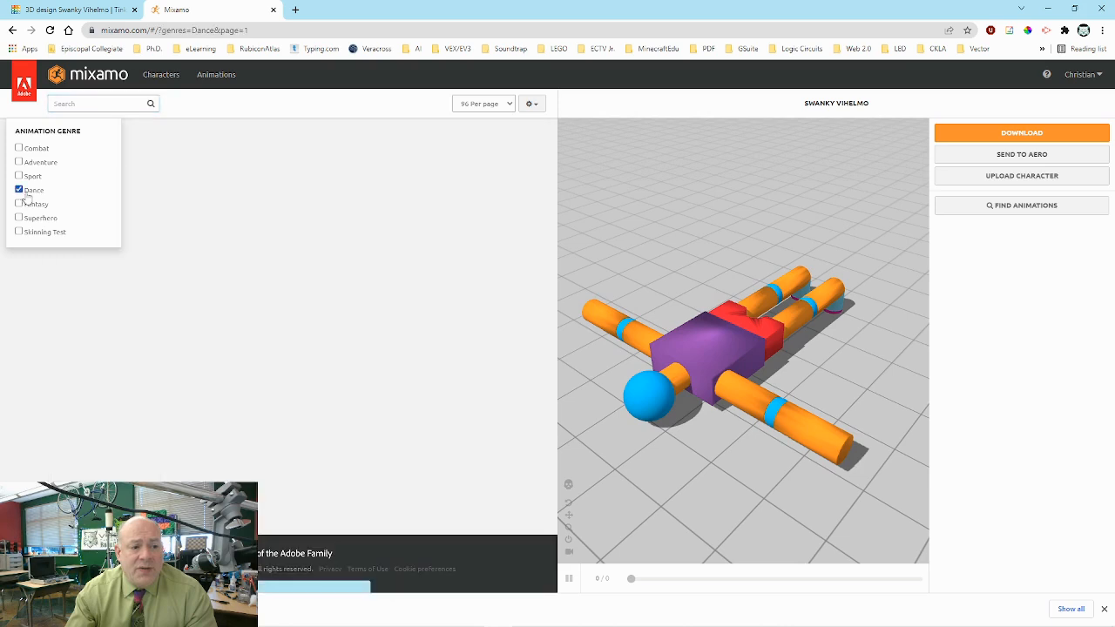
click(451, 253)
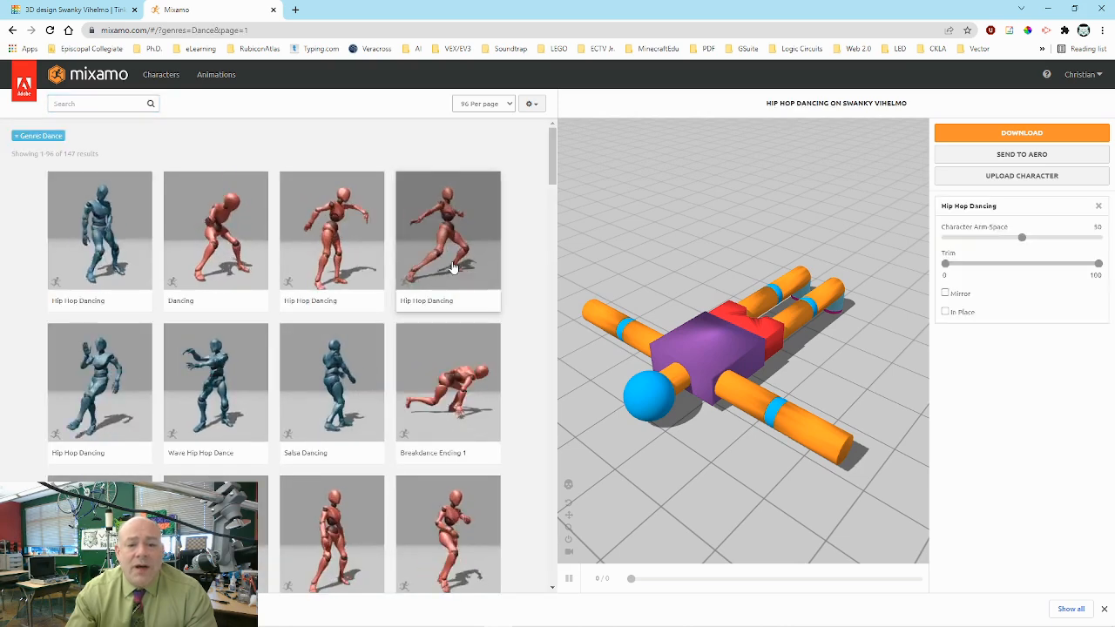